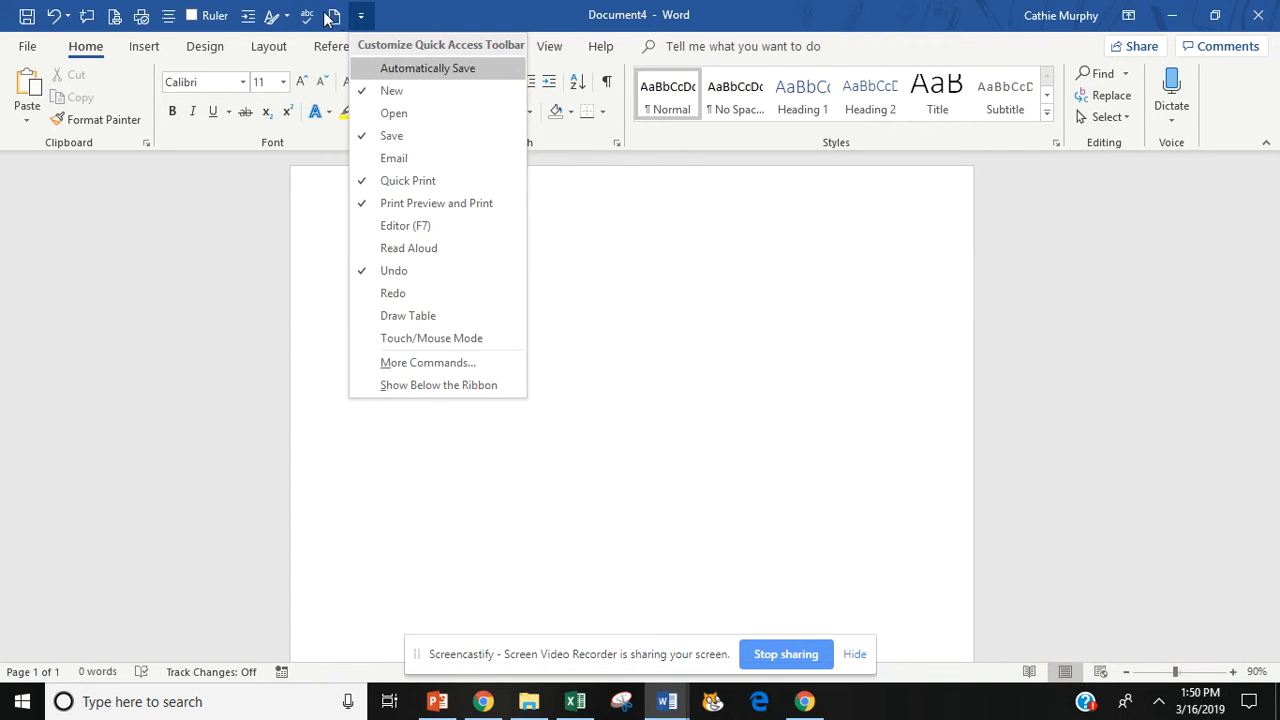
- Dismiss the toolbar command list and switch on the Ruler option under View
click(395, 17)
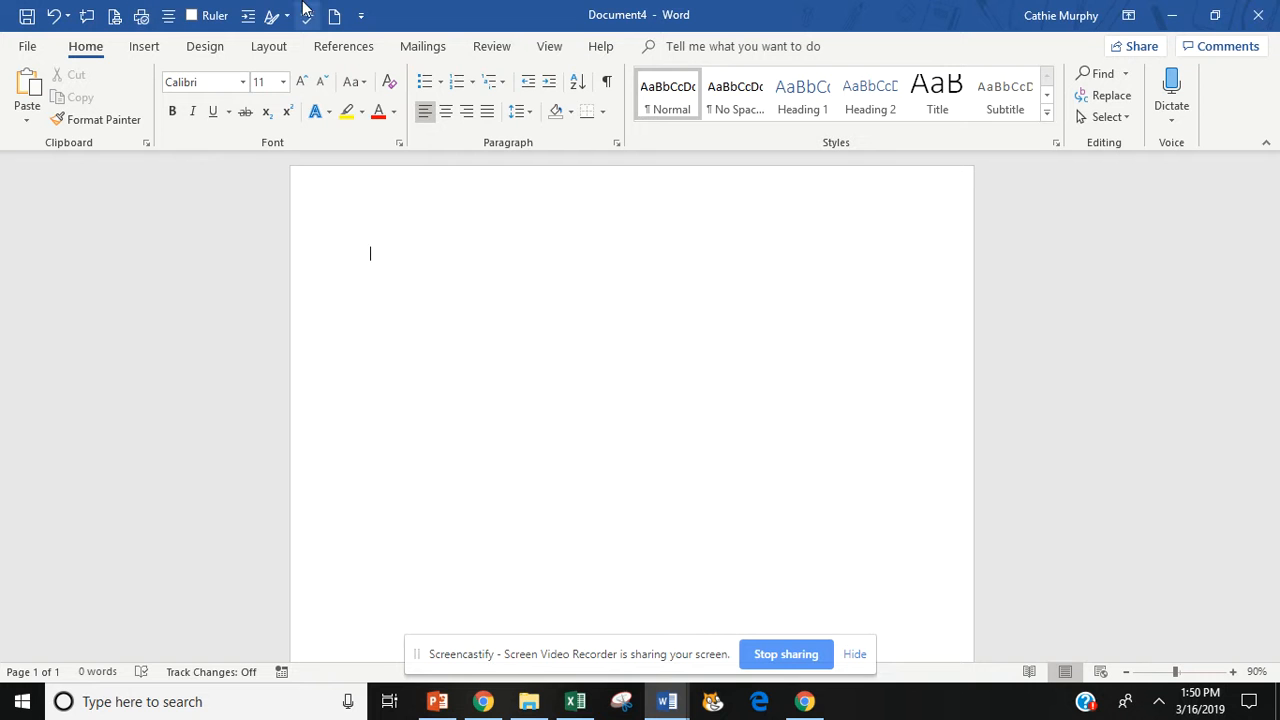
click(551, 47)
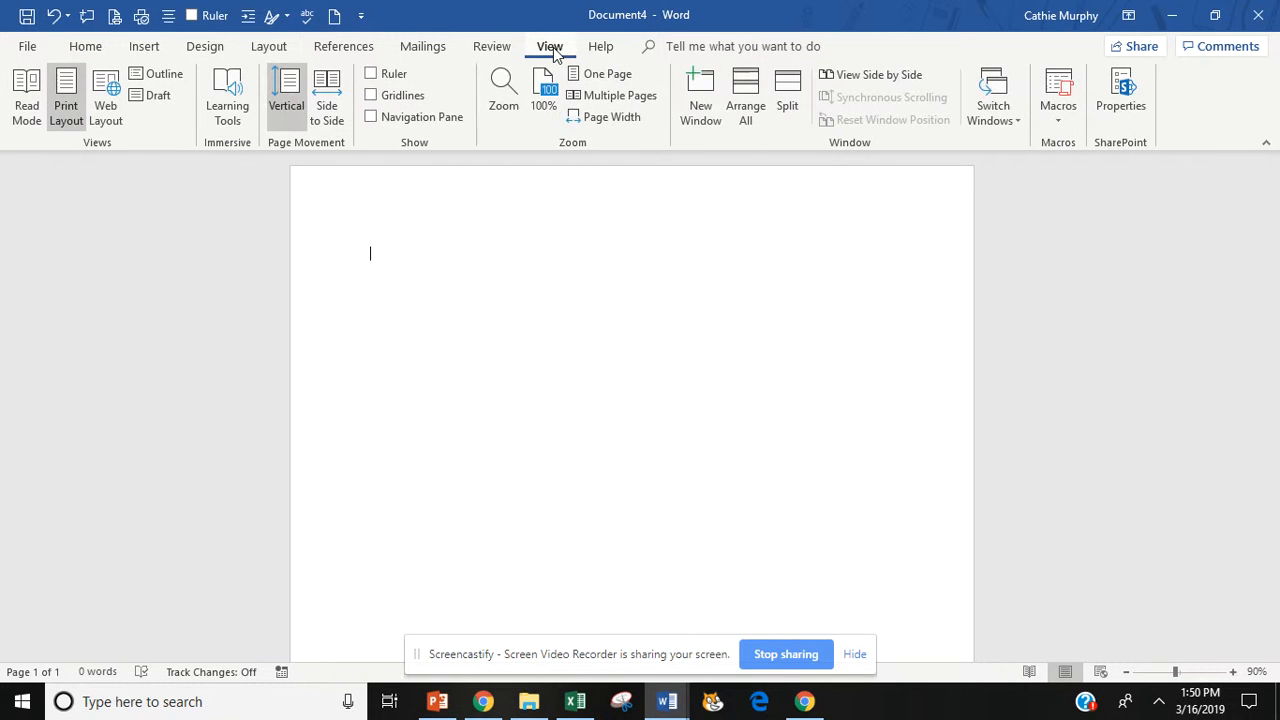
click(370, 74)
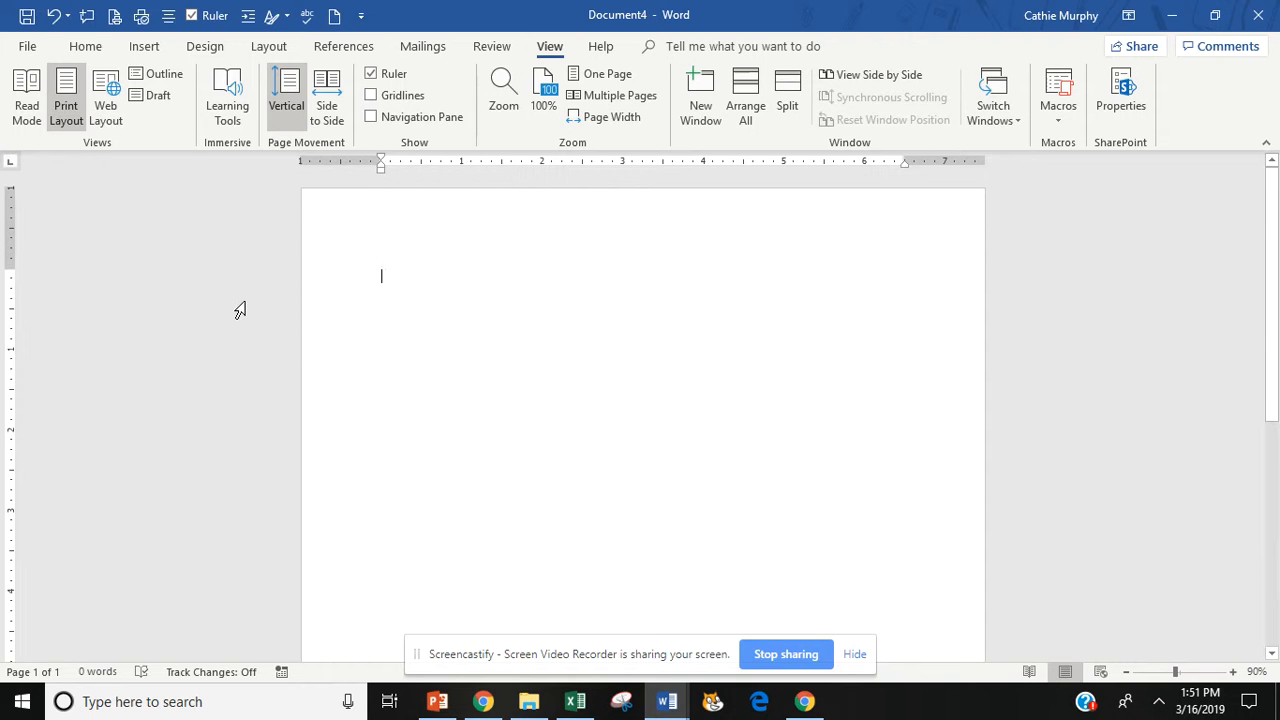
- Turn on Show/Hide ¶ on the Home tab to display paragraph marks
click(84, 47)
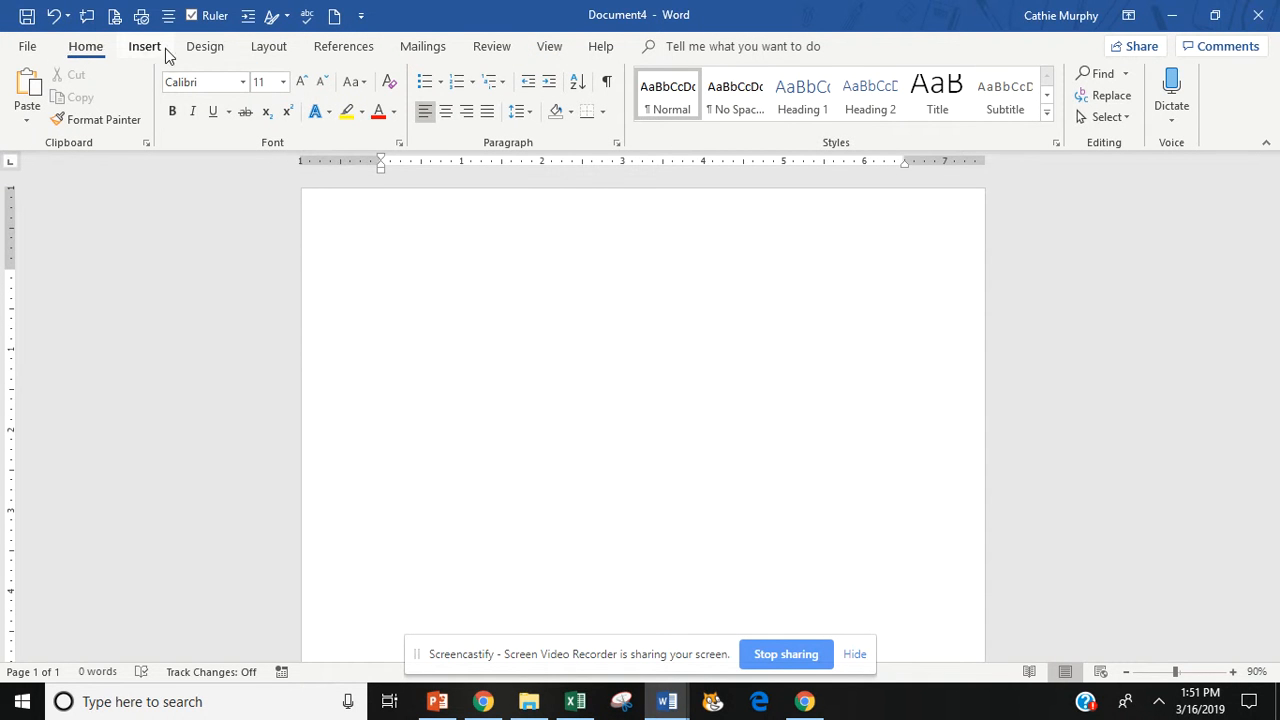
click(607, 86)
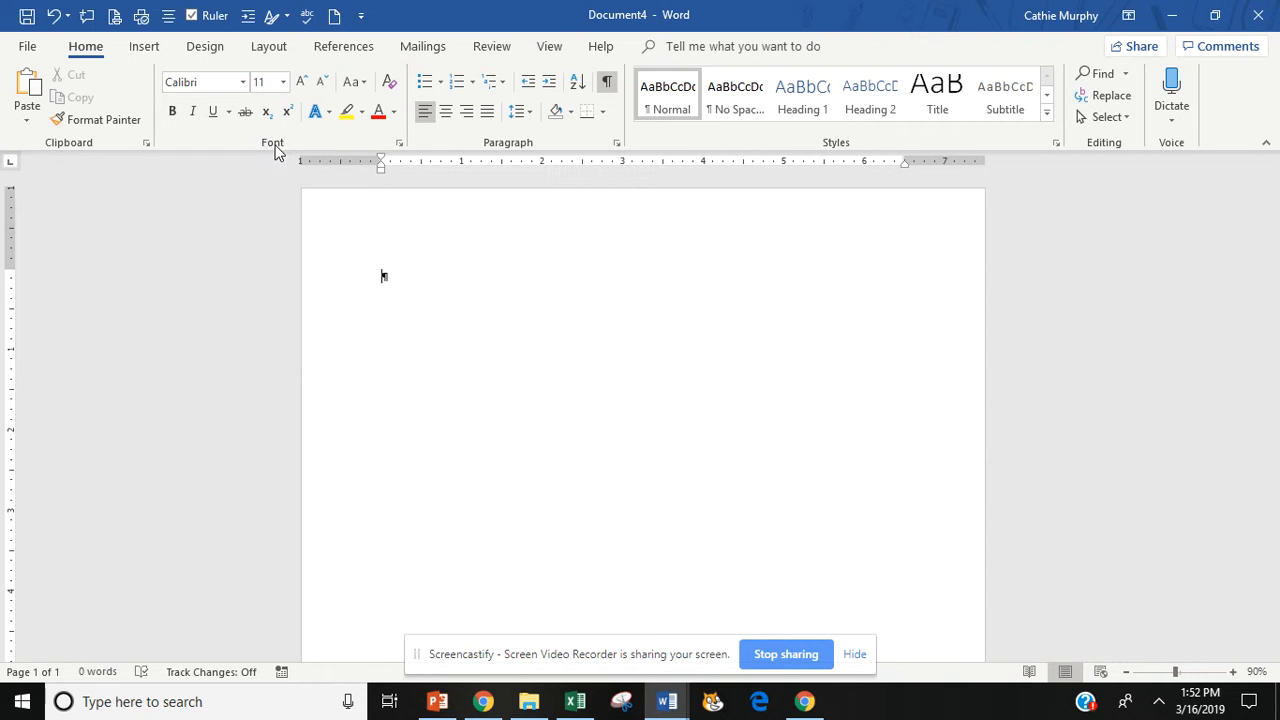
- Set Times New Roman 12 pt as the default font for all Normal.dotm documents
click(401, 143)
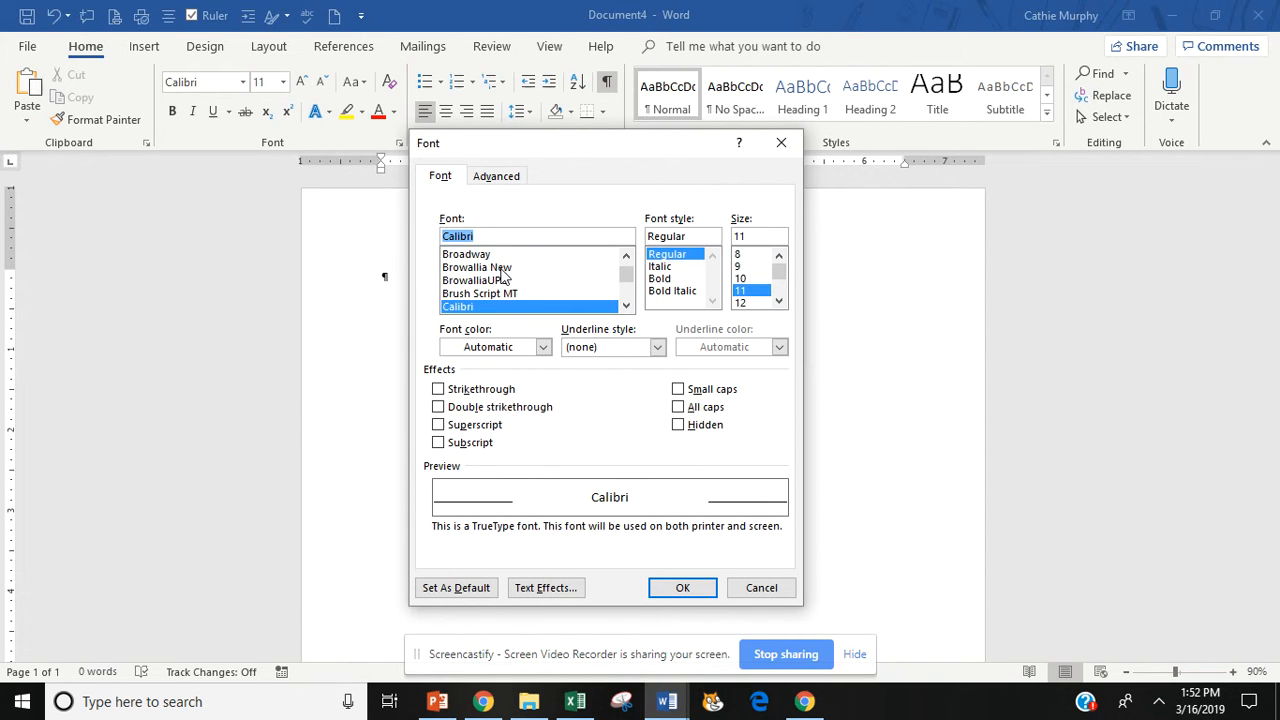
text(Times)
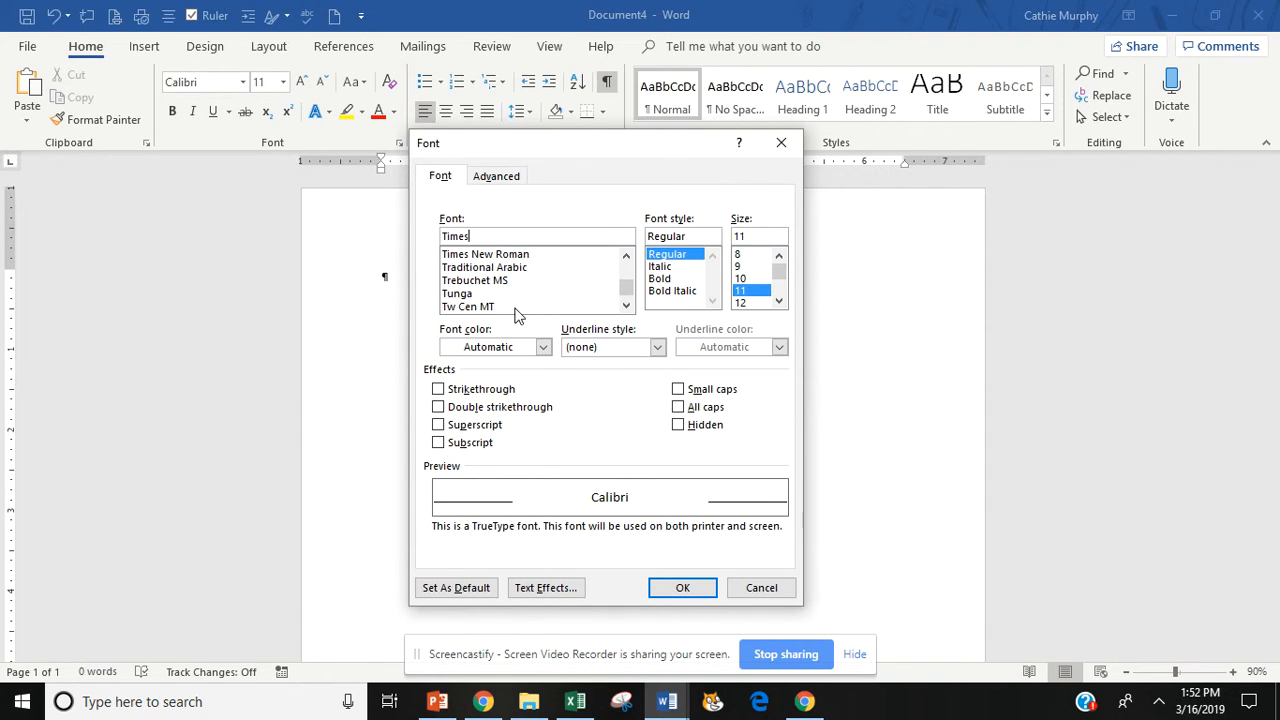
click(484, 255)
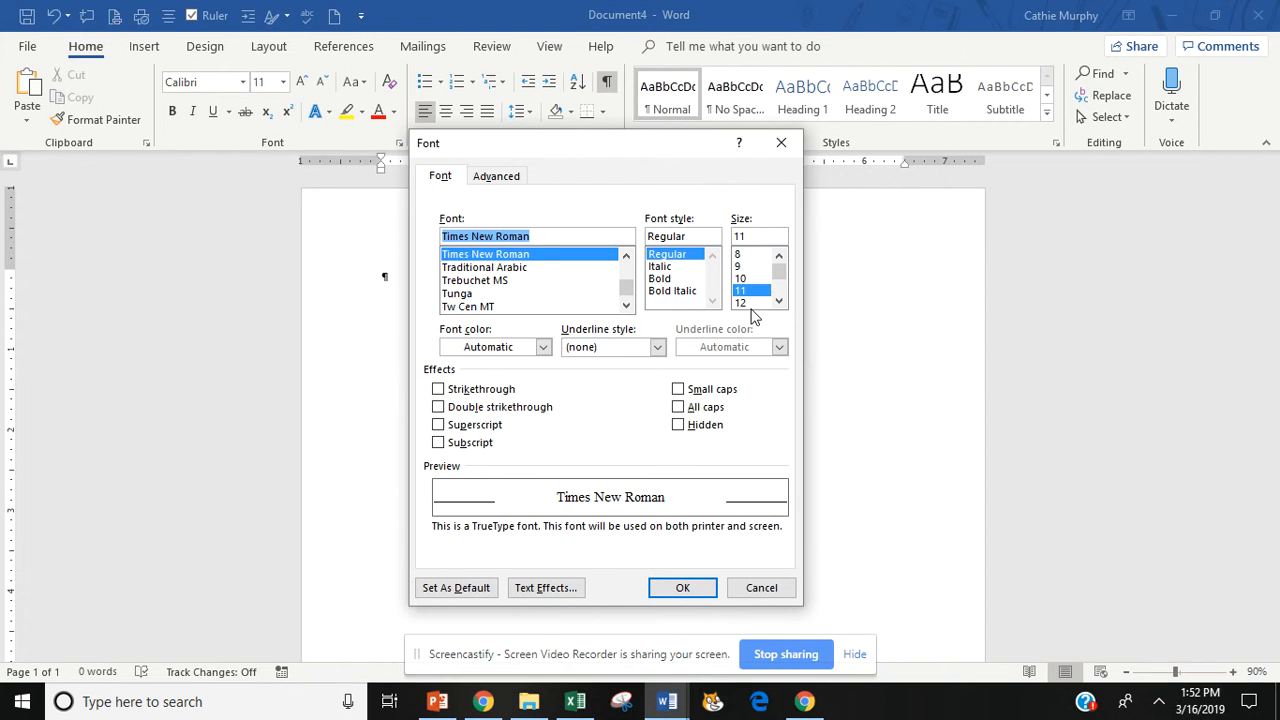
click(740, 303)
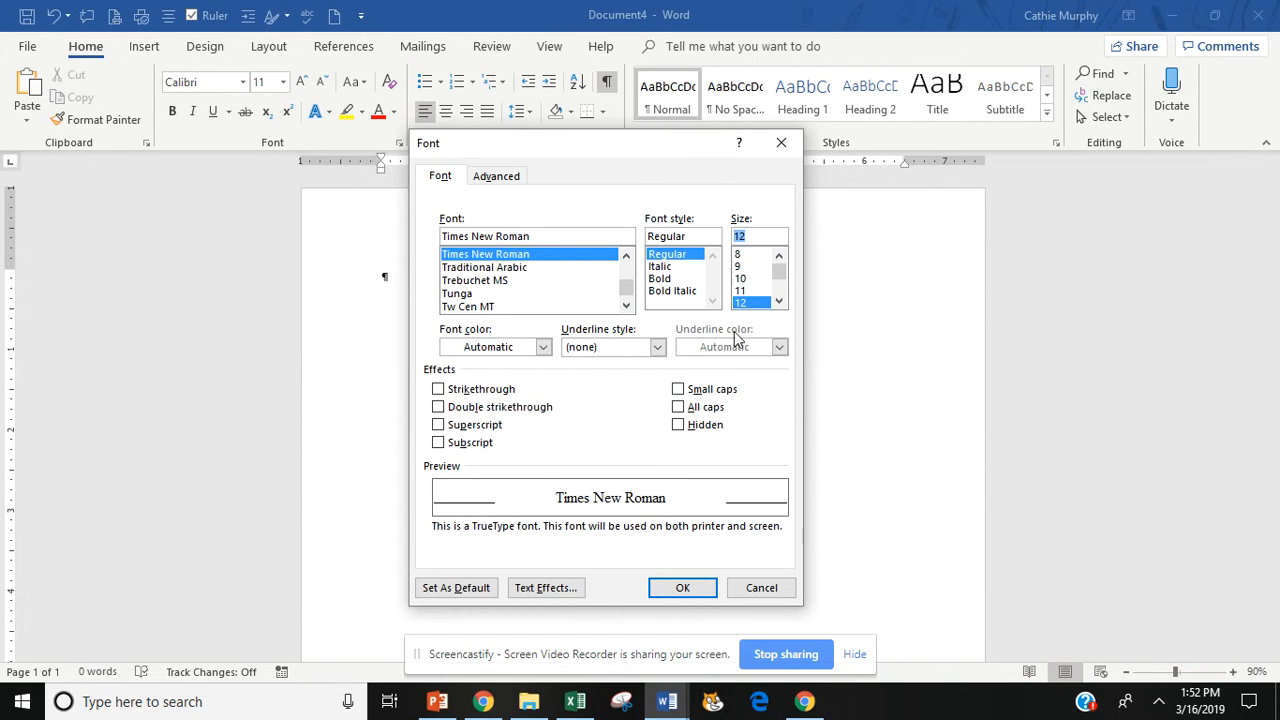
click(452, 590)
click(312, 500)
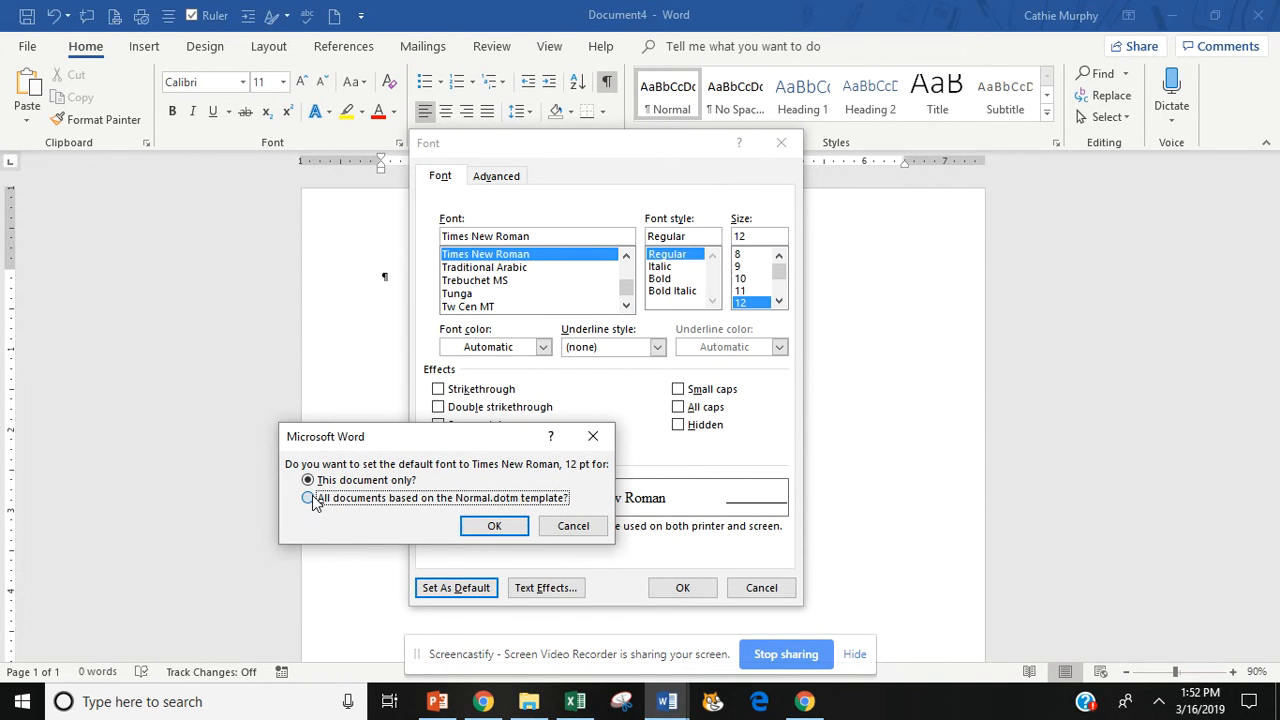
click(494, 526)
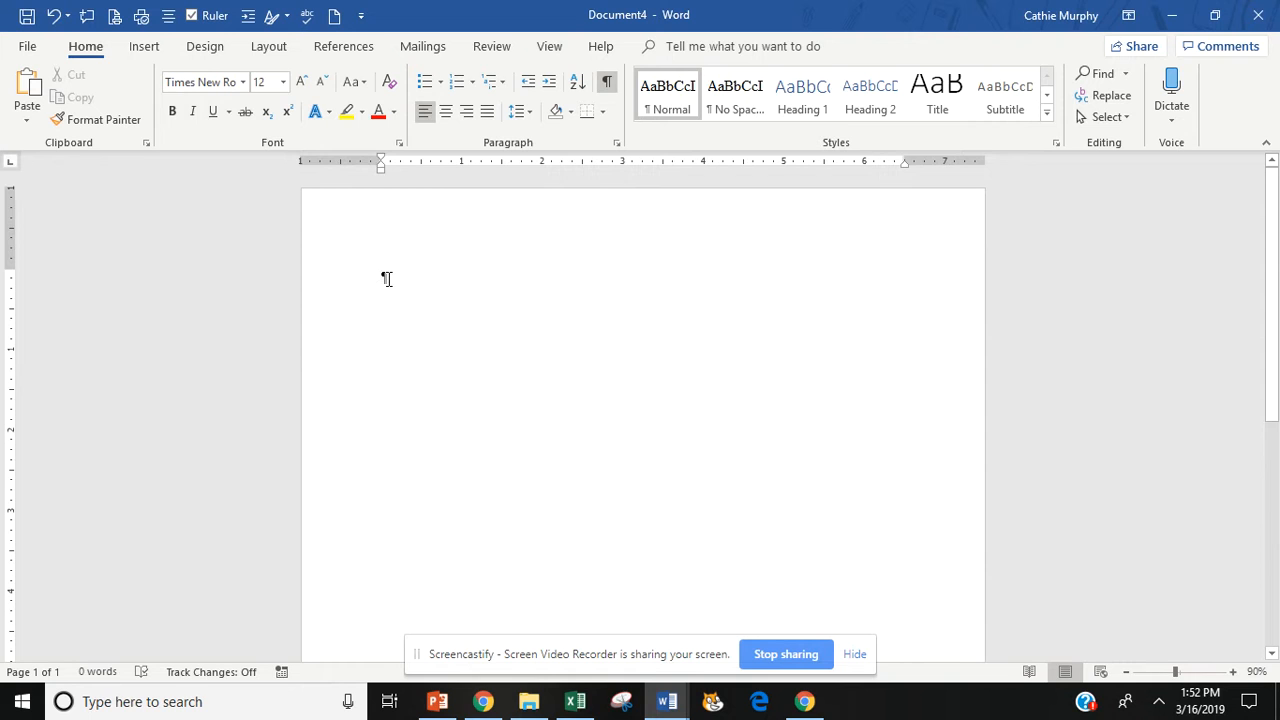
- Add empty paragraphs until six paragraph marks show, briefly selecting the first one
key(Return)
key(Return)
drag(382, 278, 390, 278)
click(386, 274)
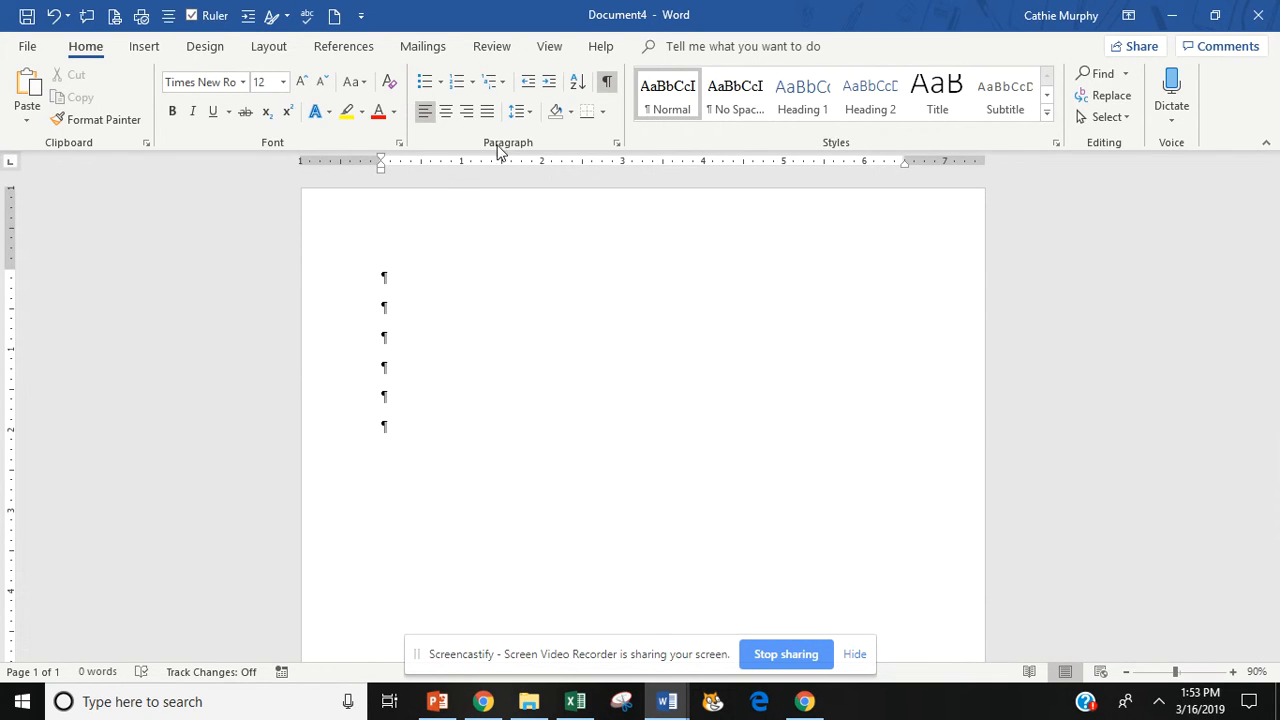
- Make 0 pt spacing After and Single line spacing the default for all documents
click(617, 143)
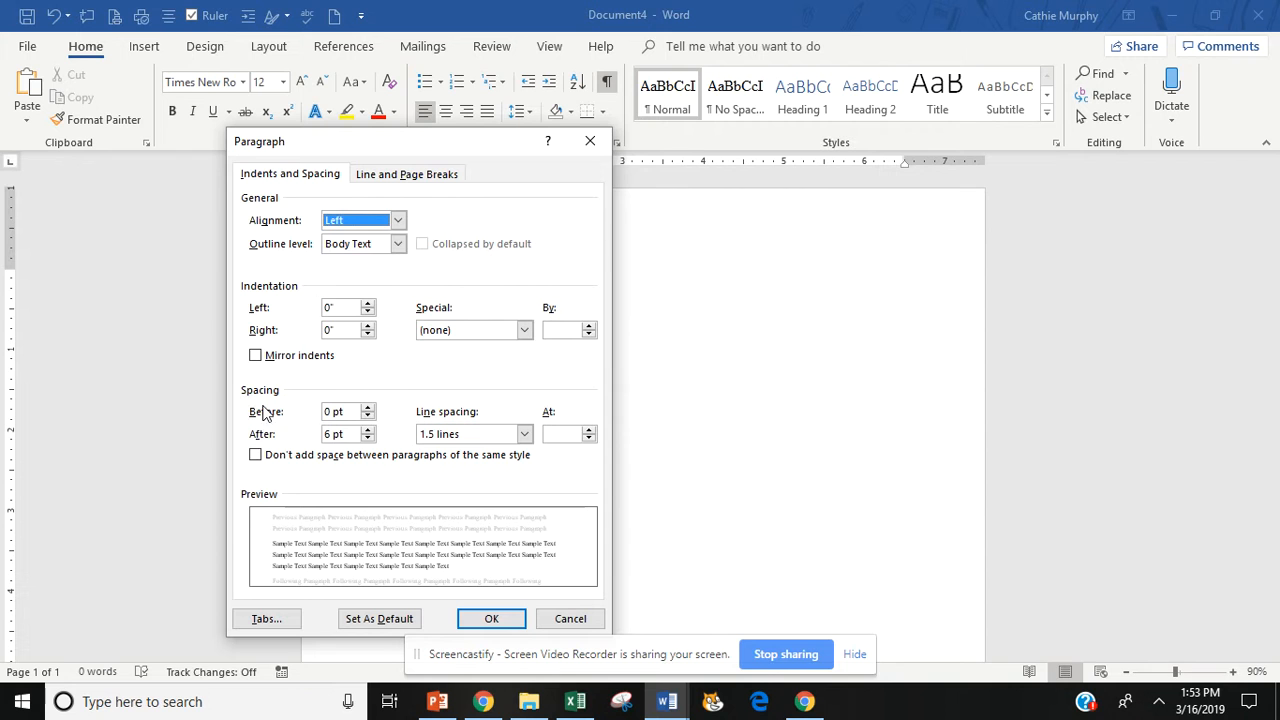
click(366, 439)
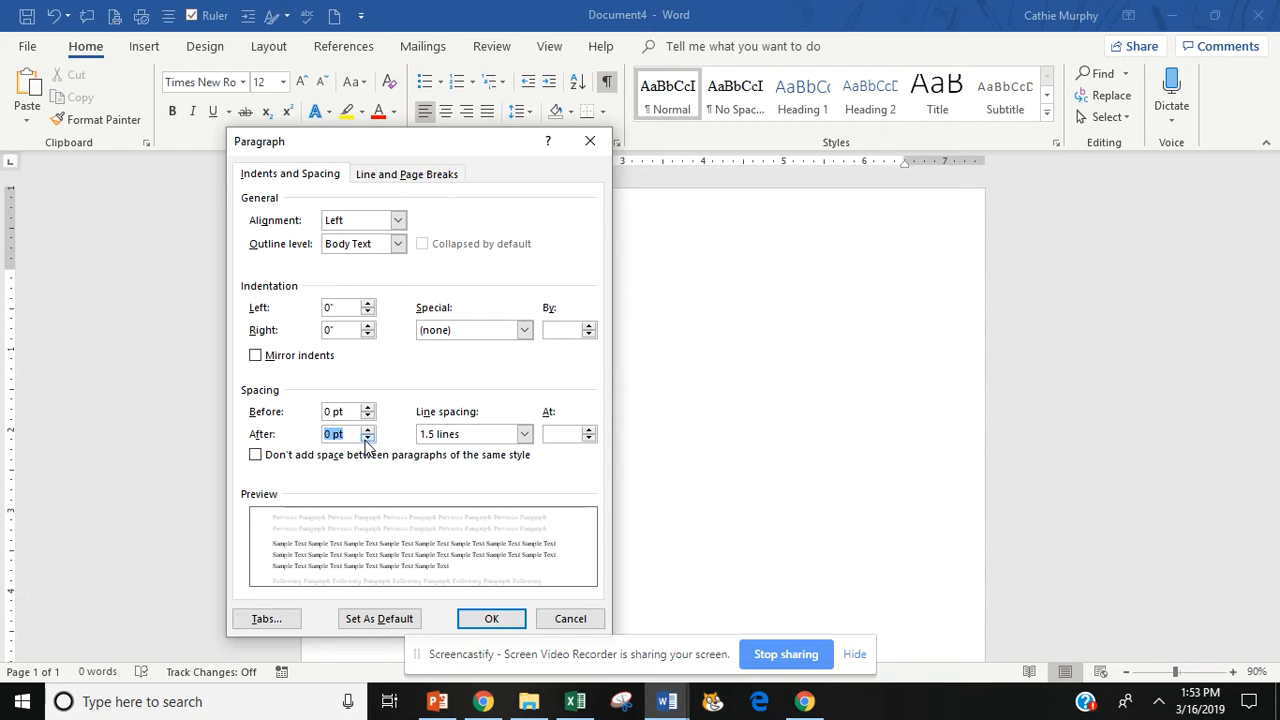
click(522, 434)
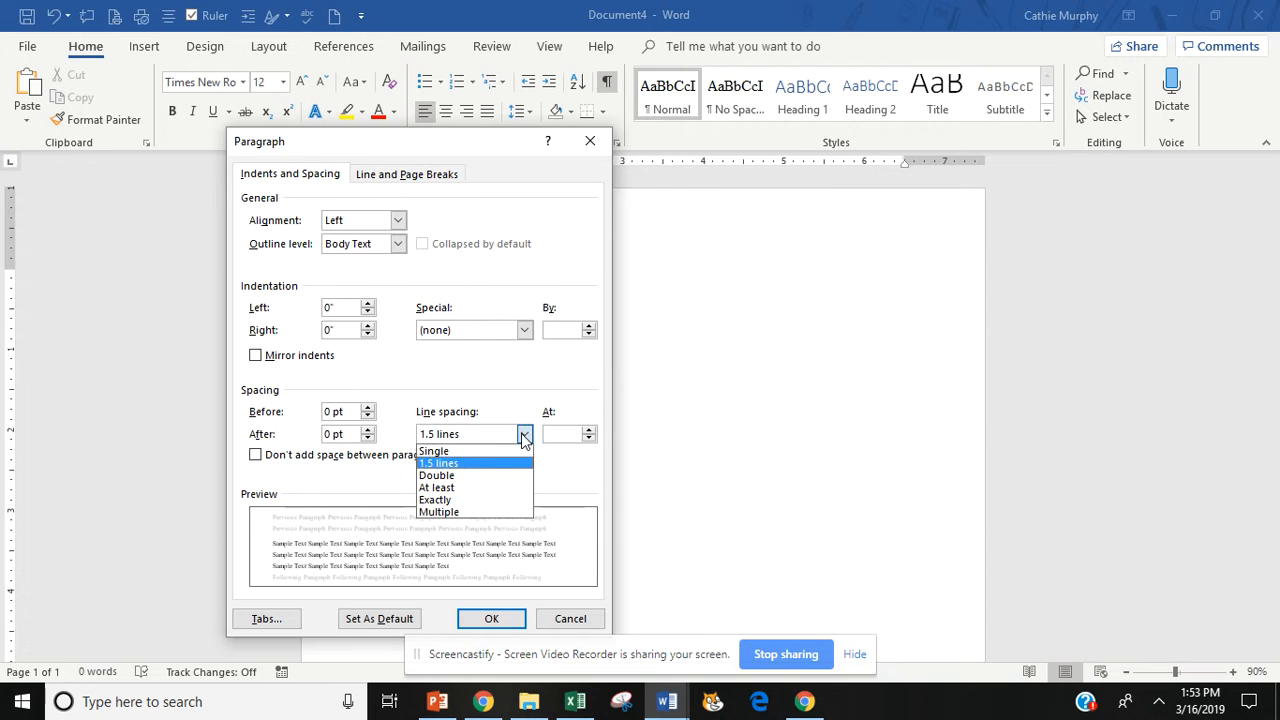
click(454, 449)
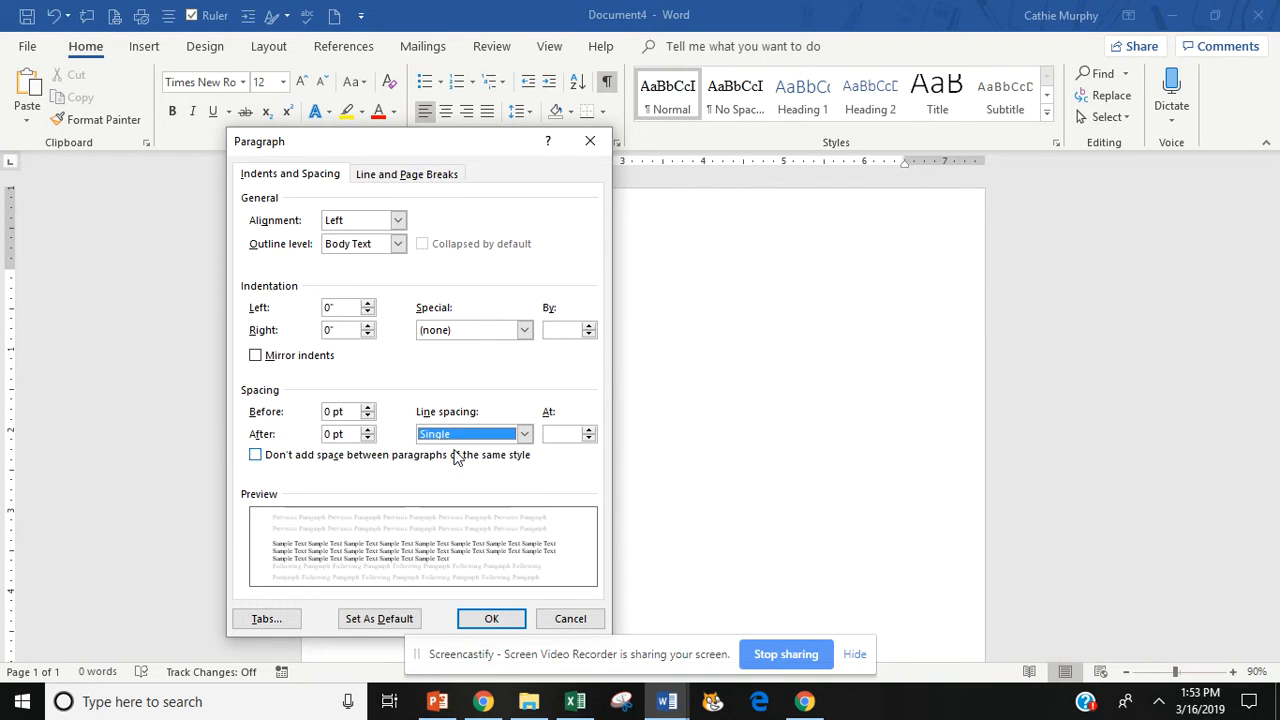
click(378, 620)
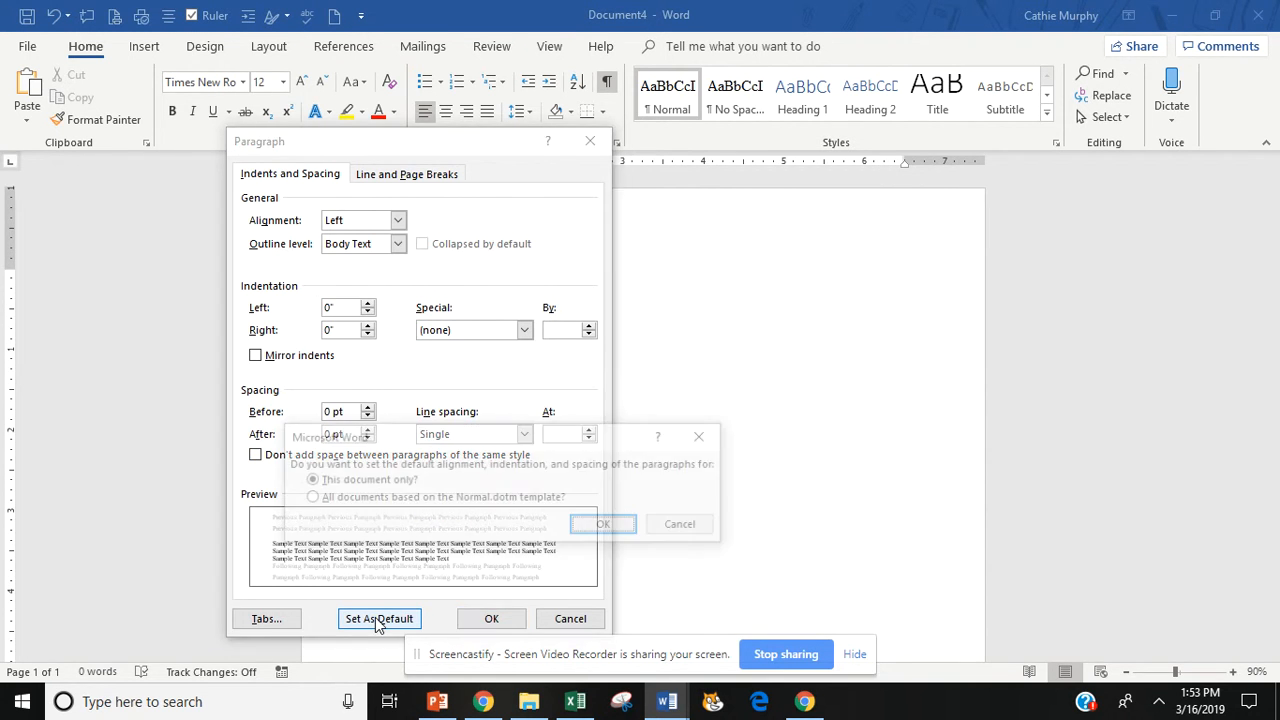
click(310, 499)
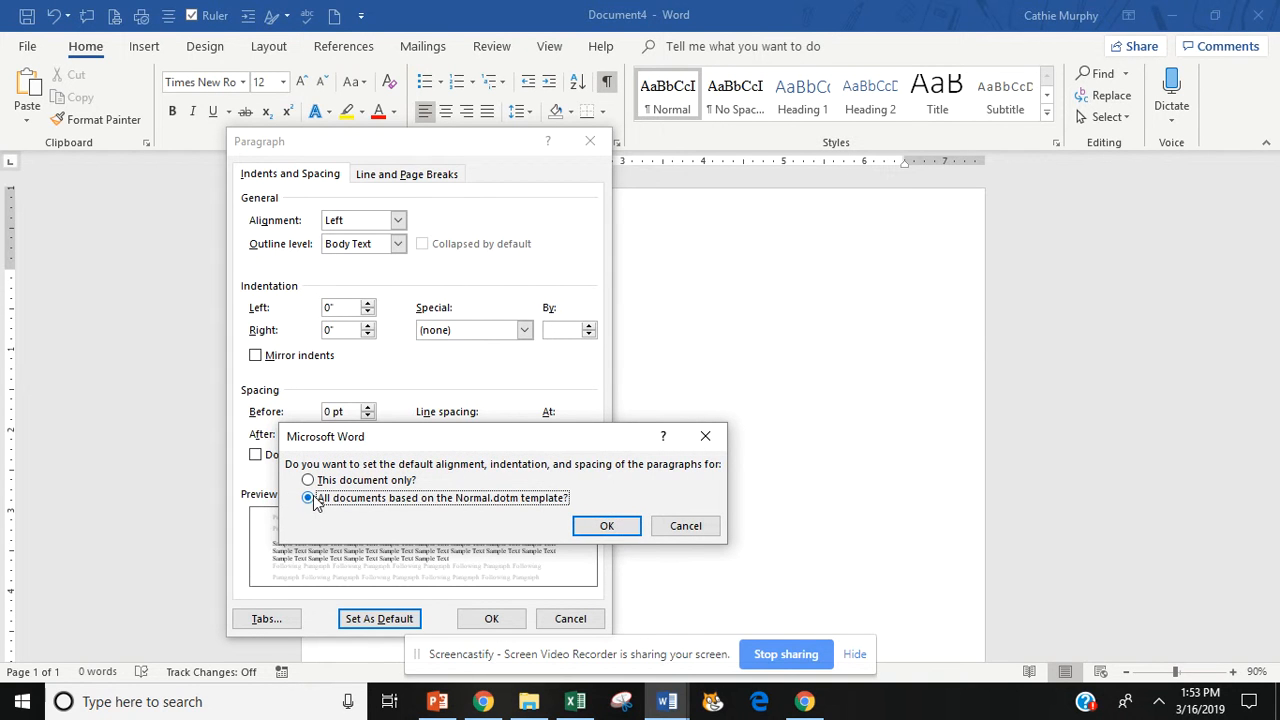
click(607, 527)
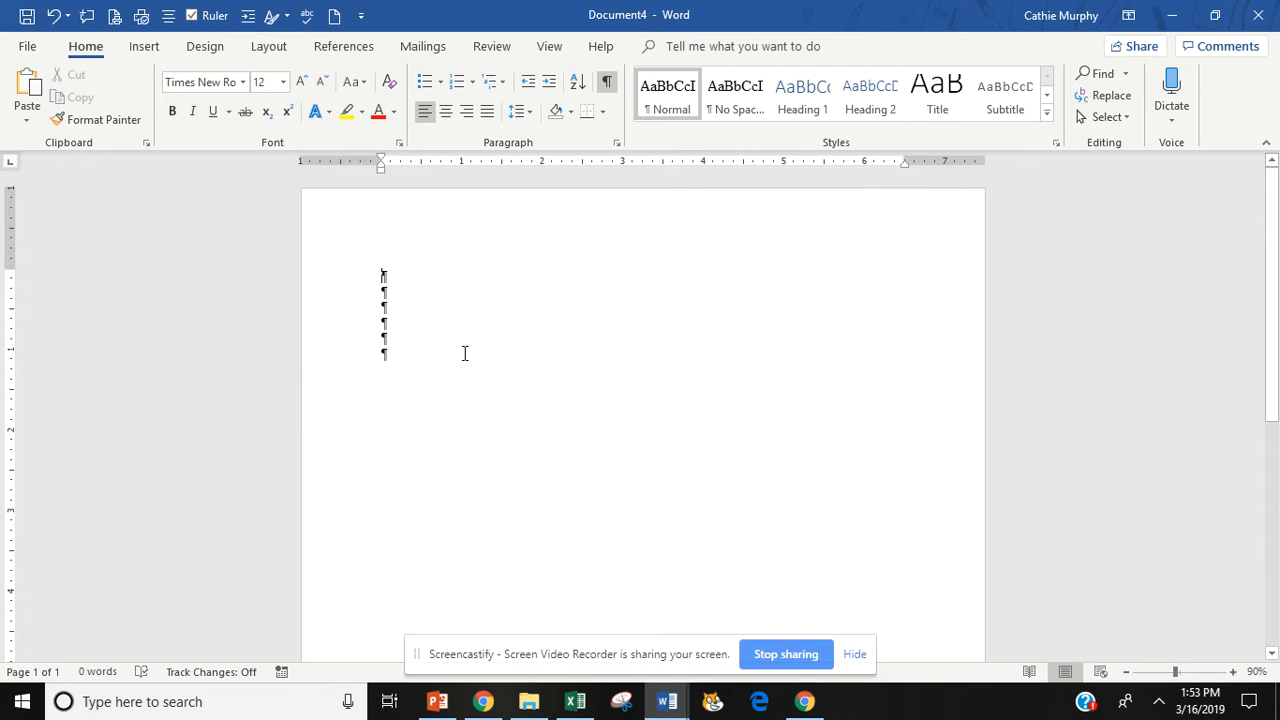
- Recheck the paragraph settings, start a new blank document, and confirm its spacing
click(617, 143)
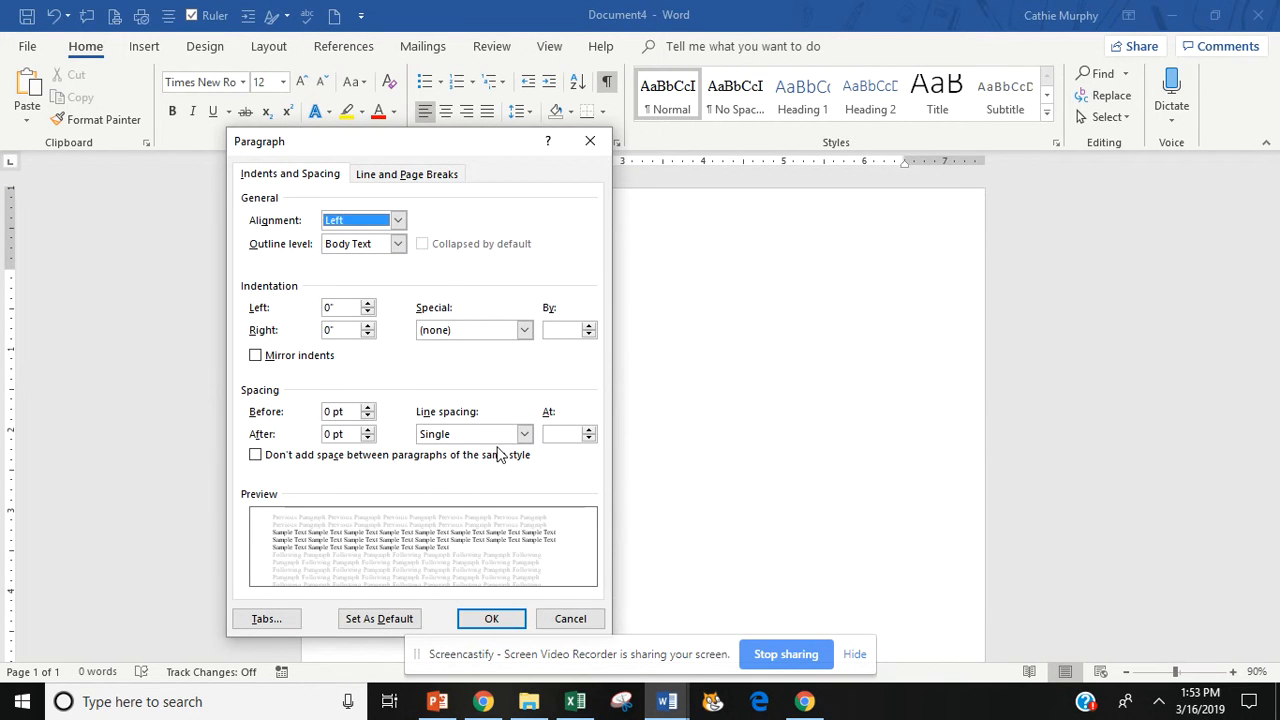
click(567, 619)
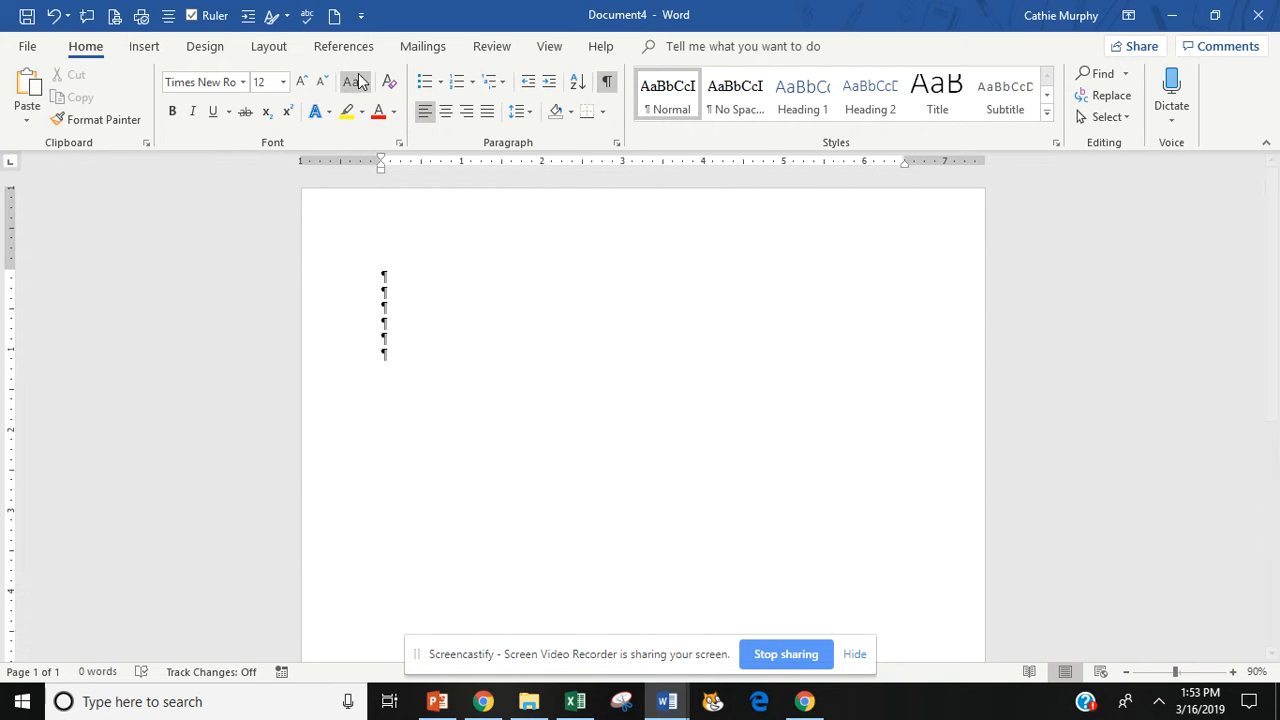
click(335, 15)
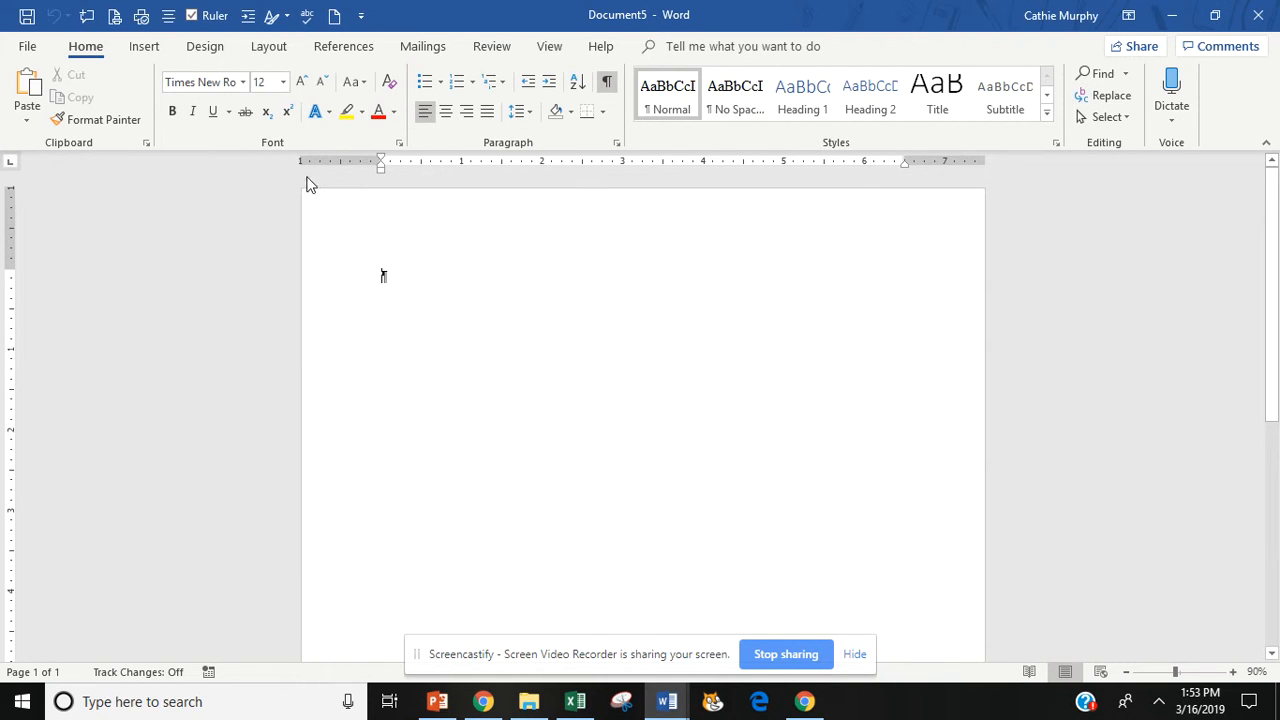
click(616, 143)
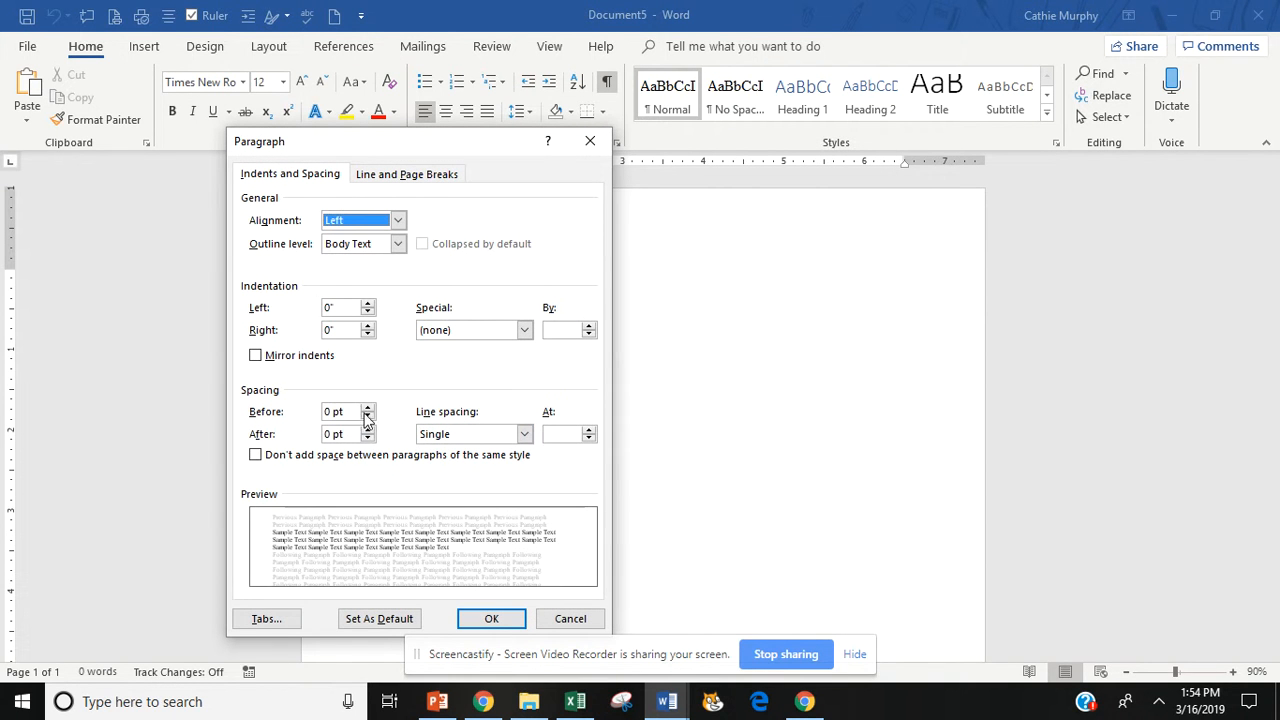
click(570, 619)
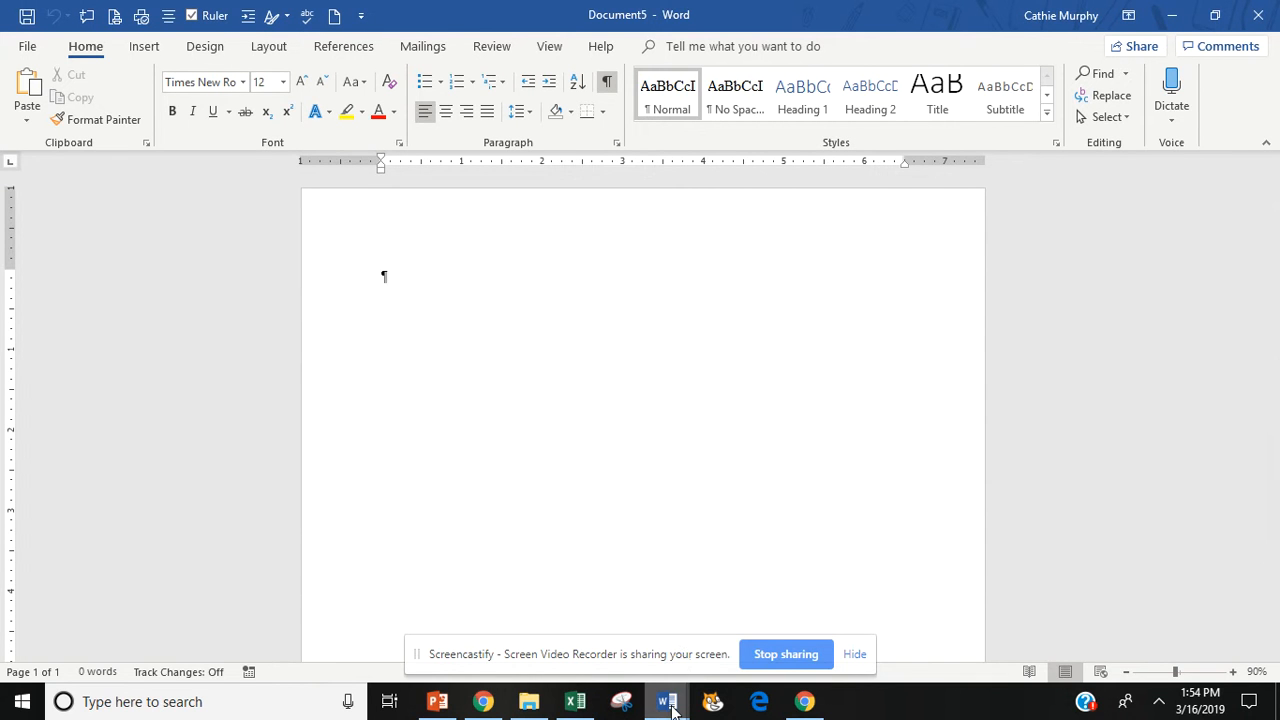
- Switch to U3 Class Activity Memo and compare it side by side with Memo Rules handout.docx
mouse_move(671, 708)
click(497, 616)
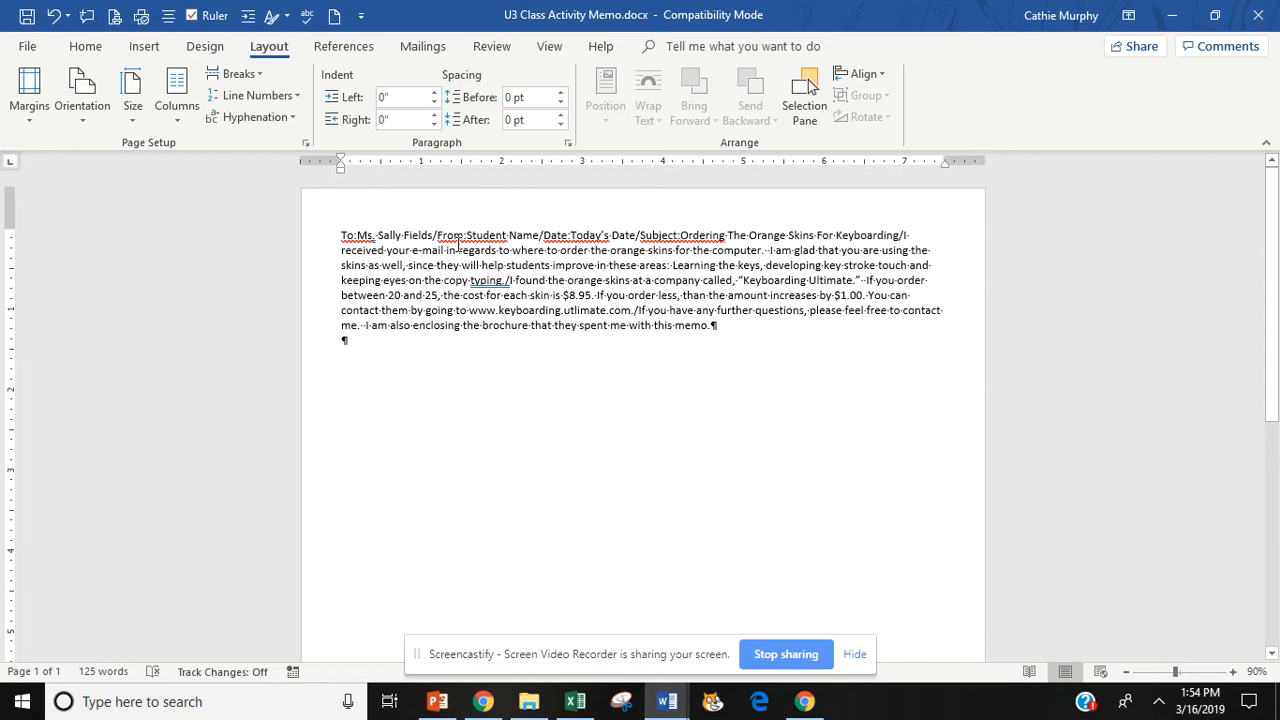
click(550, 47)
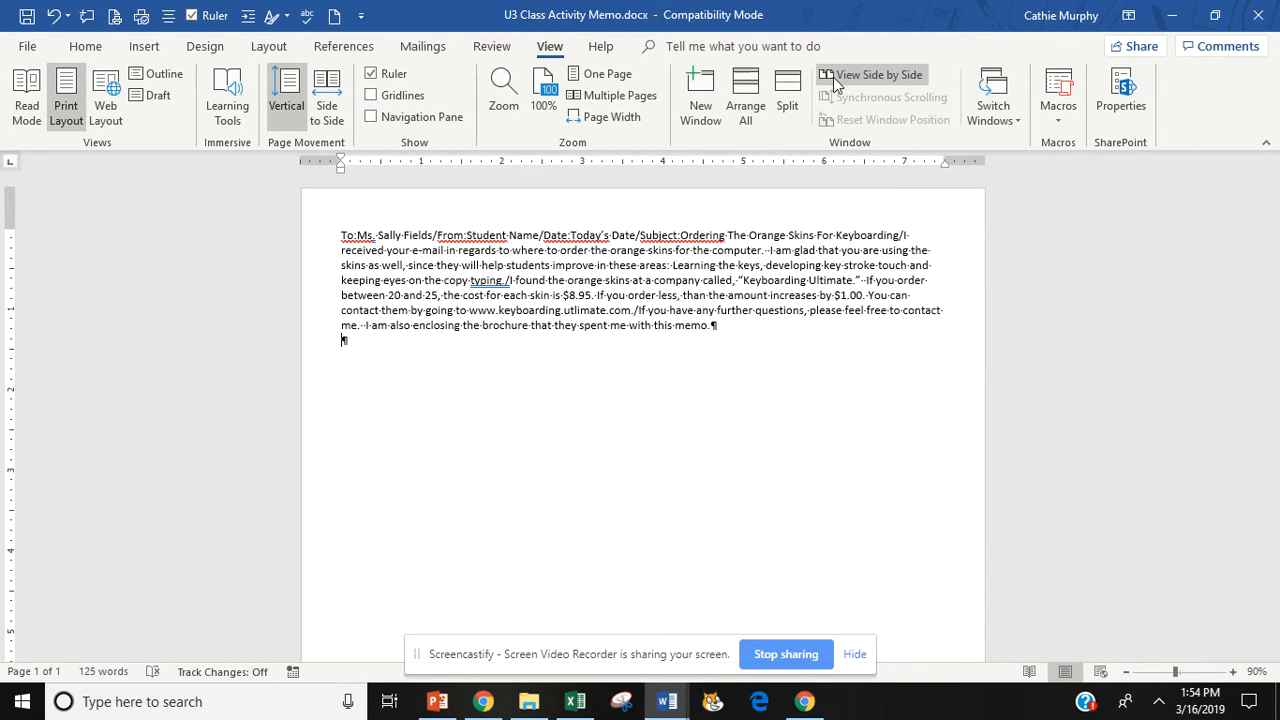
click(913, 76)
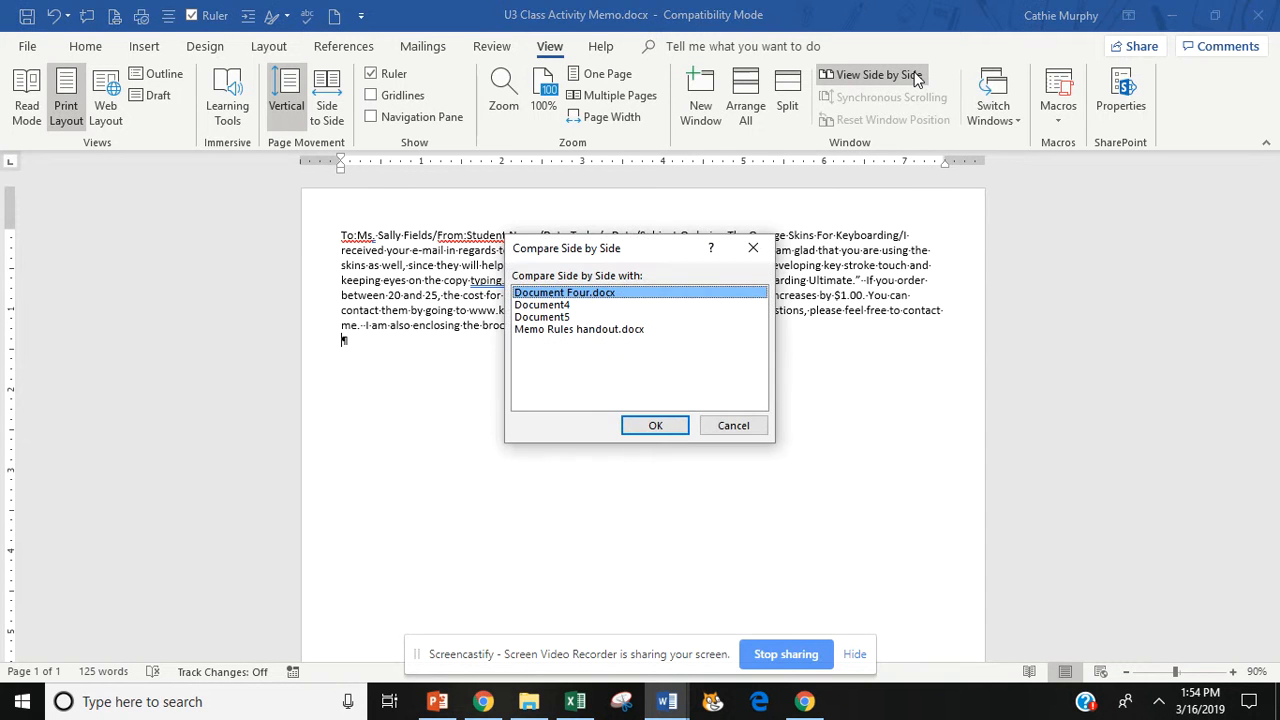
click(532, 333)
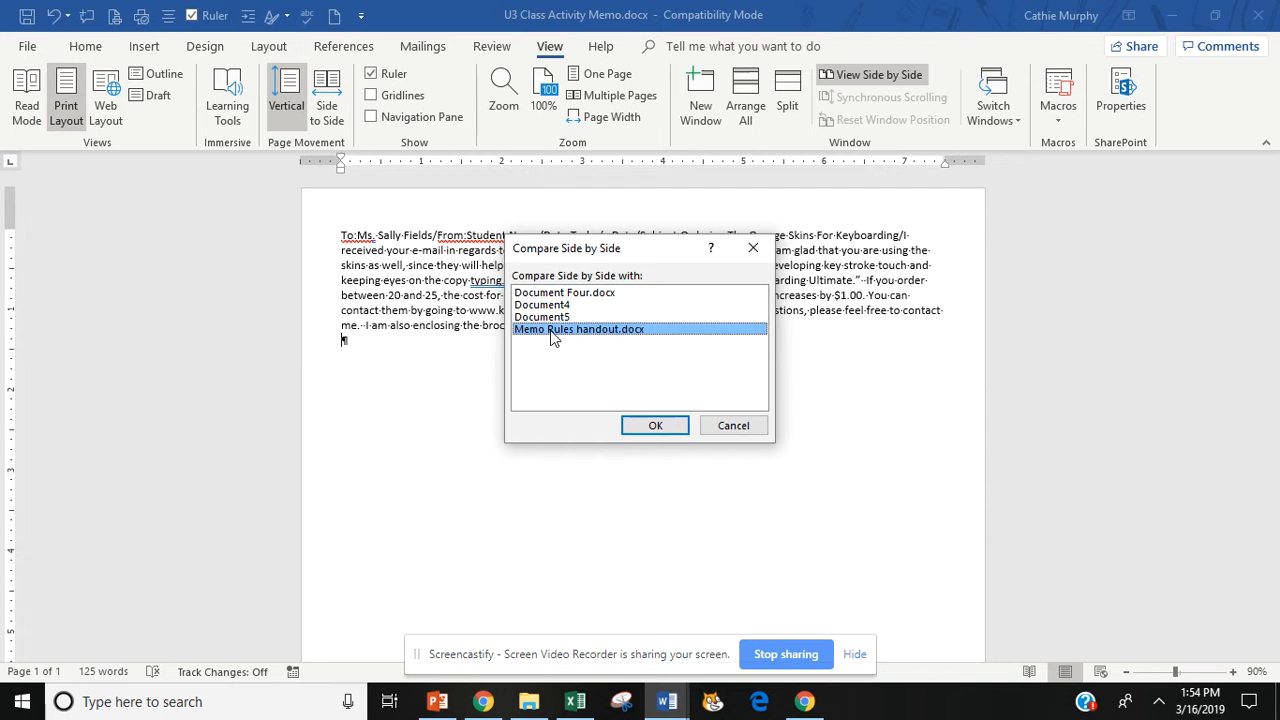
click(652, 426)
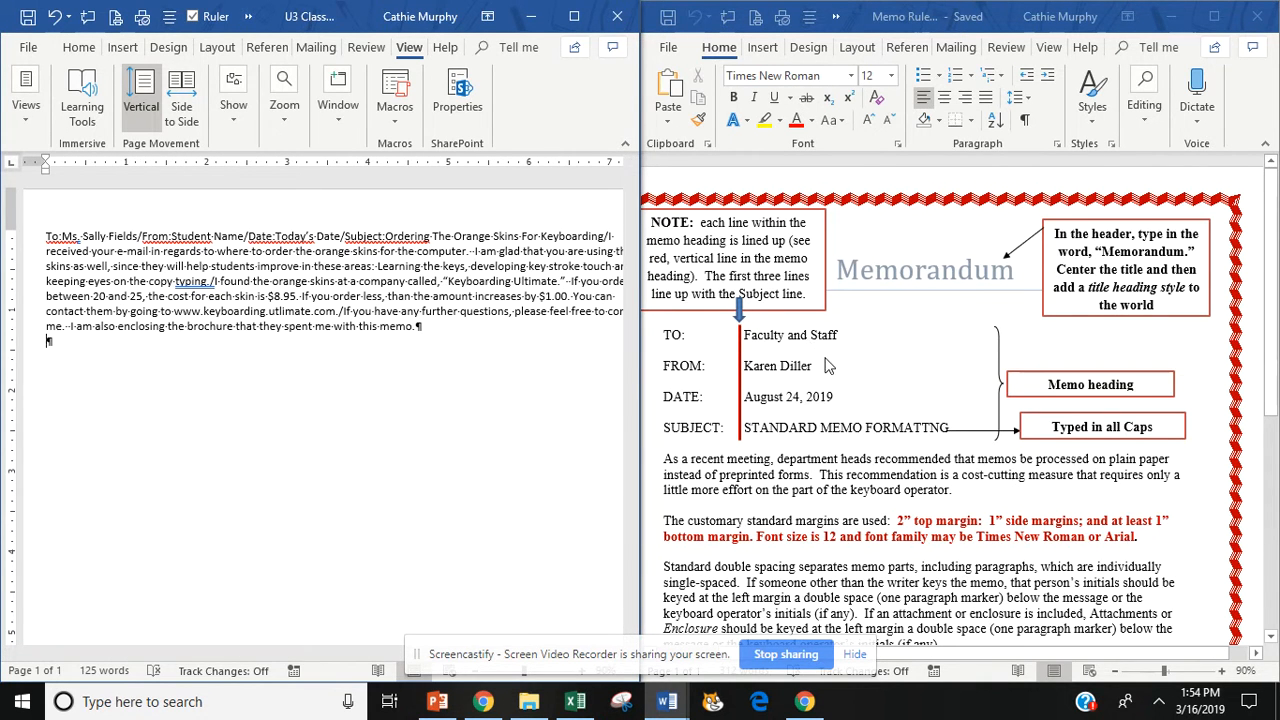
- Show formatting marks in the Memo Rules handout and maximize the class memo window
click(825, 357)
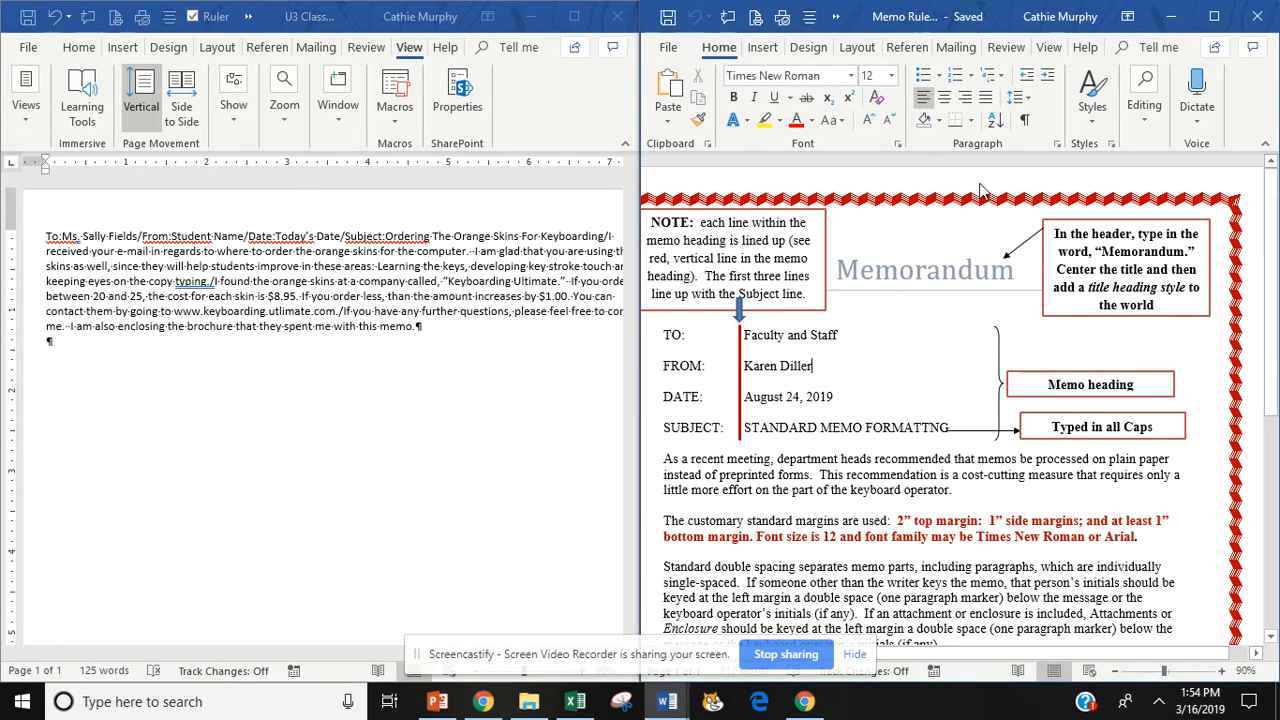
click(1024, 119)
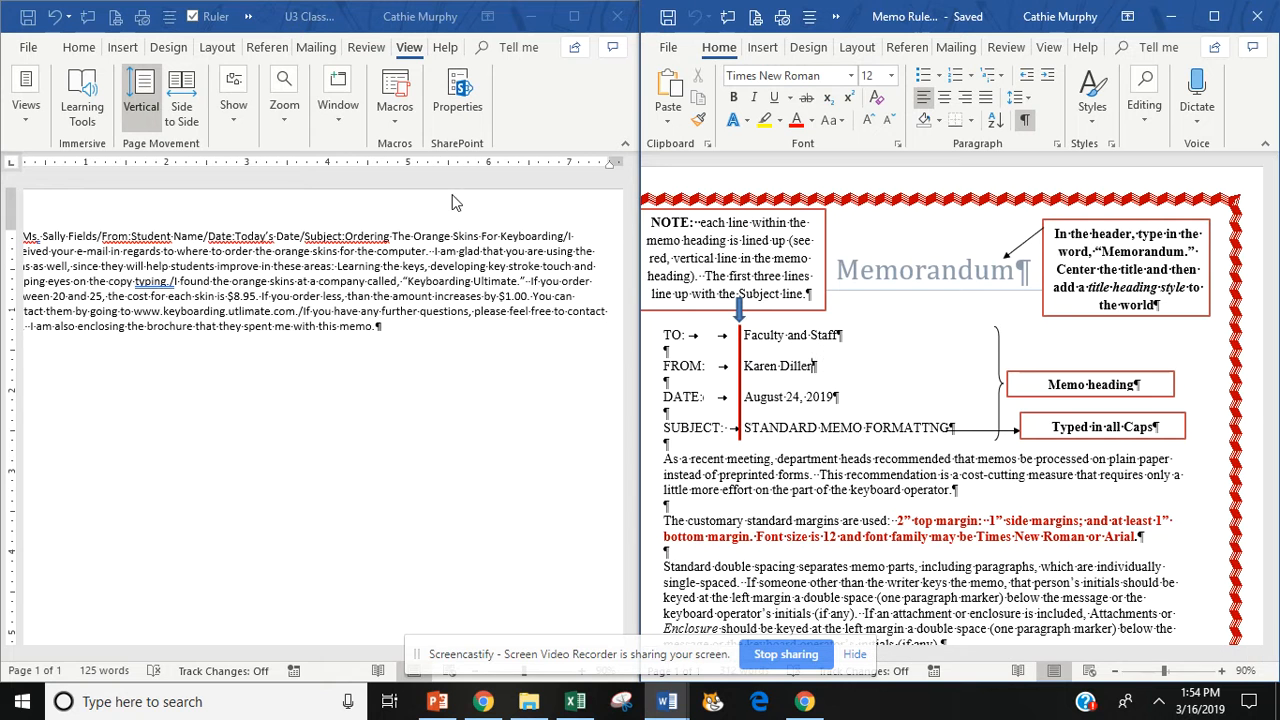
click(575, 18)
click(575, 18)
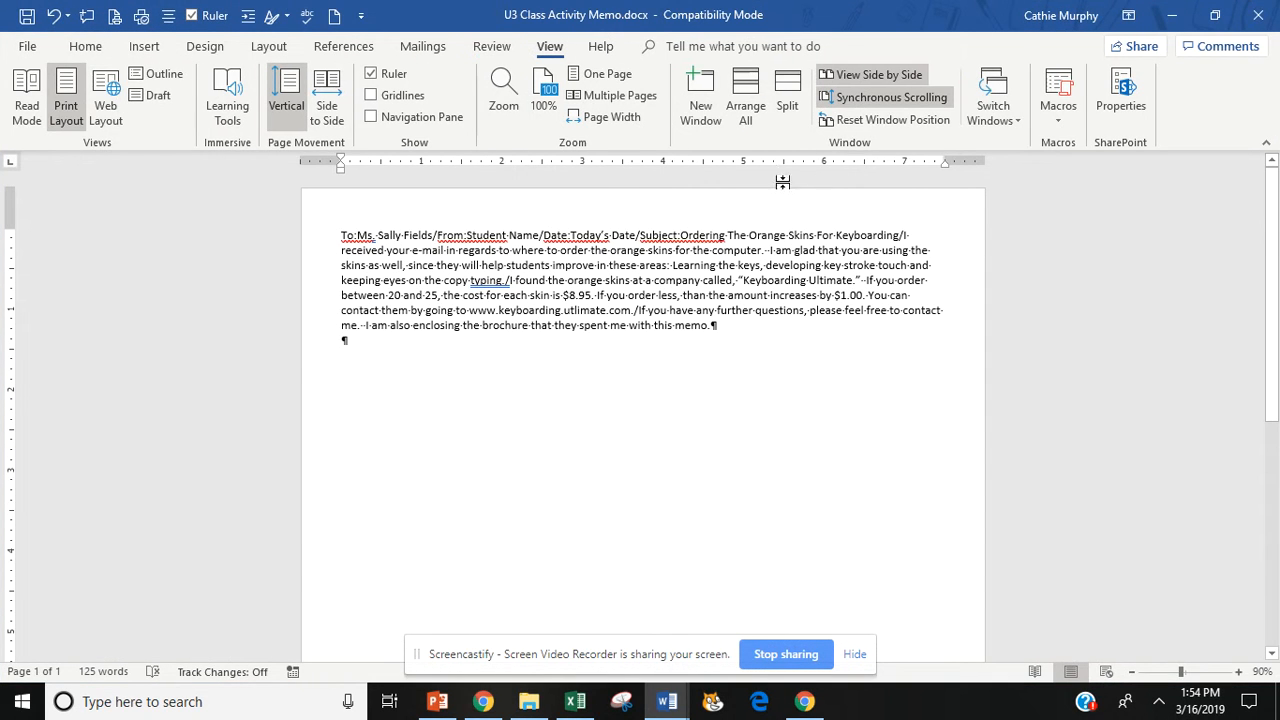
- Toggle synchronous scrolling, re-tile both documents side by side, and inspect the memo paragraph's end
click(866, 106)
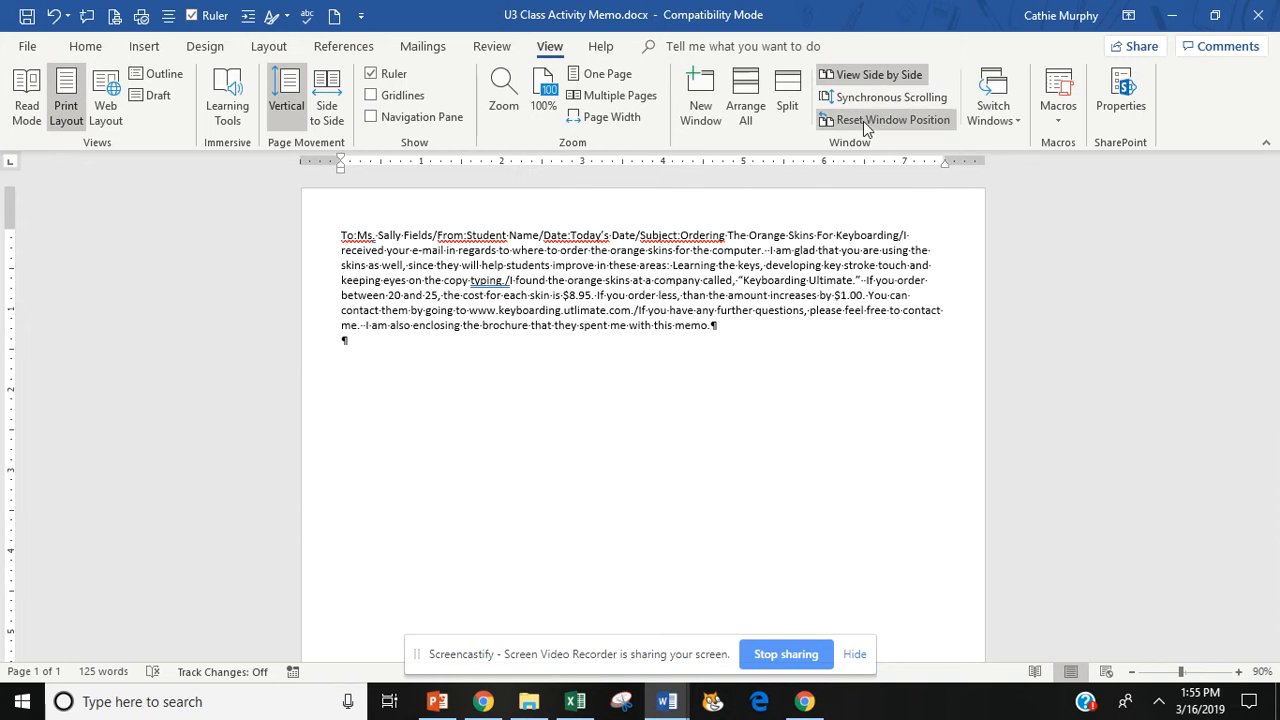
click(860, 120)
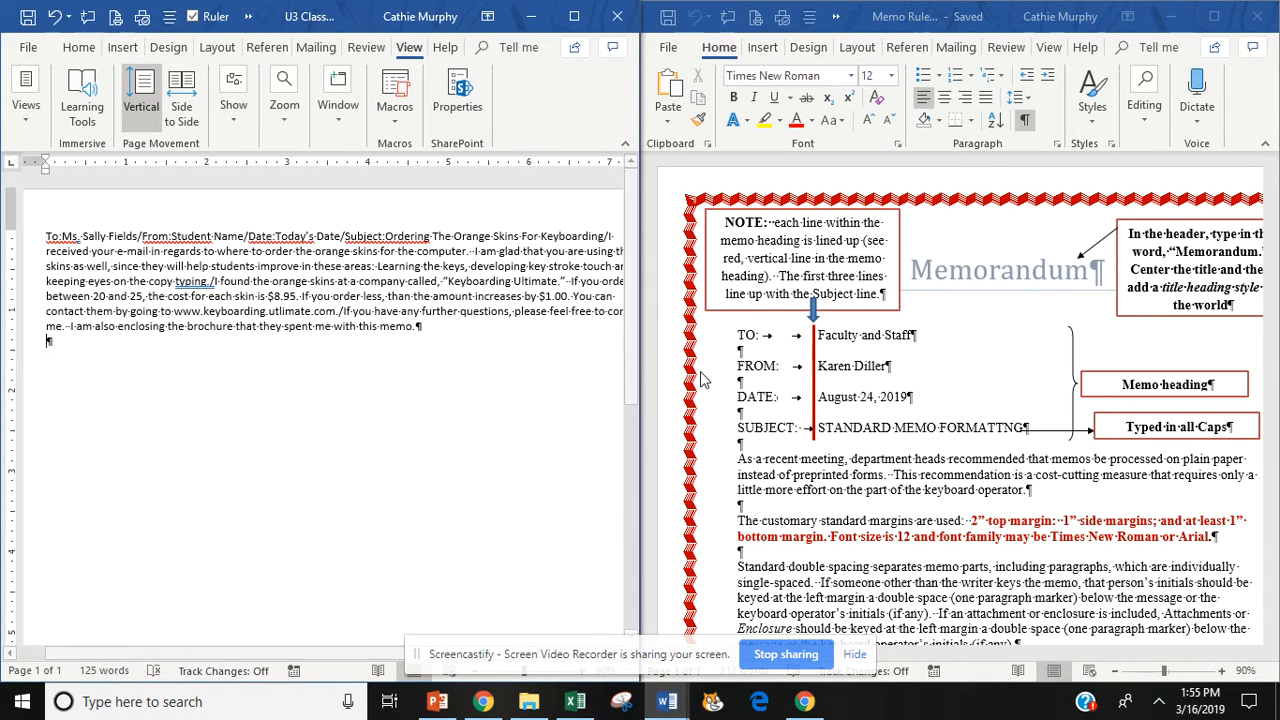
drag(475, 355, 50, 237)
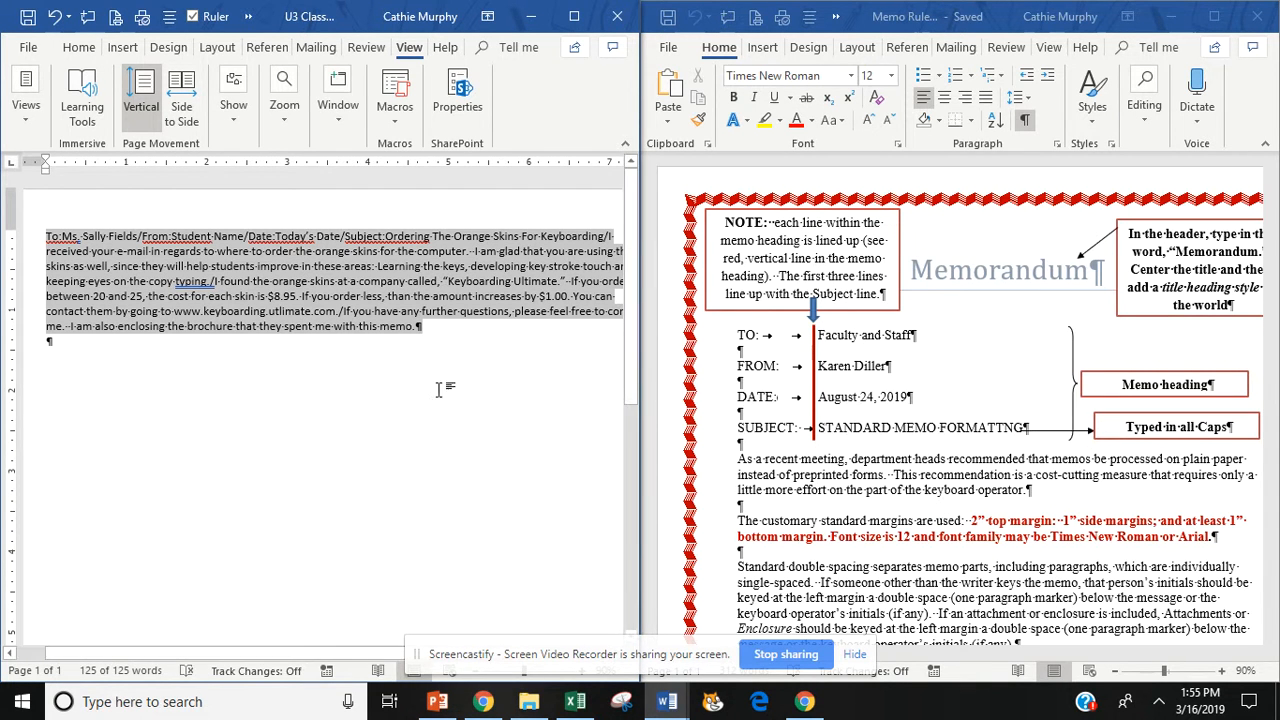
click(437, 350)
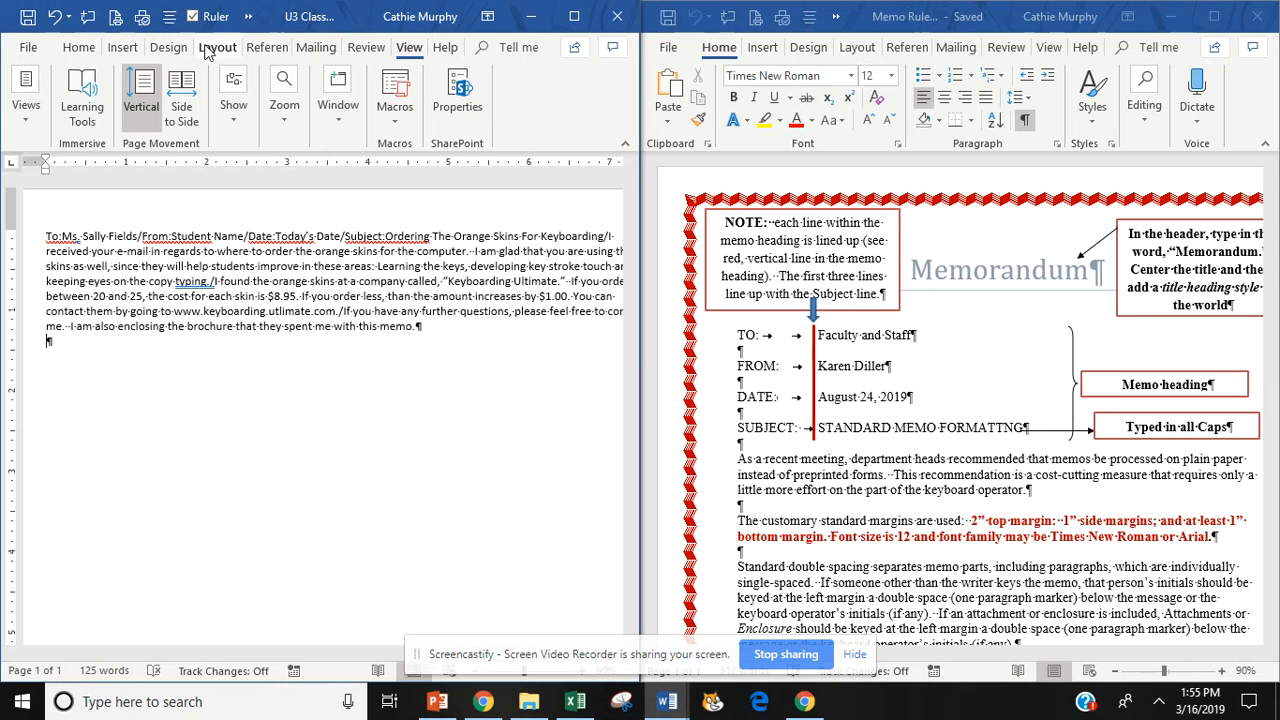
- Use Custom Margins to give the class memo a 2-inch top and 1-inch bottom, left, right
click(217, 48)
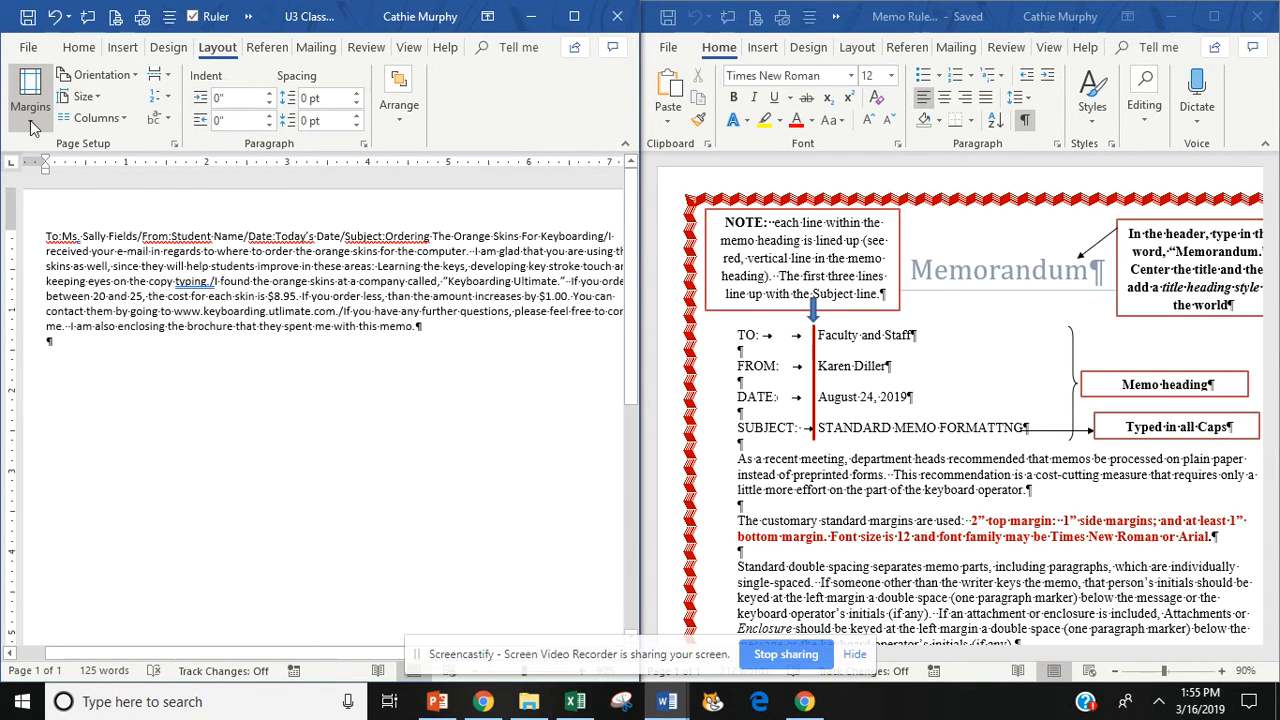
click(31, 120)
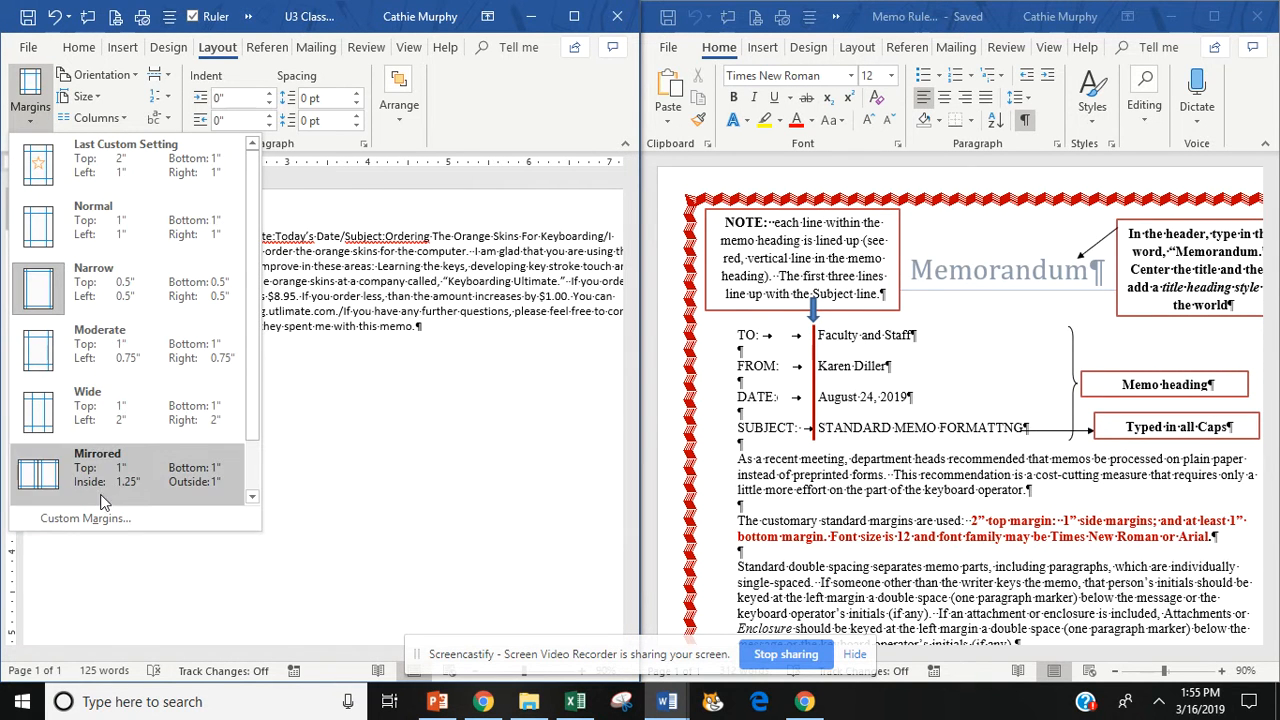
click(82, 519)
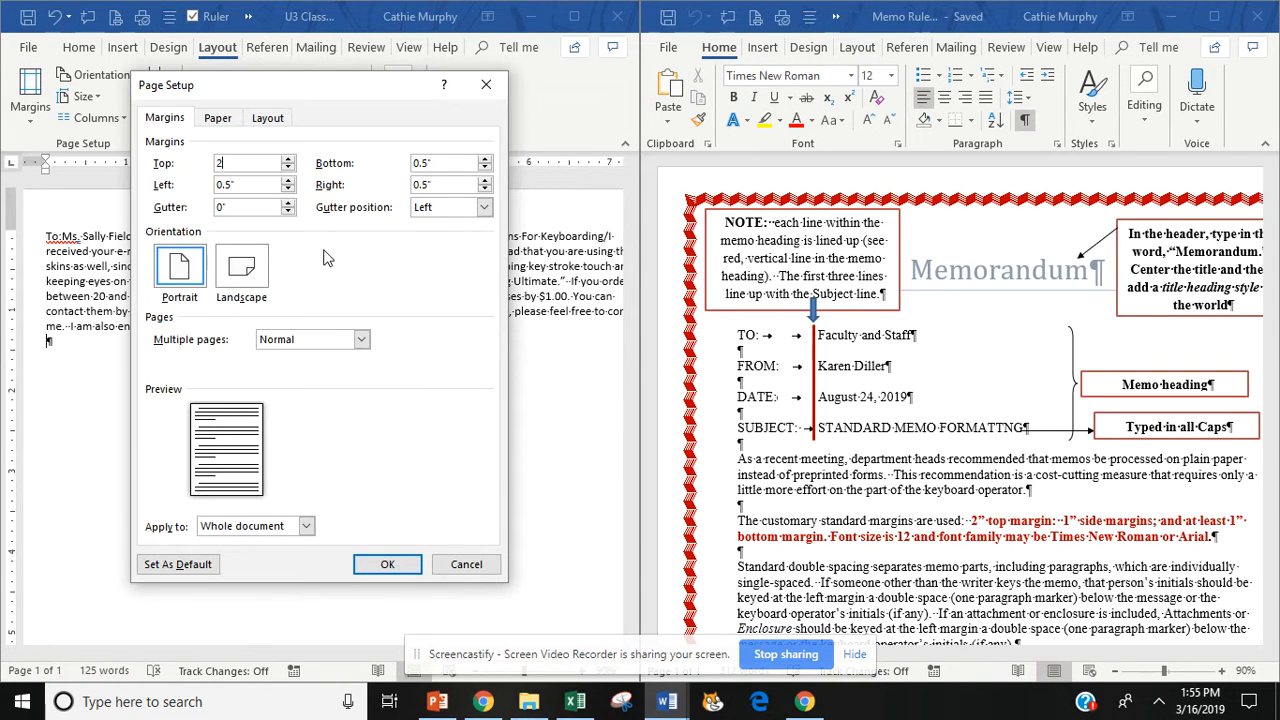
key(Tab)
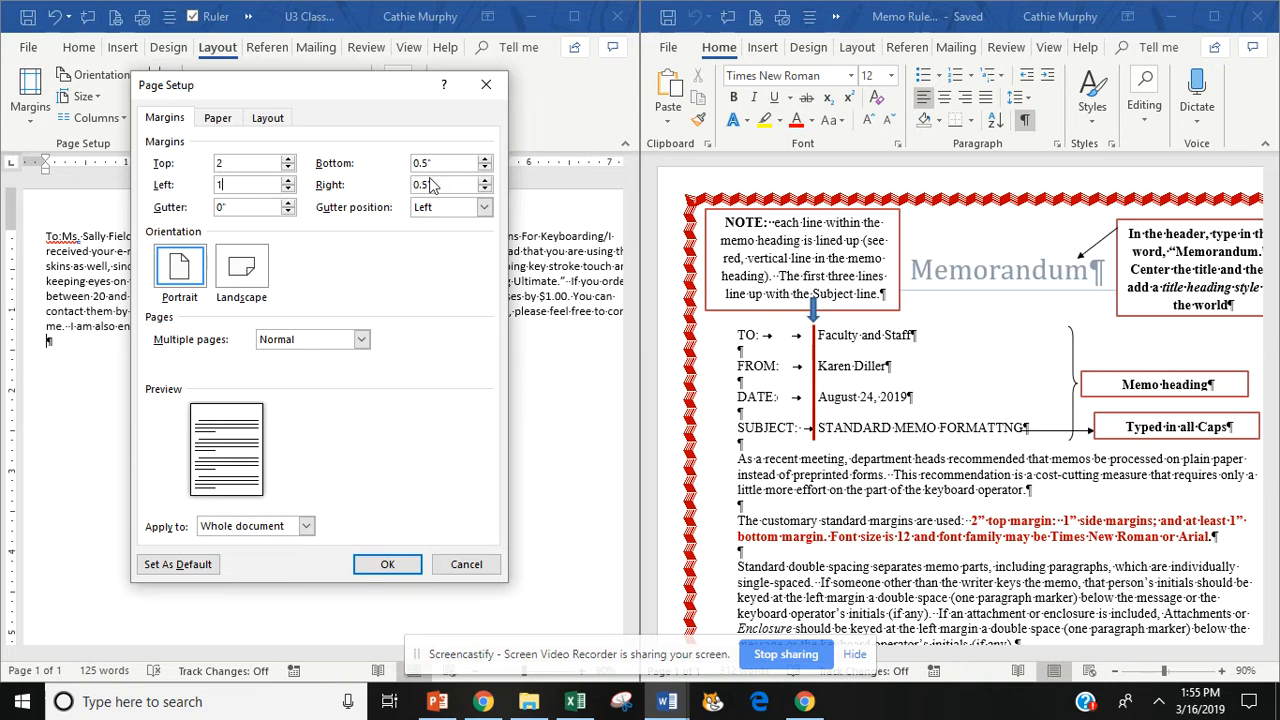
drag(443, 166, 377, 156)
text(1)
drag(449, 192, 388, 178)
click(385, 567)
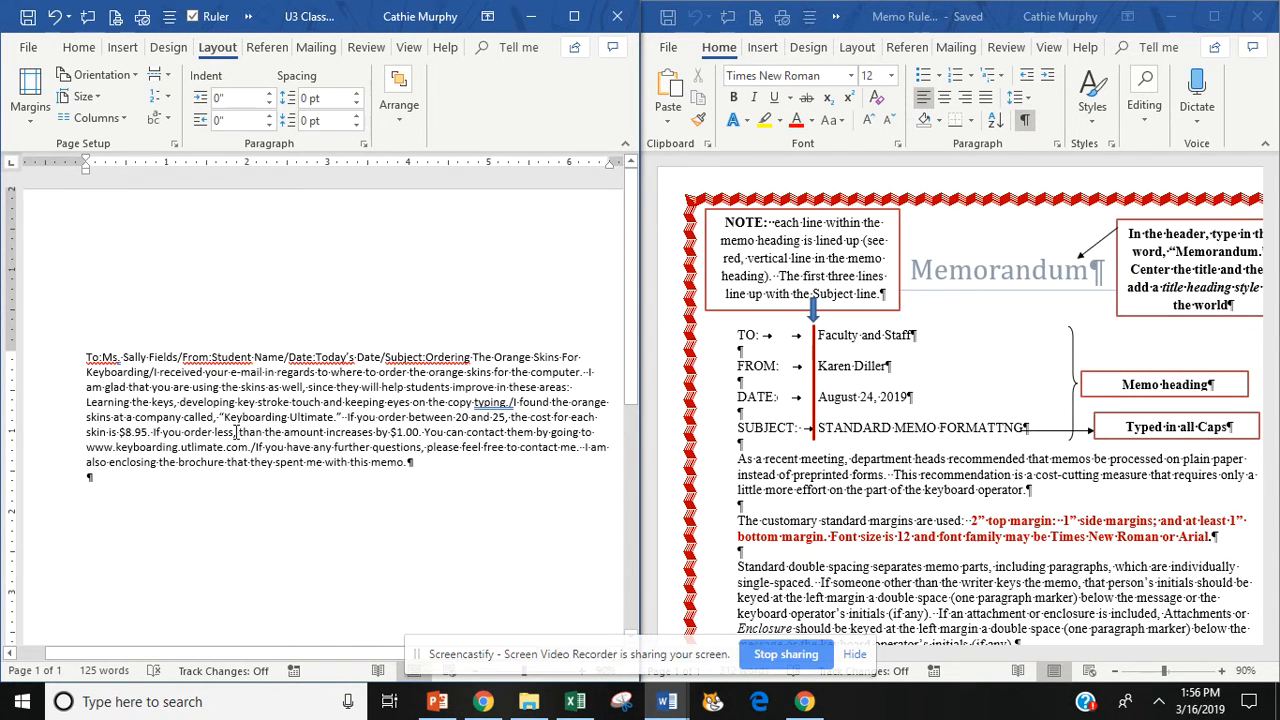
- Select the entire memo and set it to Times New Roman, 12 pt
key(ctrl+a)
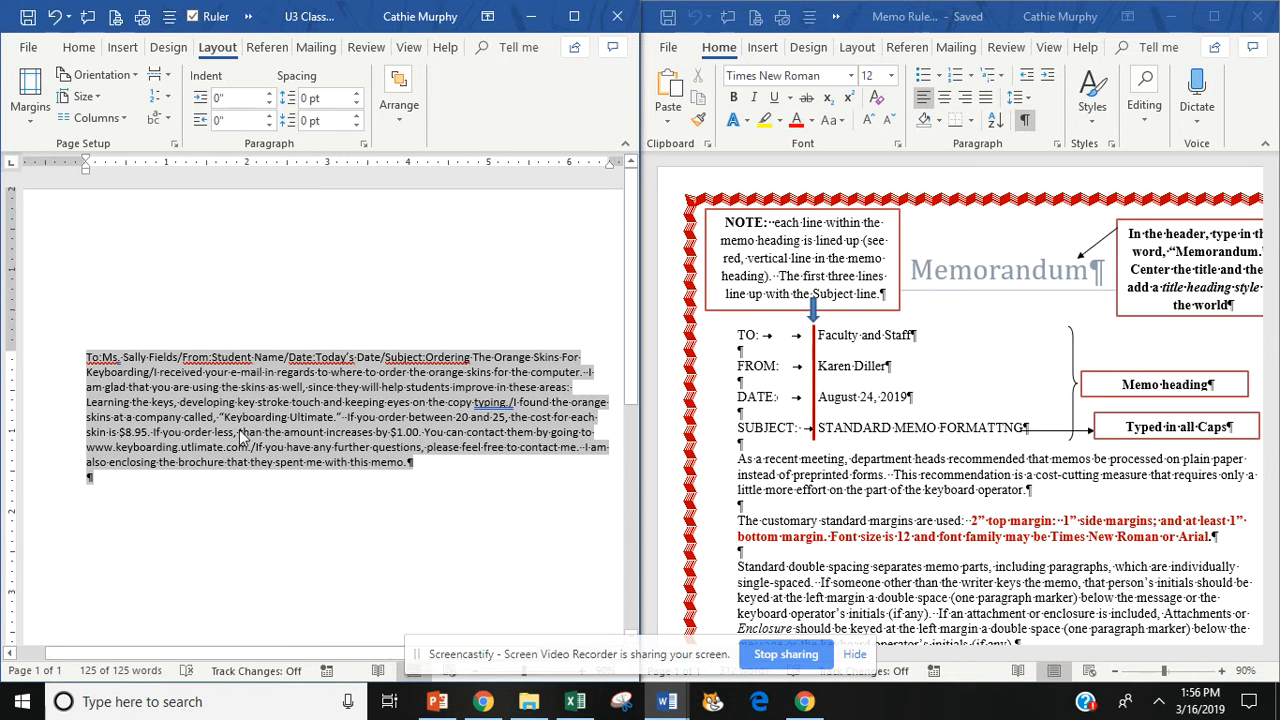
click(79, 48)
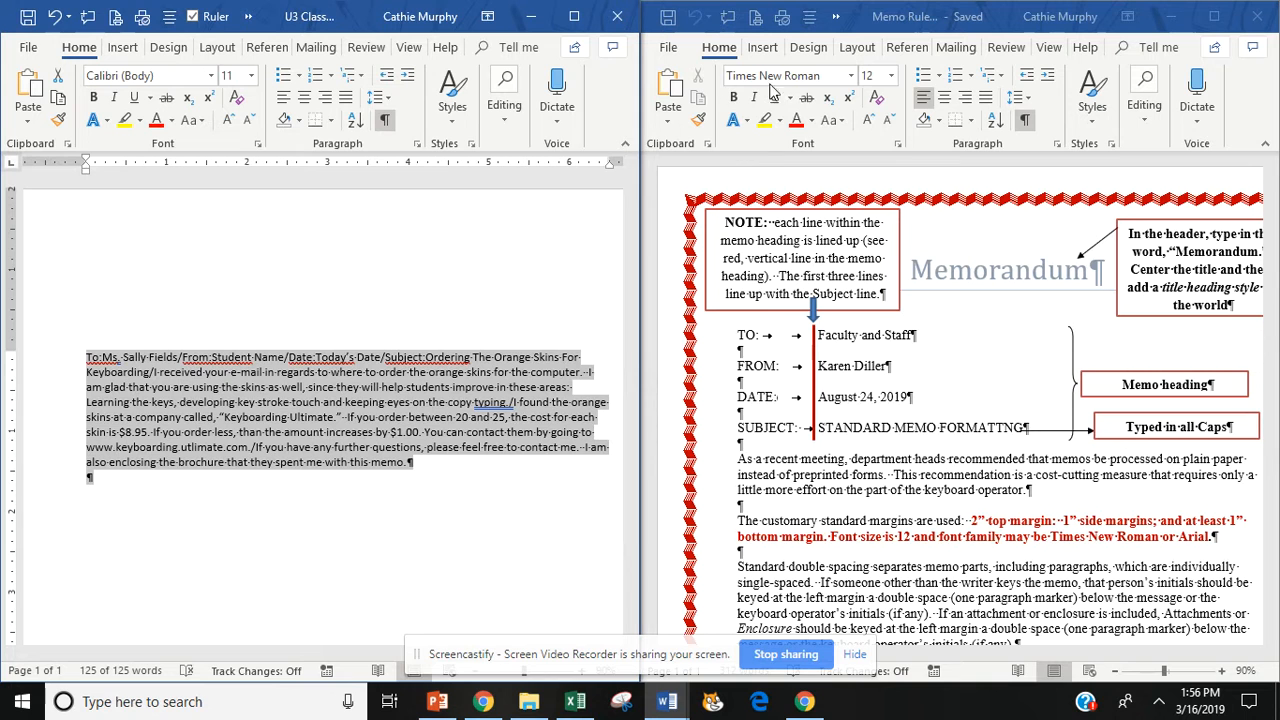
click(211, 77)
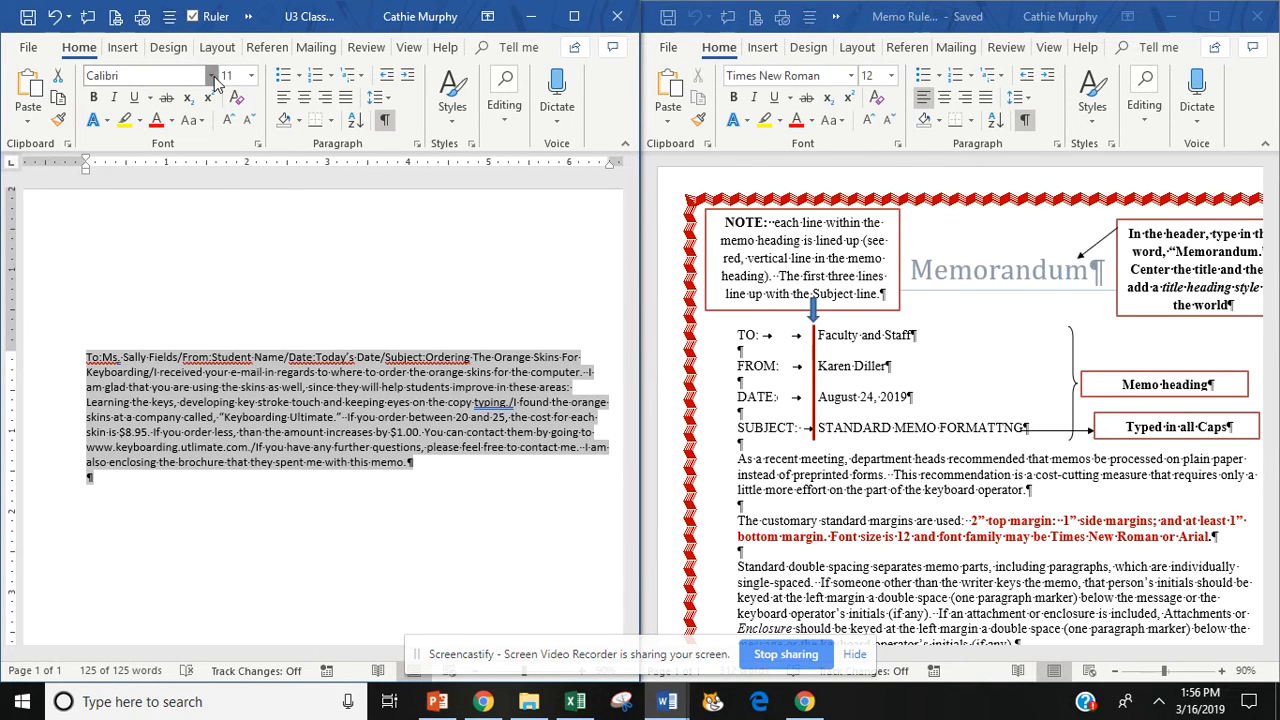
text(Times New Roman)
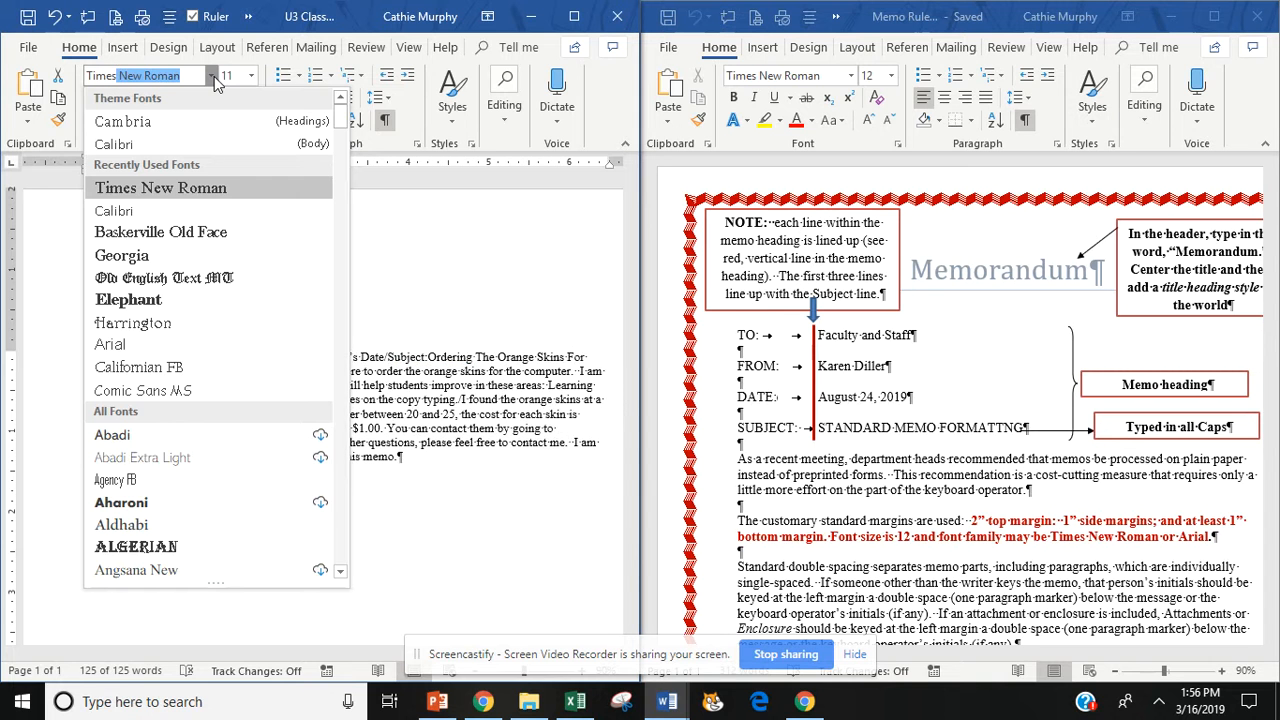
key(Return)
click(252, 78)
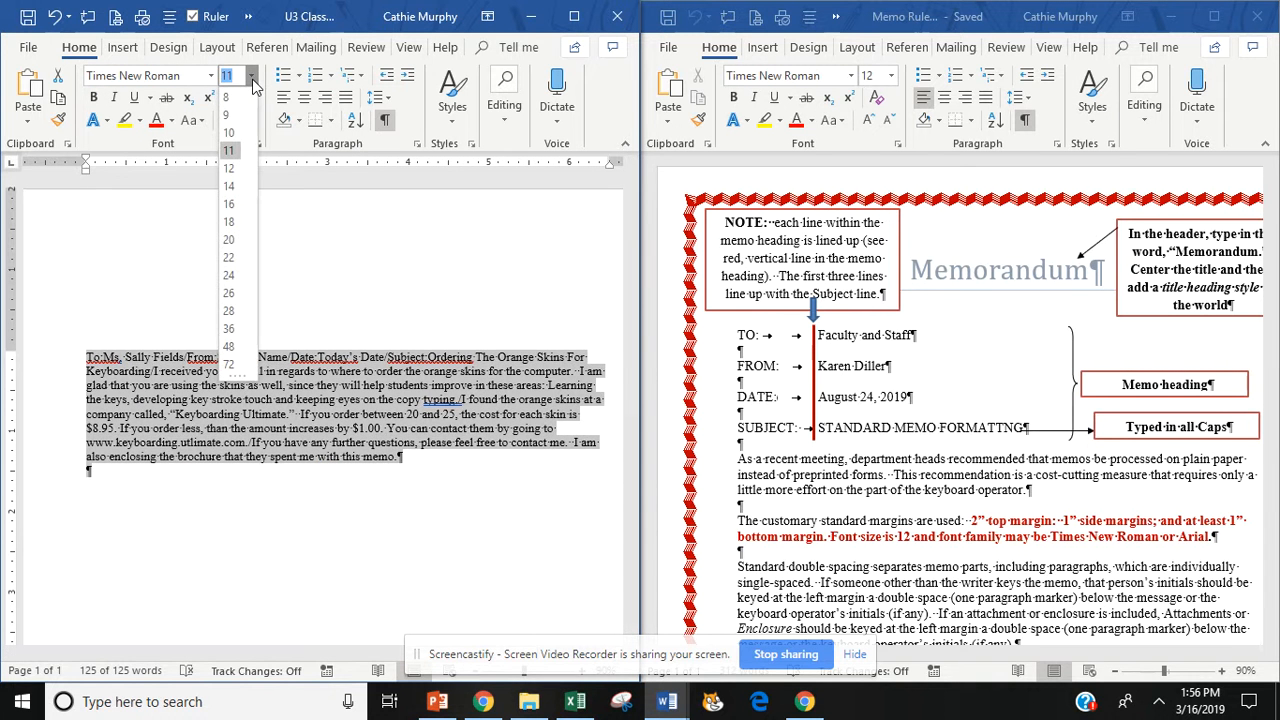
click(231, 168)
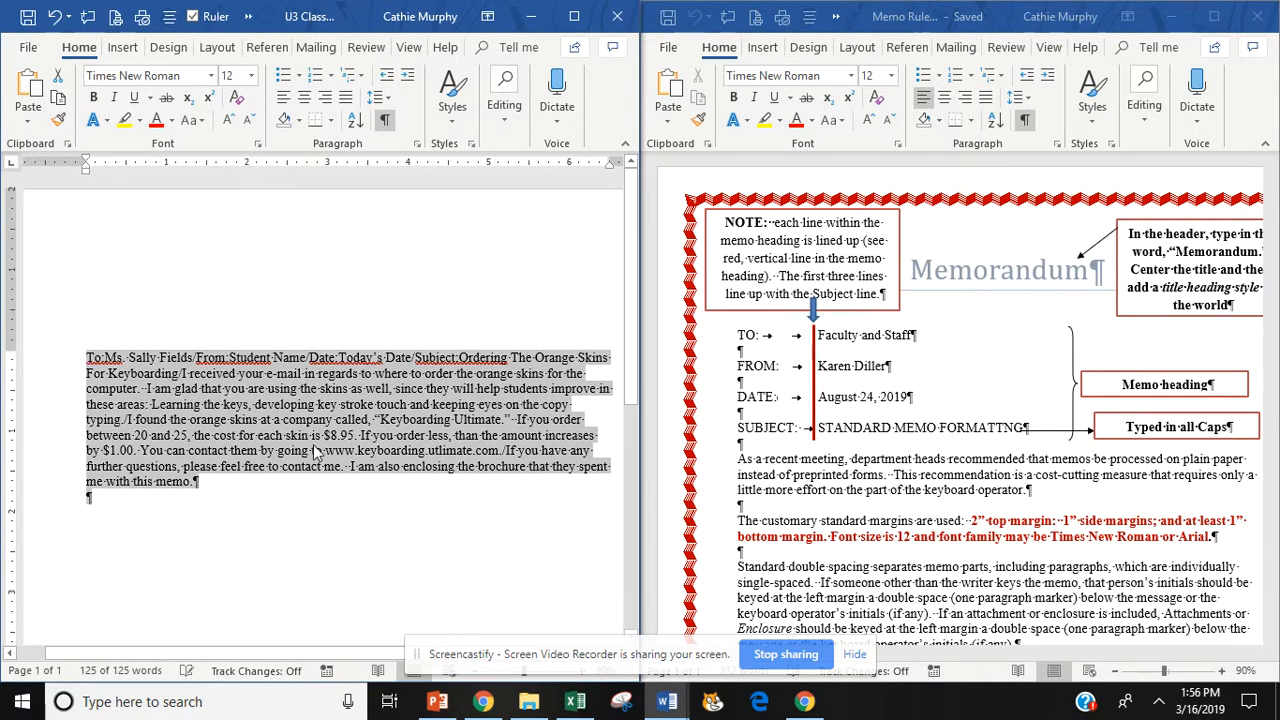
click(285, 423)
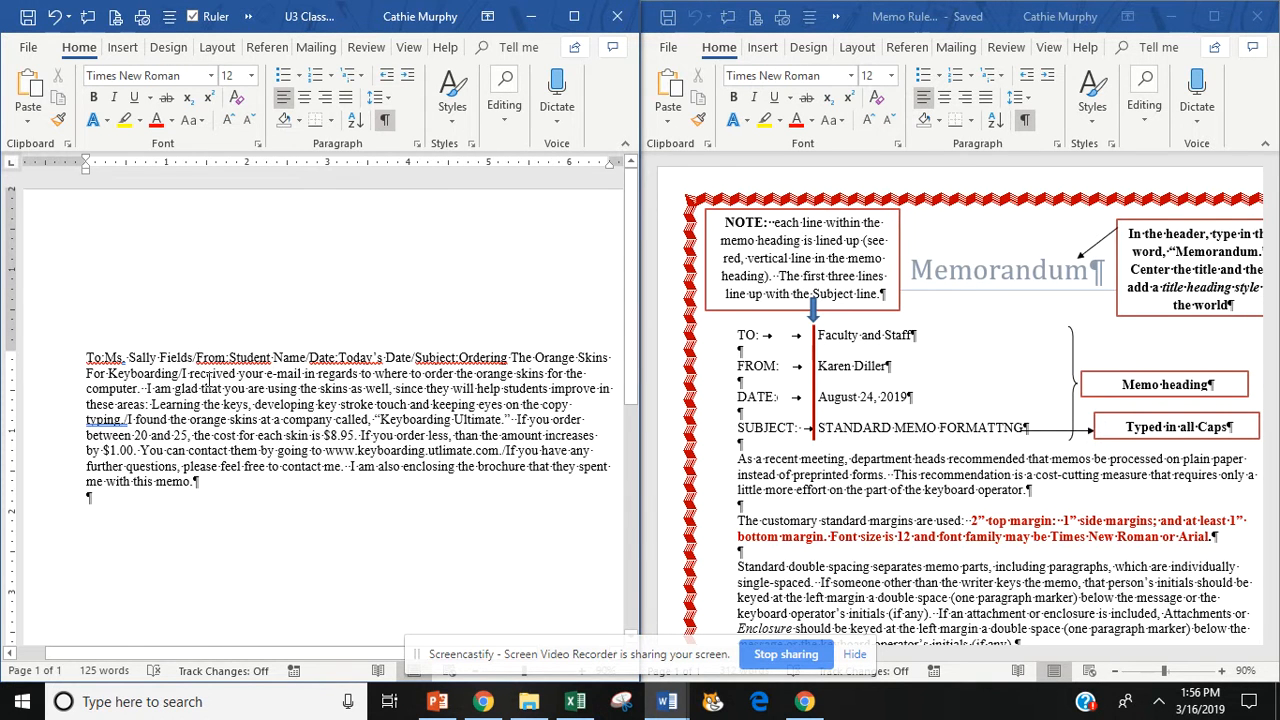
- Break the heading into separate From, Date and Subject lines, removing the slashes
key(Return)
key(Return)
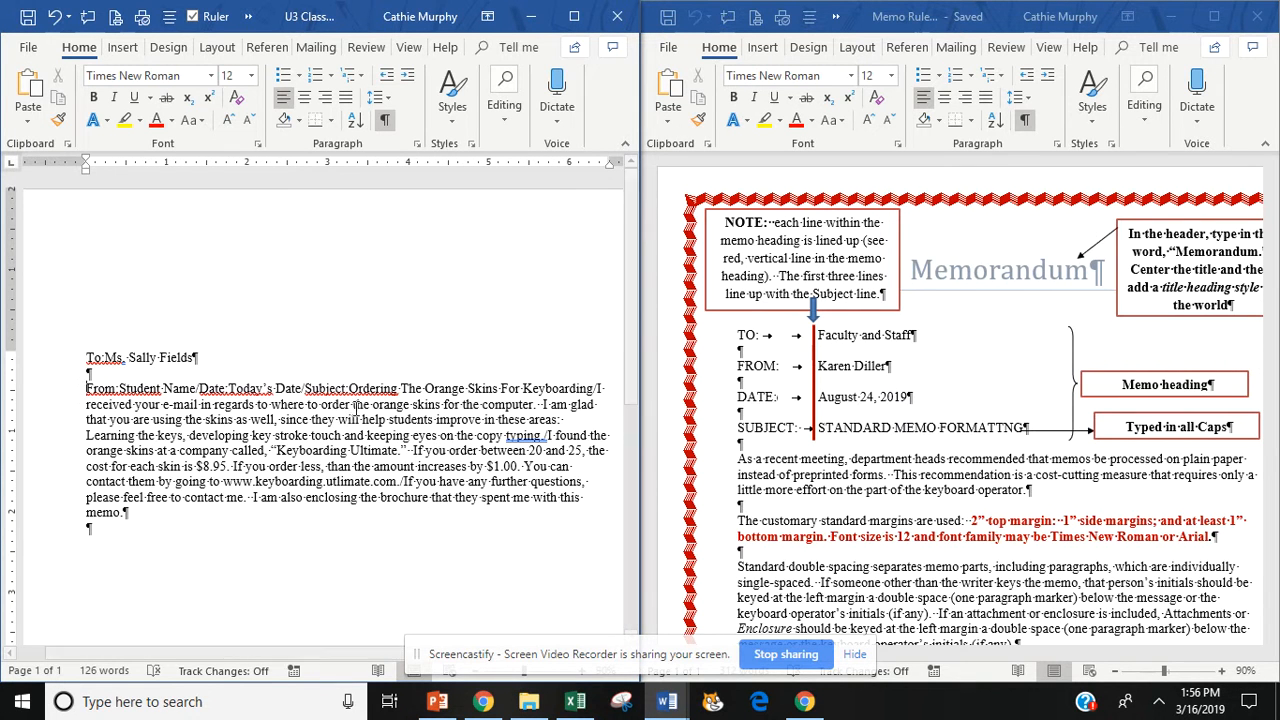
click(200, 388)
key(BackSpace)
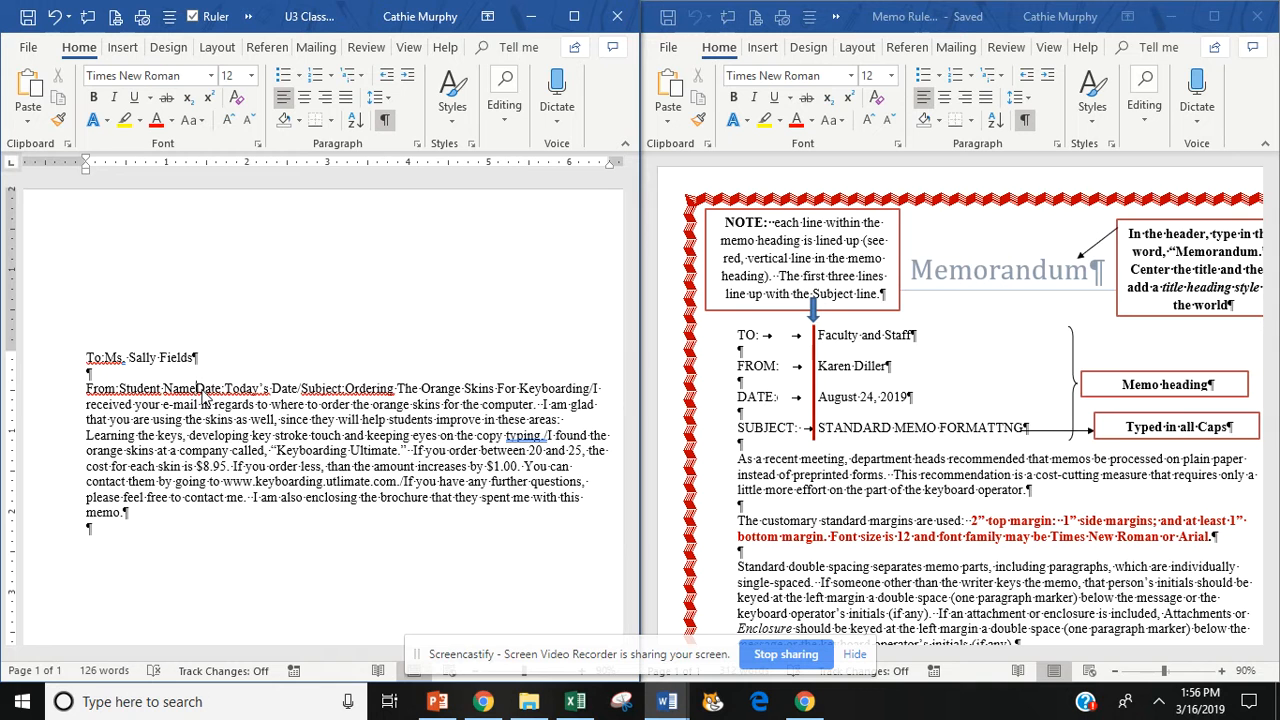
key(Return)
key(Return)
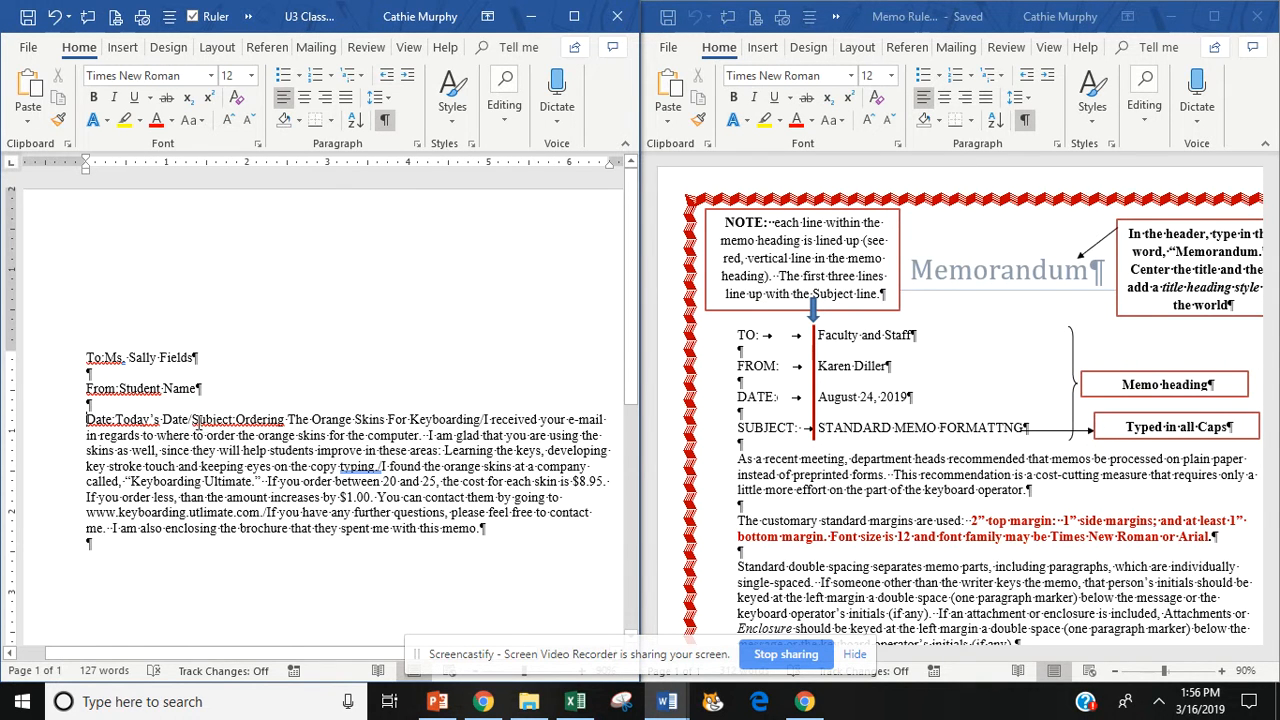
click(193, 420)
key(BackSpace)
key(Return)
key(Return)
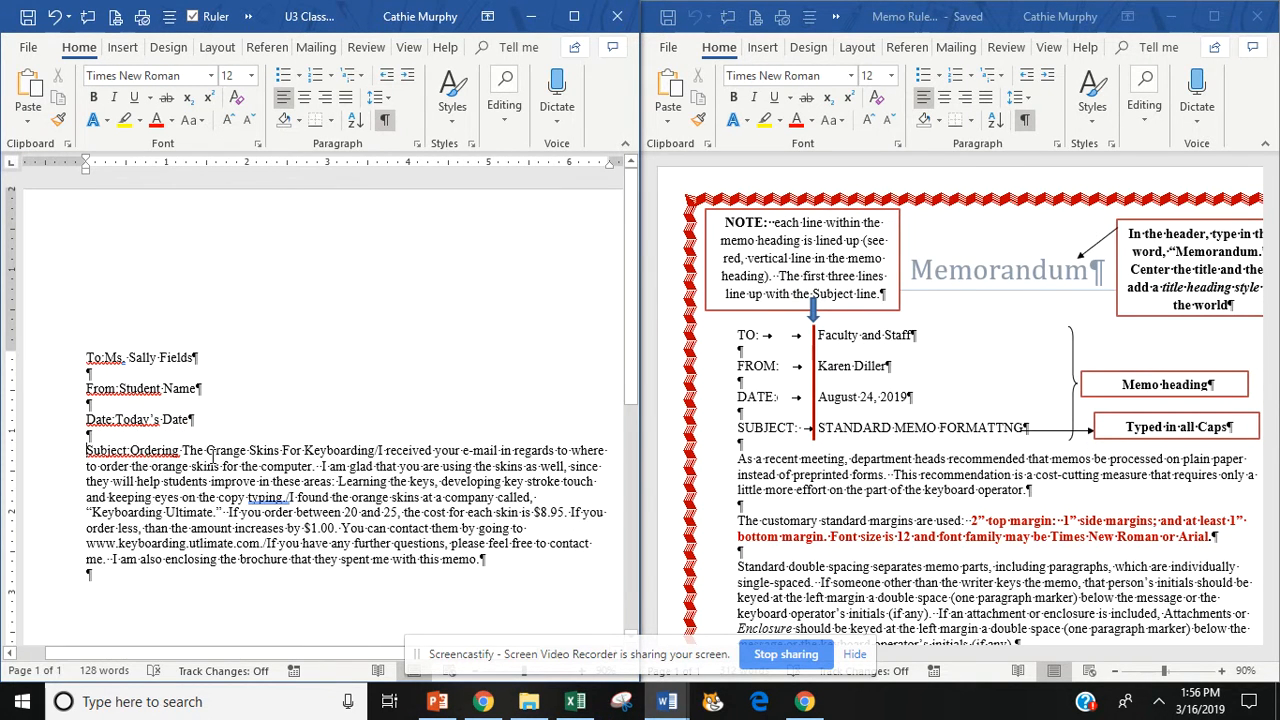
- Split the body into three paragraphs after a blank line, starting at 'I found the orange skins'
click(381, 451)
key(BackSpace)
key(Return)
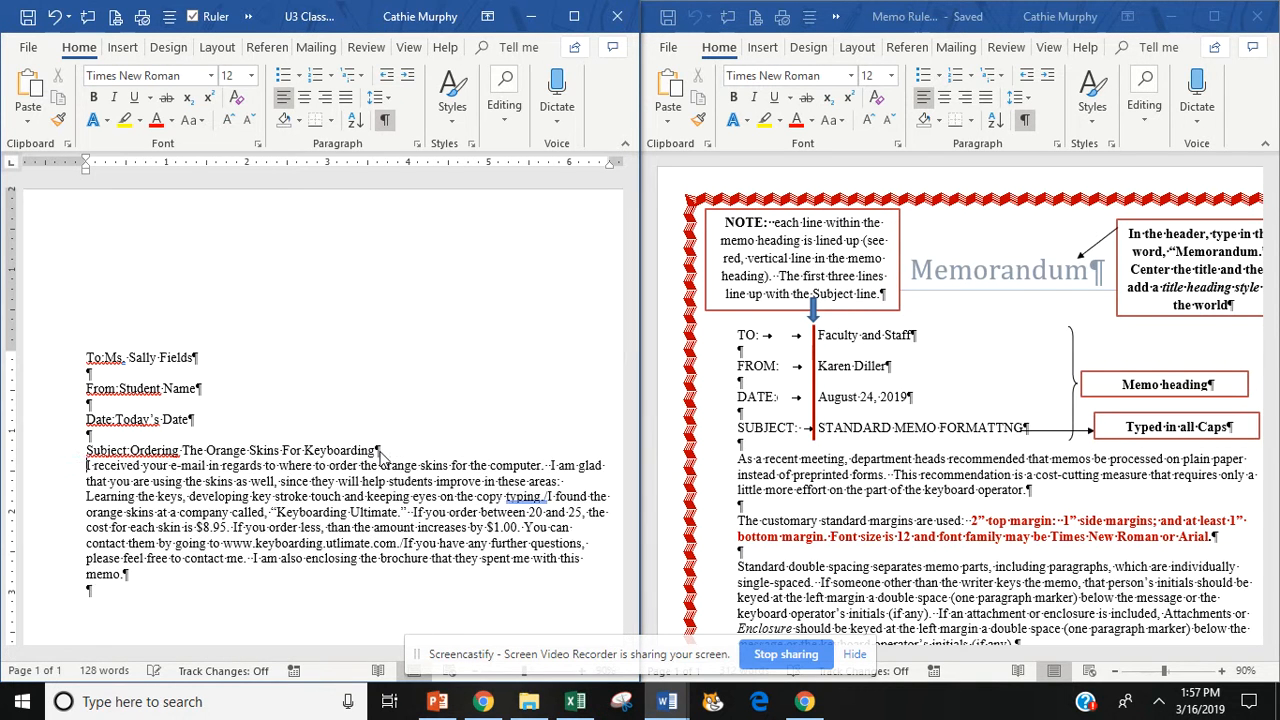
key(Return)
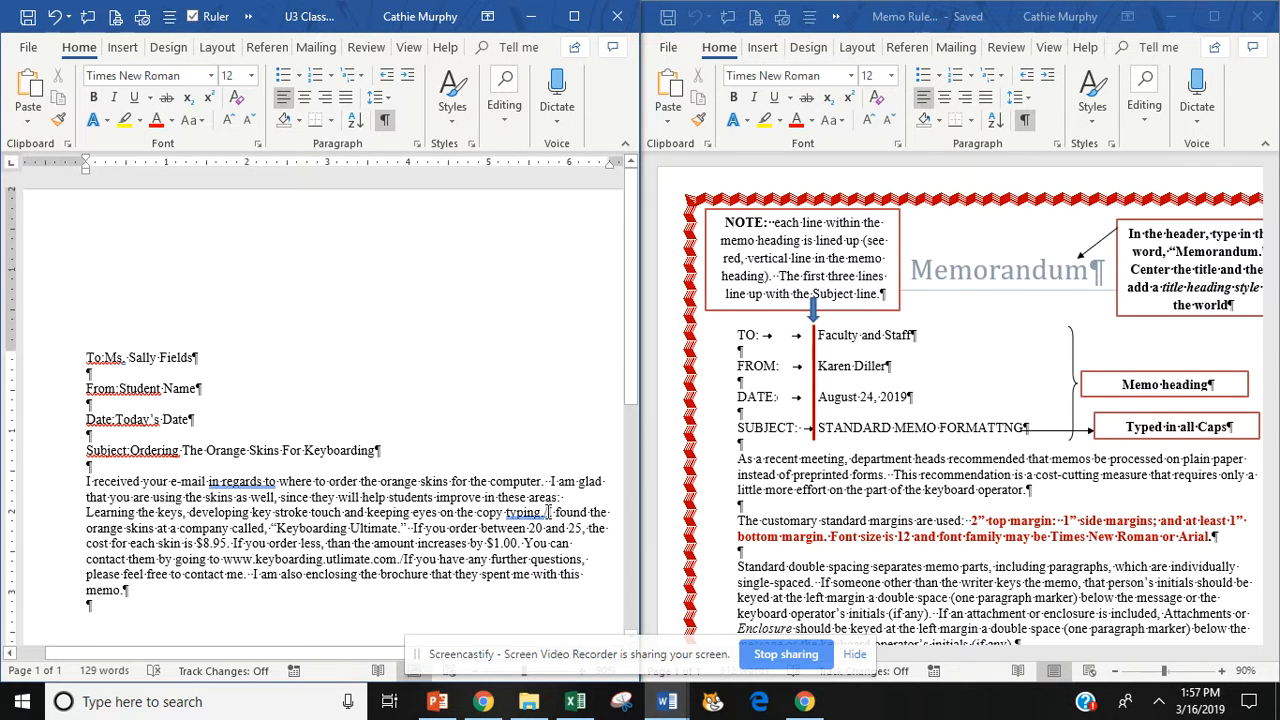
click(548, 512)
key(BackSpace)
key(Return)
key(Return)
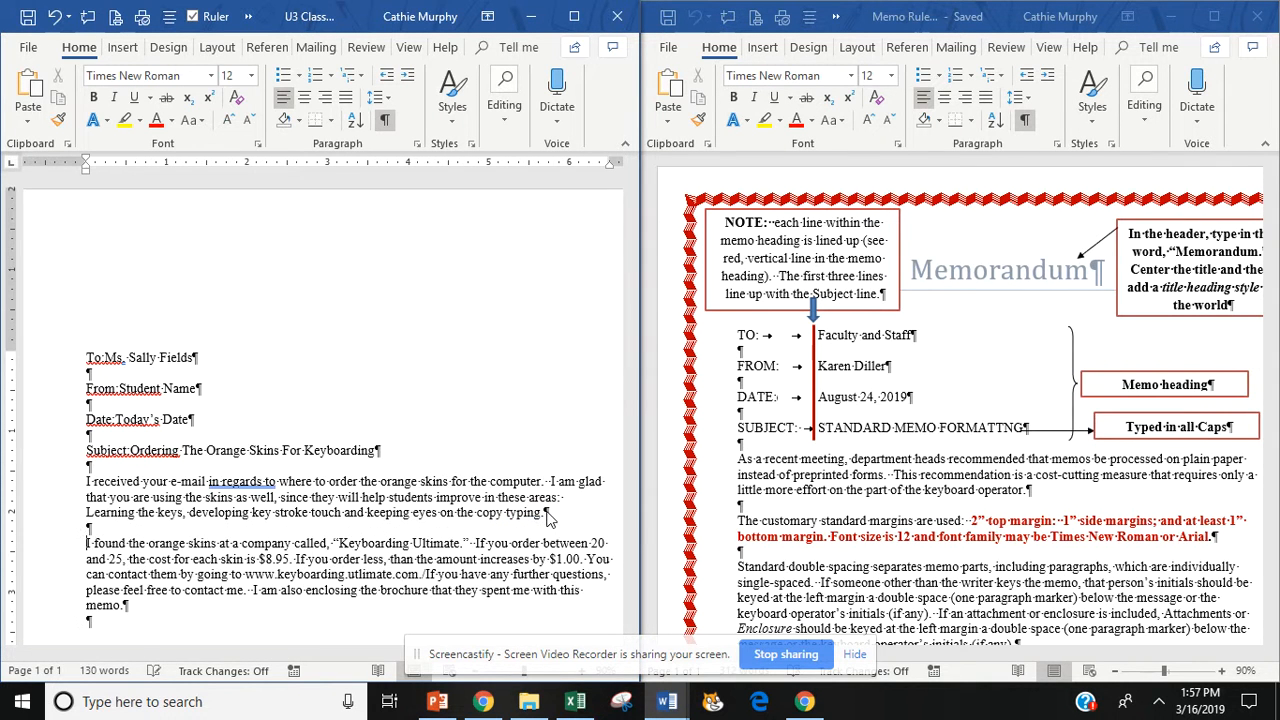
drag(633, 374, 632, 484)
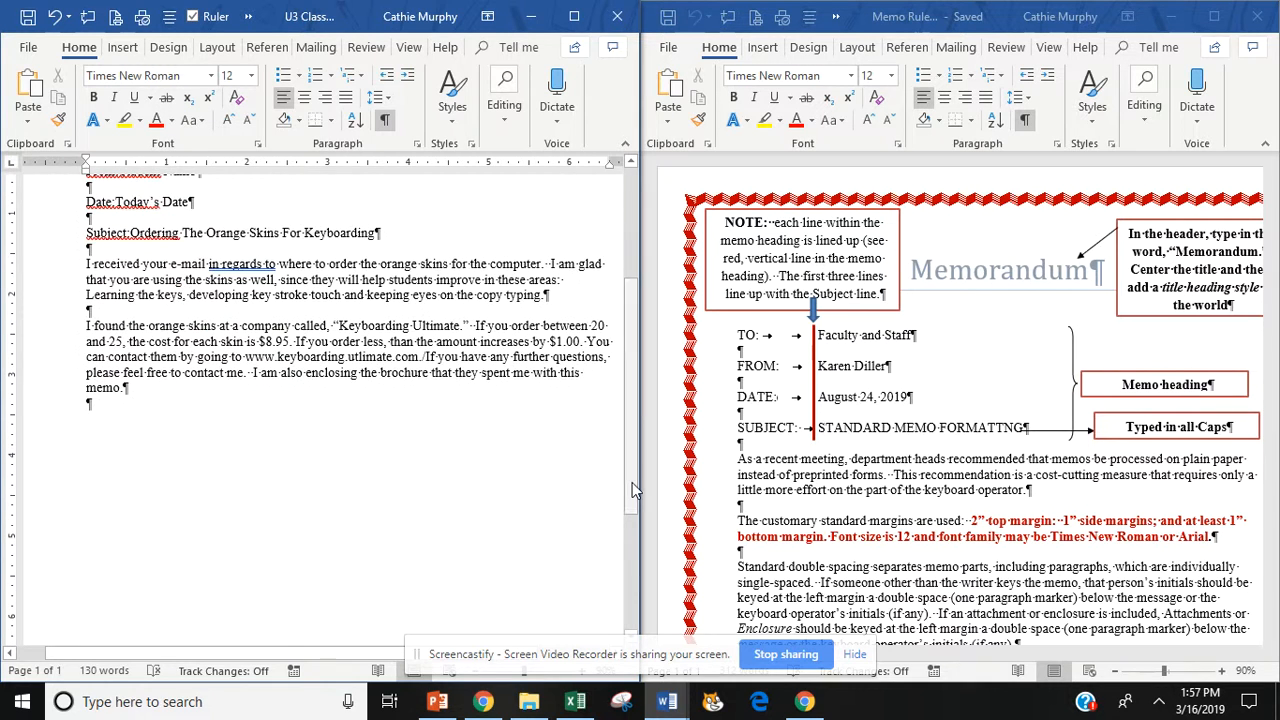
click(426, 356)
key(Return)
key(Return)
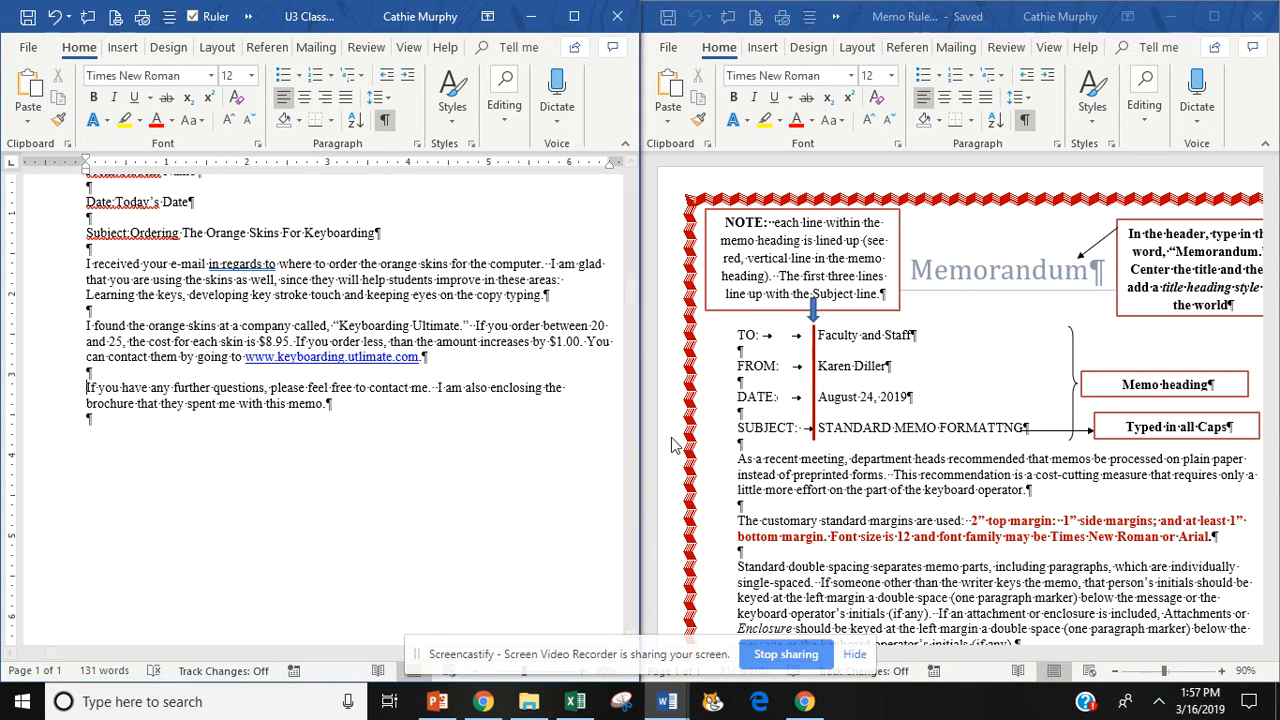
scroll(630, 465, up, 3)
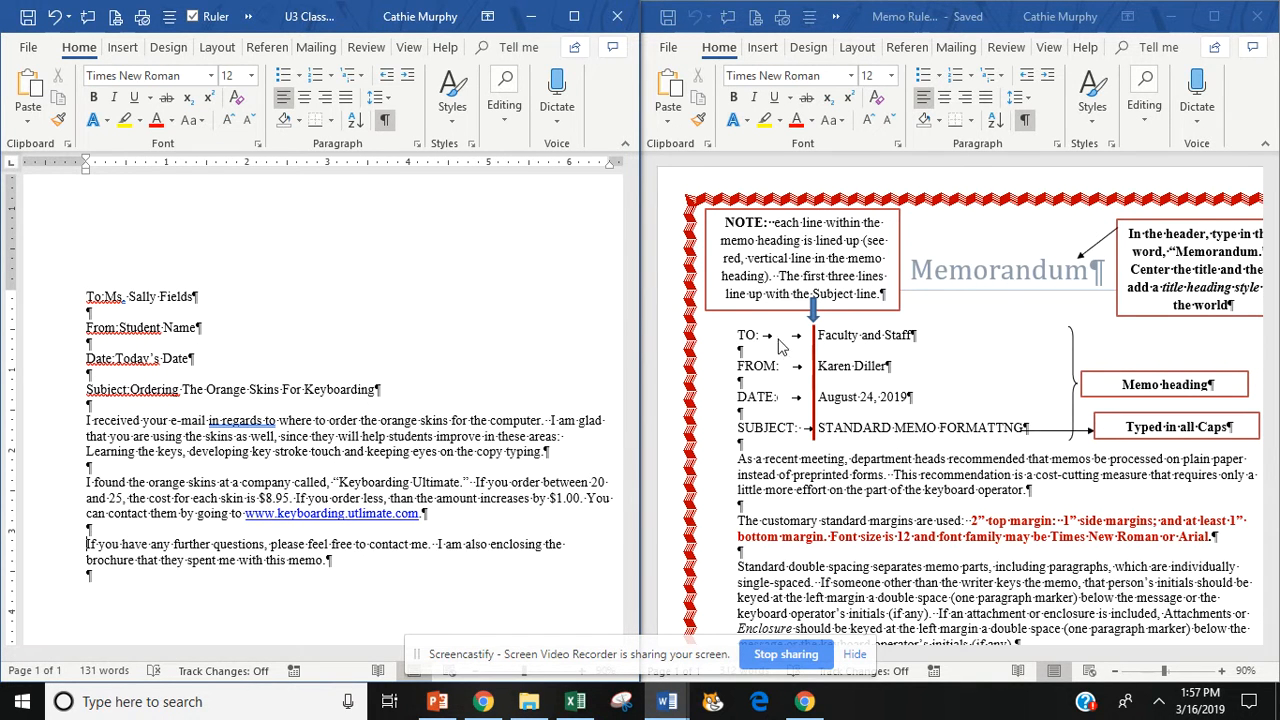
click(1045, 432)
drag(750, 335, 809, 431)
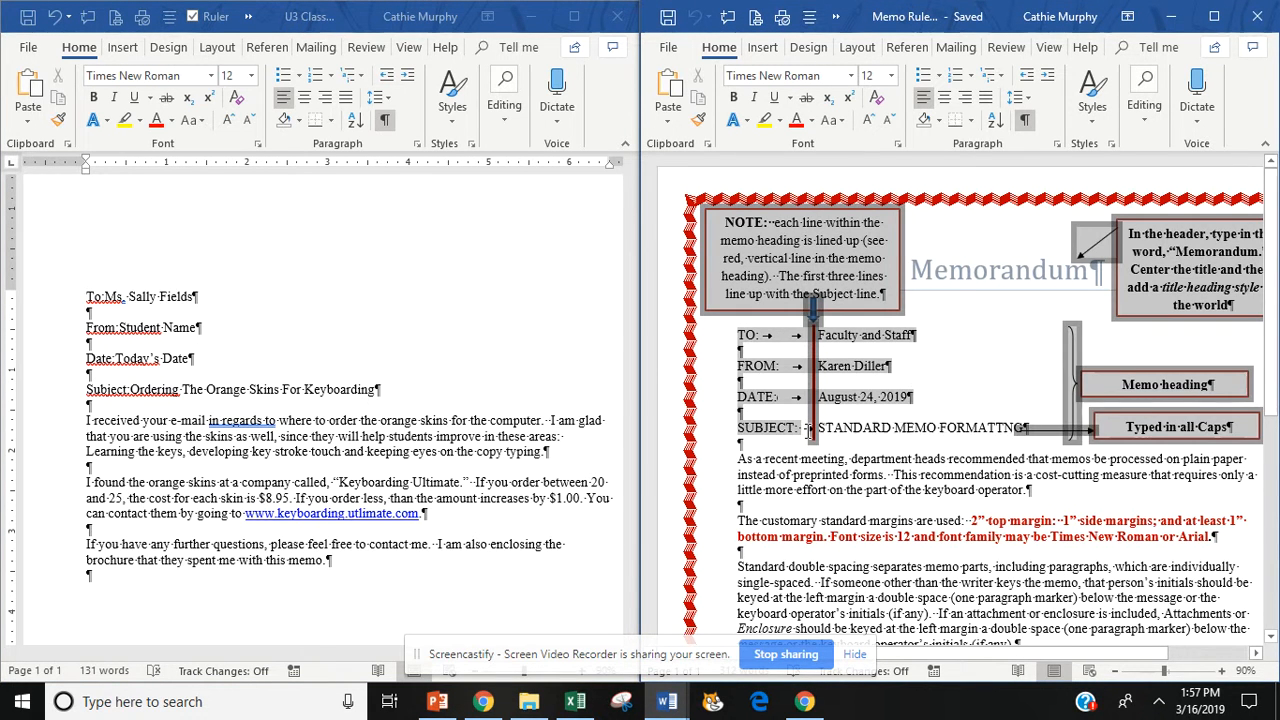
click(788, 428)
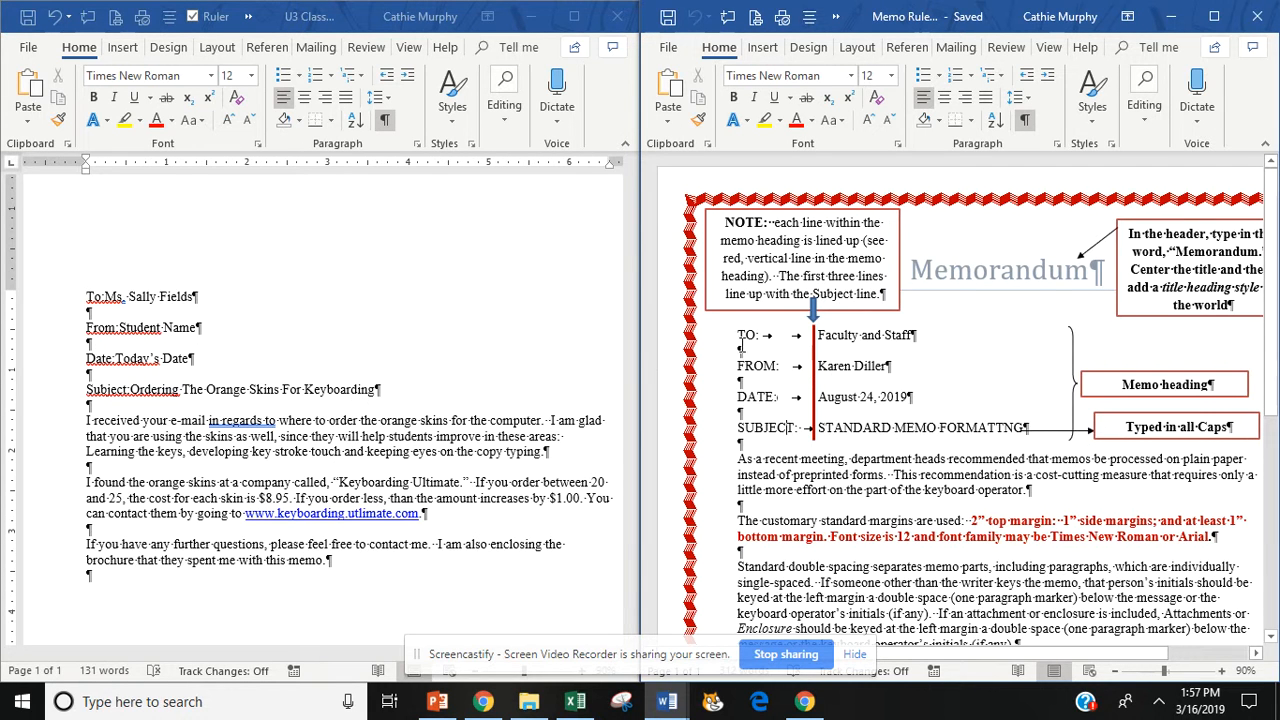
double_click(770, 336)
click(801, 335)
double_click(800, 335)
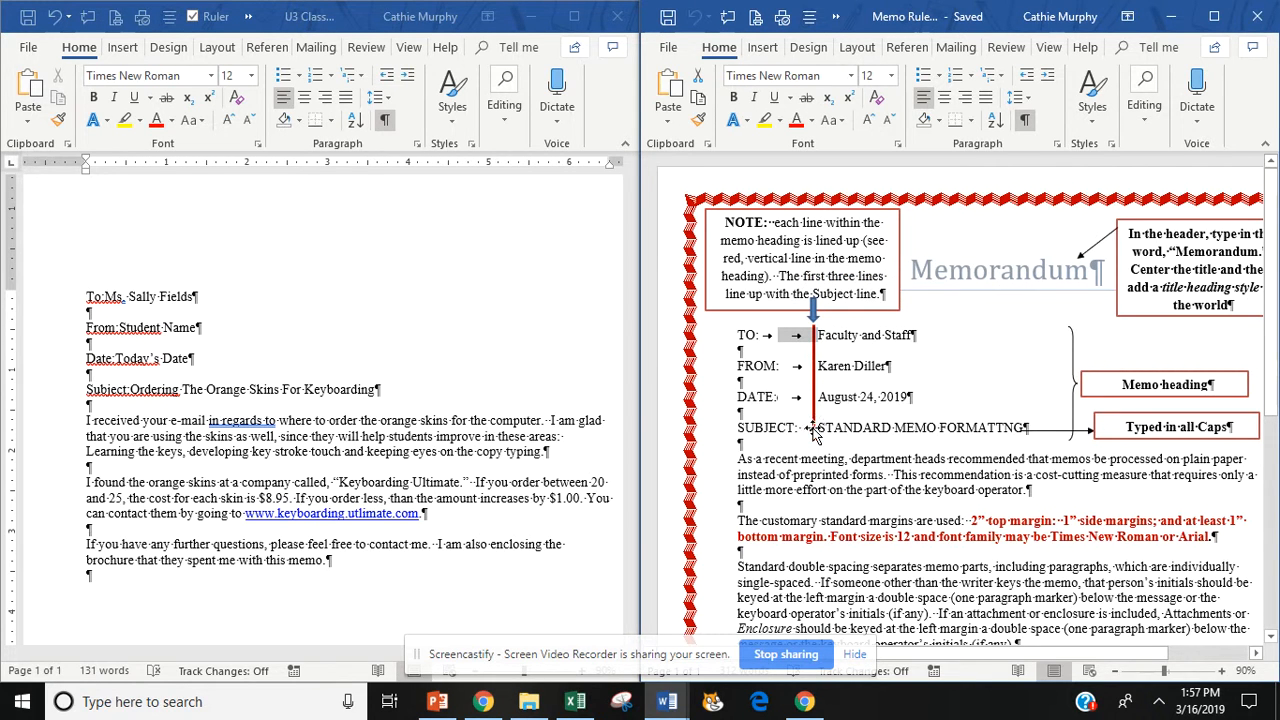
- Insert tabs after the Subject, Date, From and To labels so their entries line up
click(185, 392)
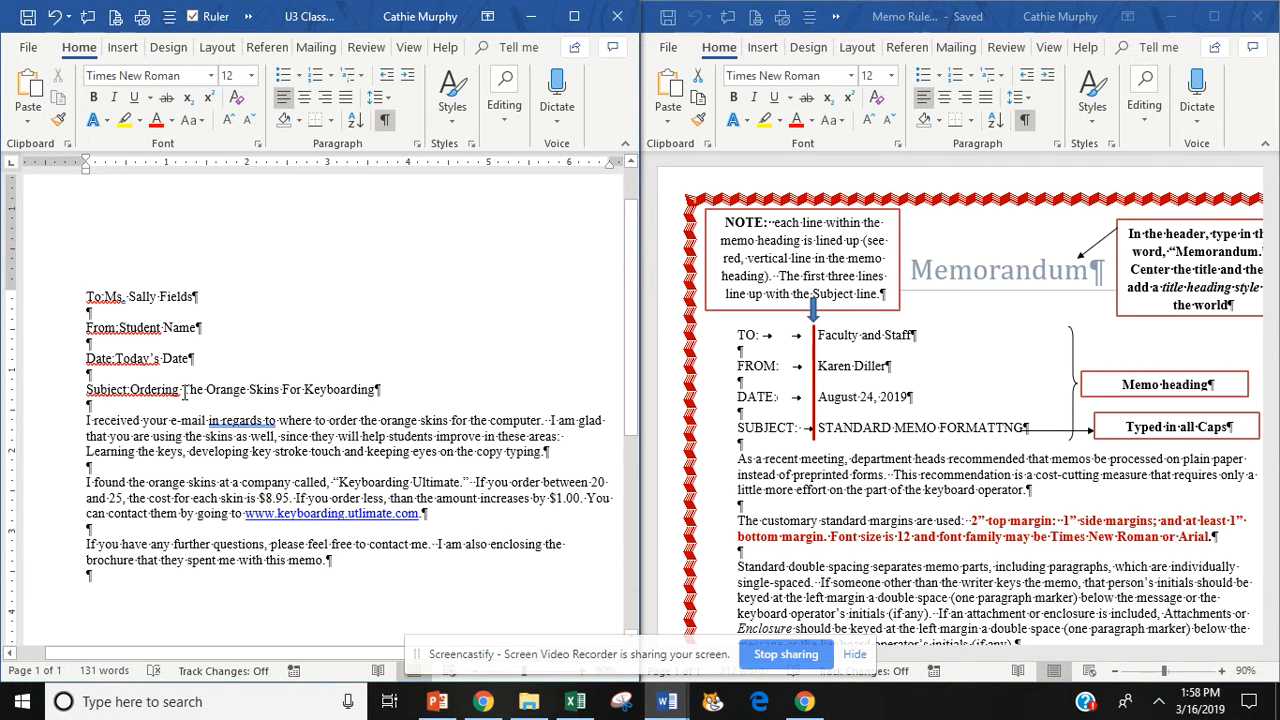
key(BackSpace)
click(131, 389)
key(Tab)
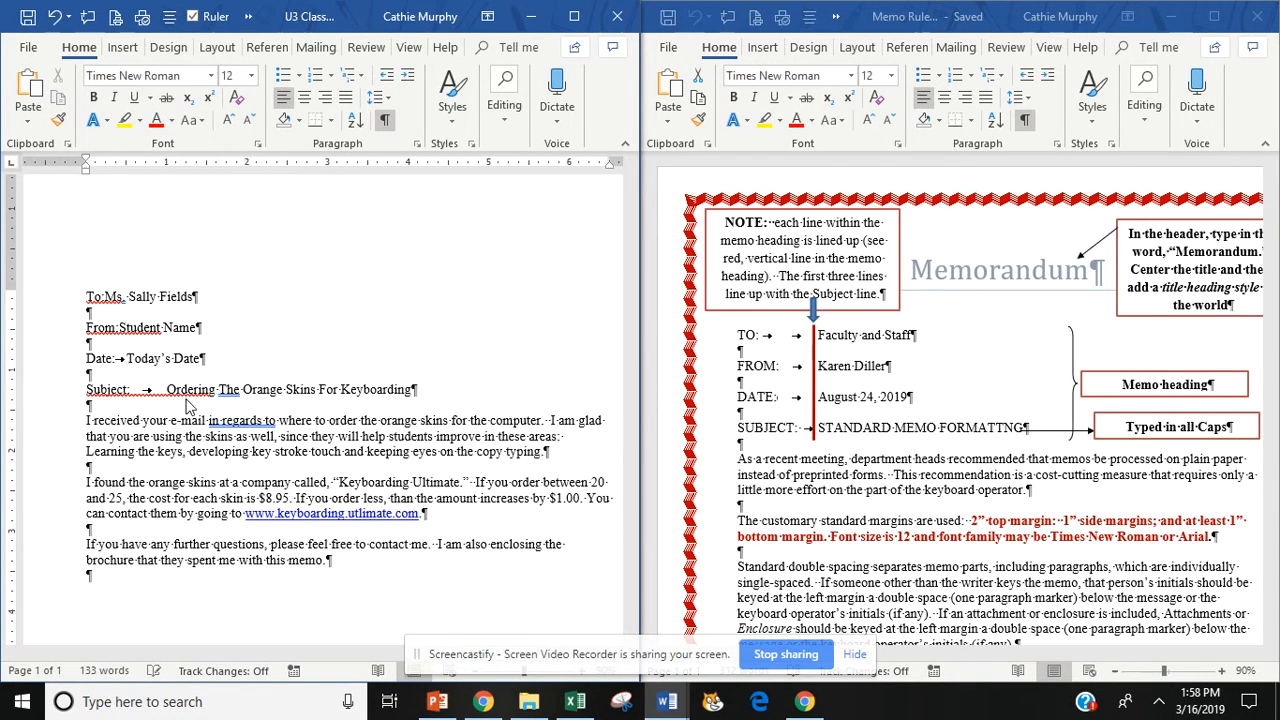
key(Tab)
key(Tab)
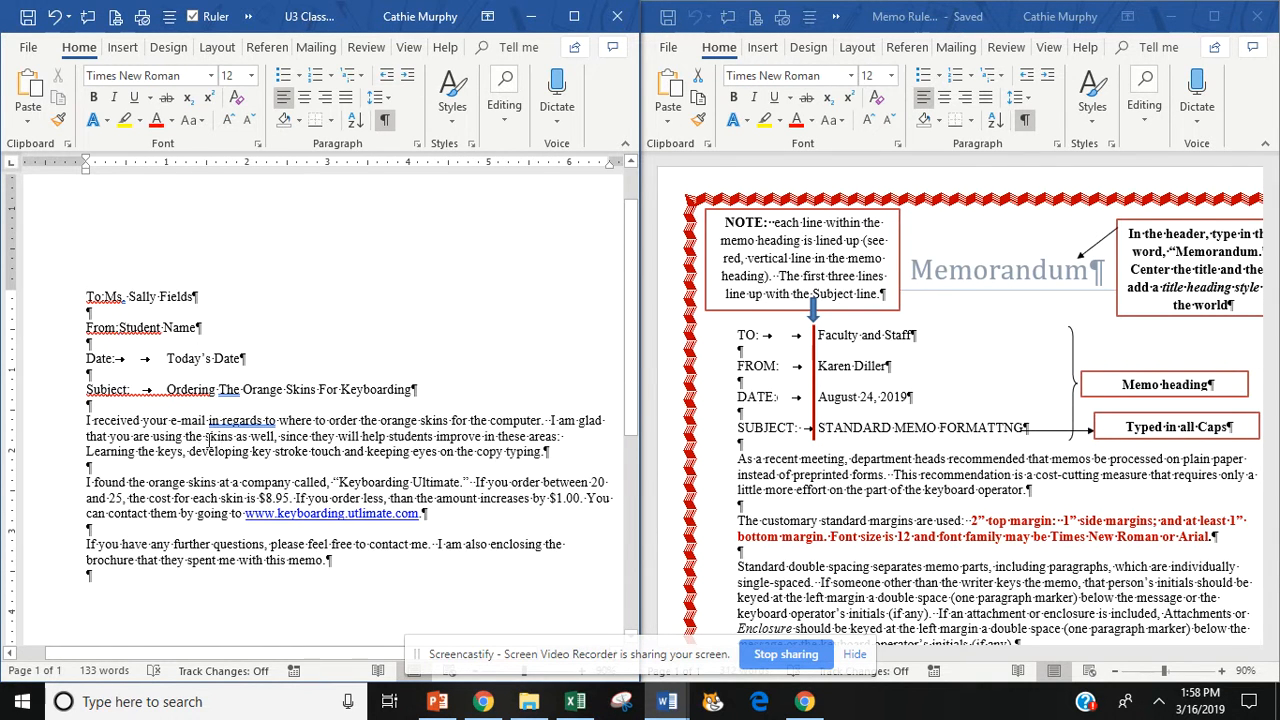
click(118, 327)
key(Tab)
key(Tab)
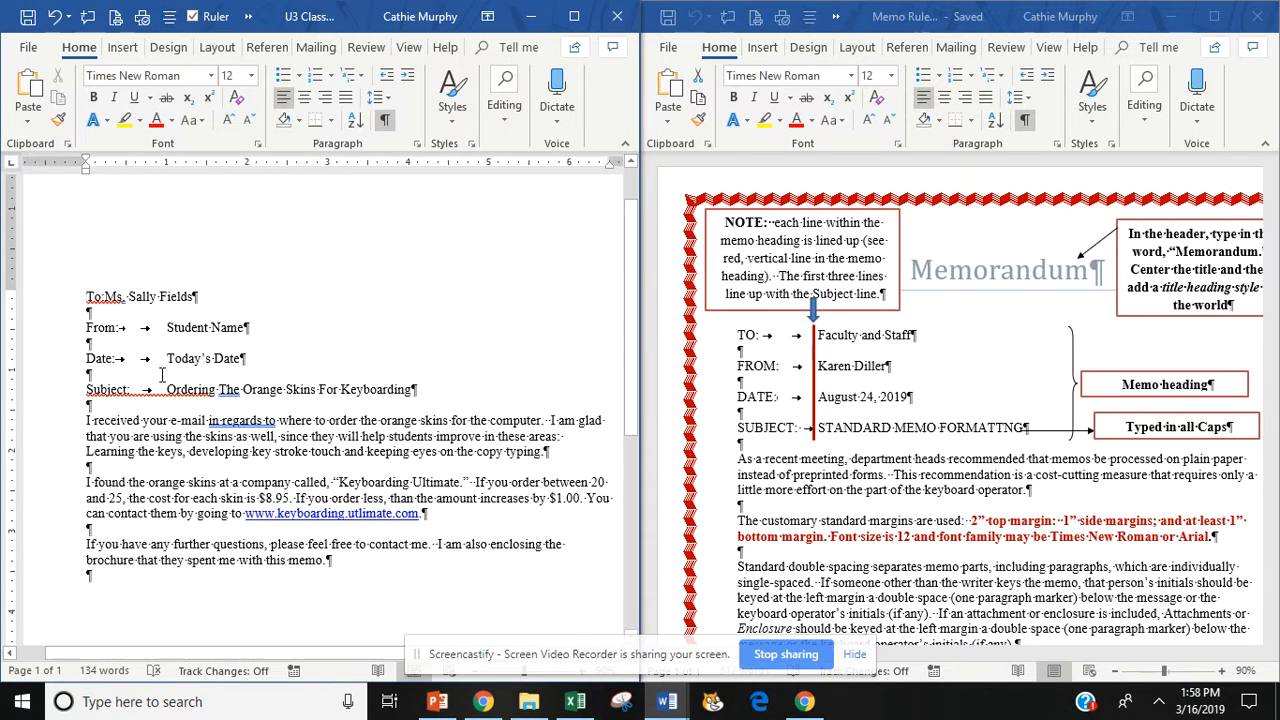
click(107, 297)
key(Tab)
key(Tab)
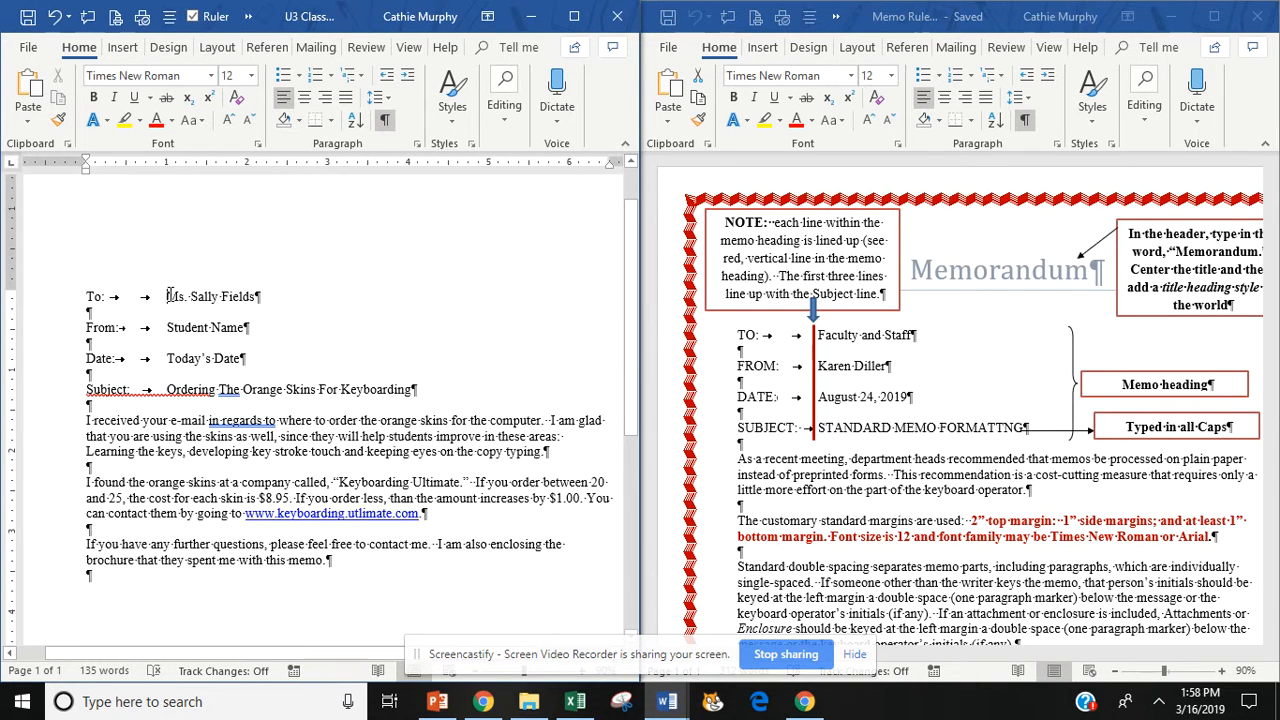
- Check the alignment, then Alt+drag to block-select the heading labels To through Subject
drag(169, 296, 430, 391)
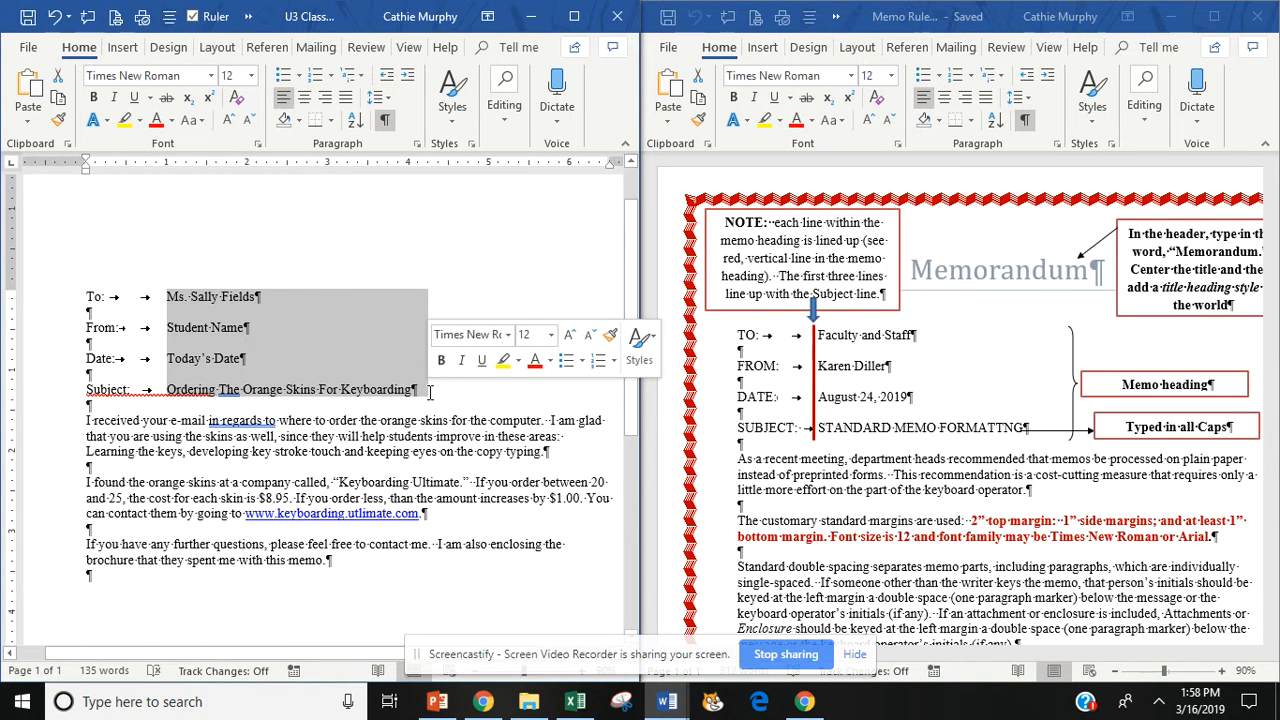
click(222, 365)
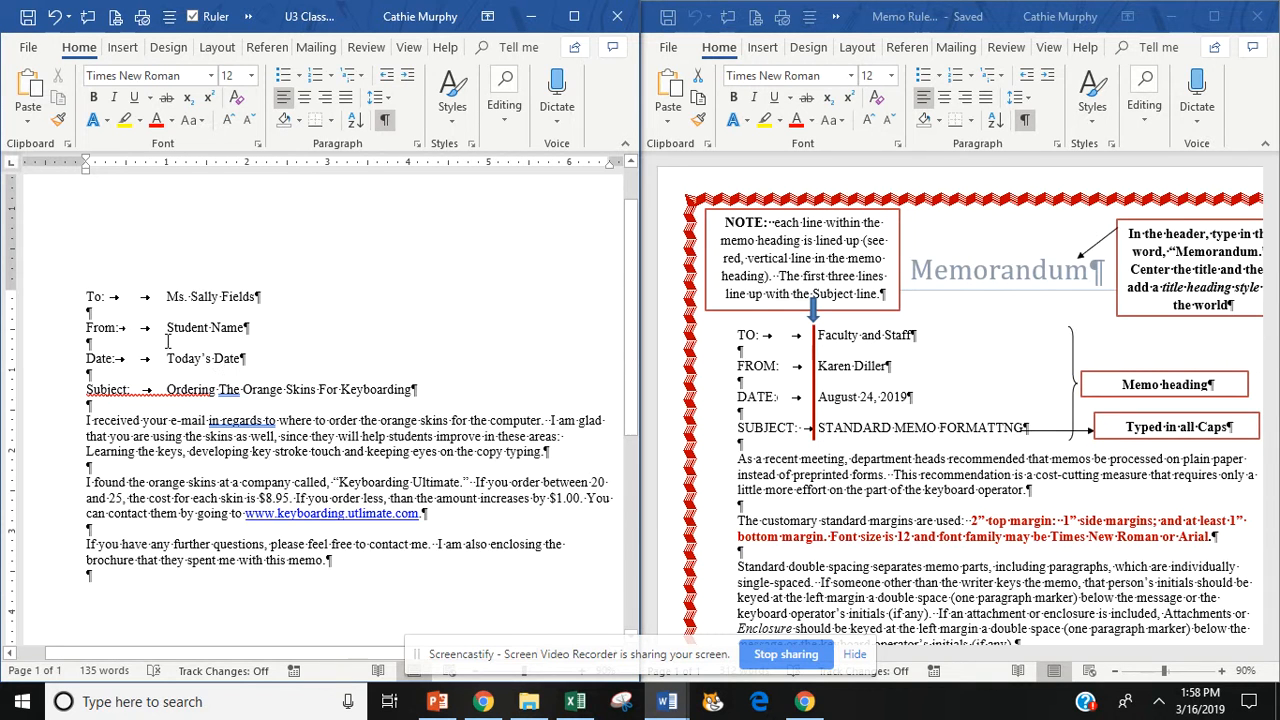
click(89, 297)
key(alt)
drag(89, 297, 132, 390)
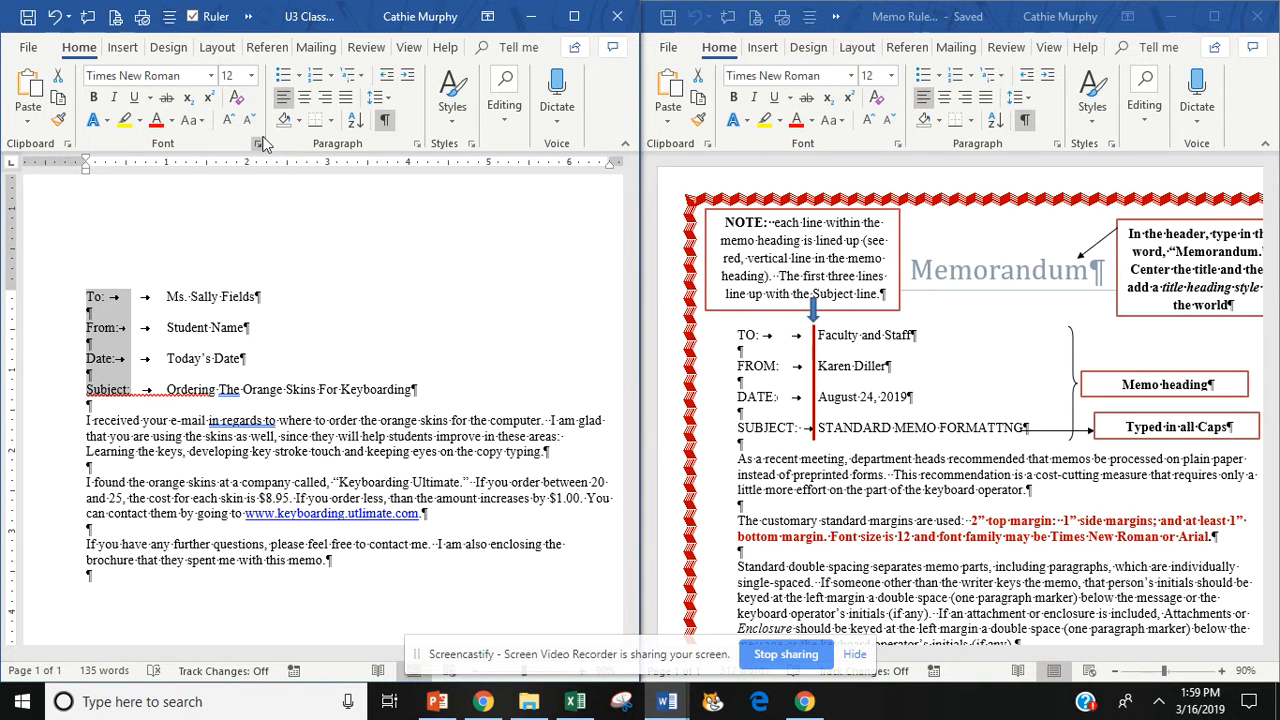
- Make the heading labels UPPERCASE and remove the extra tab on the FROM line
click(200, 124)
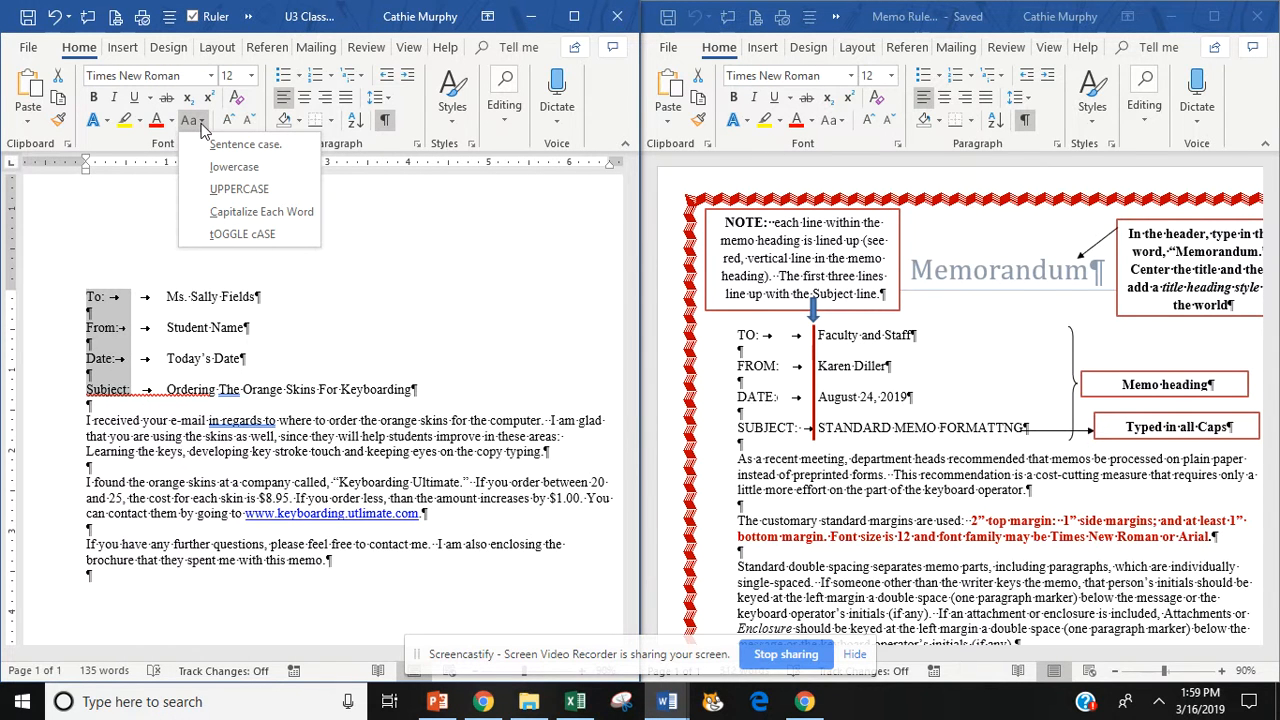
click(230, 190)
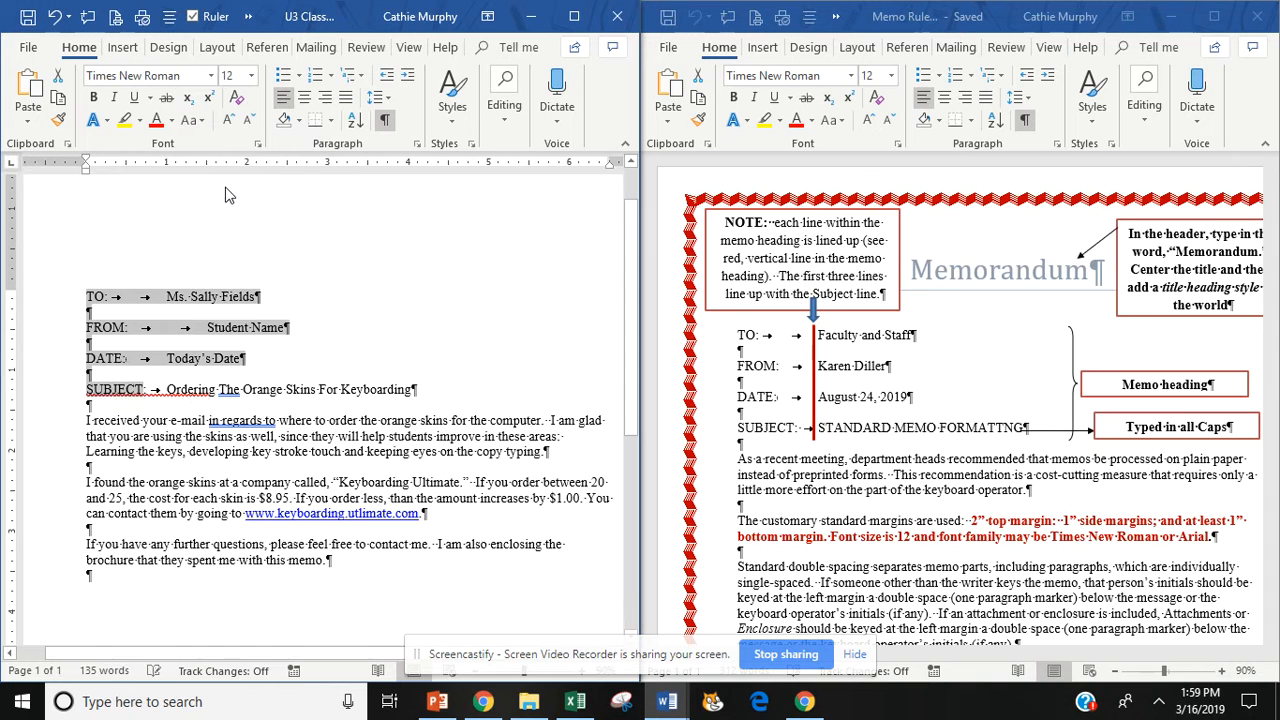
click(215, 358)
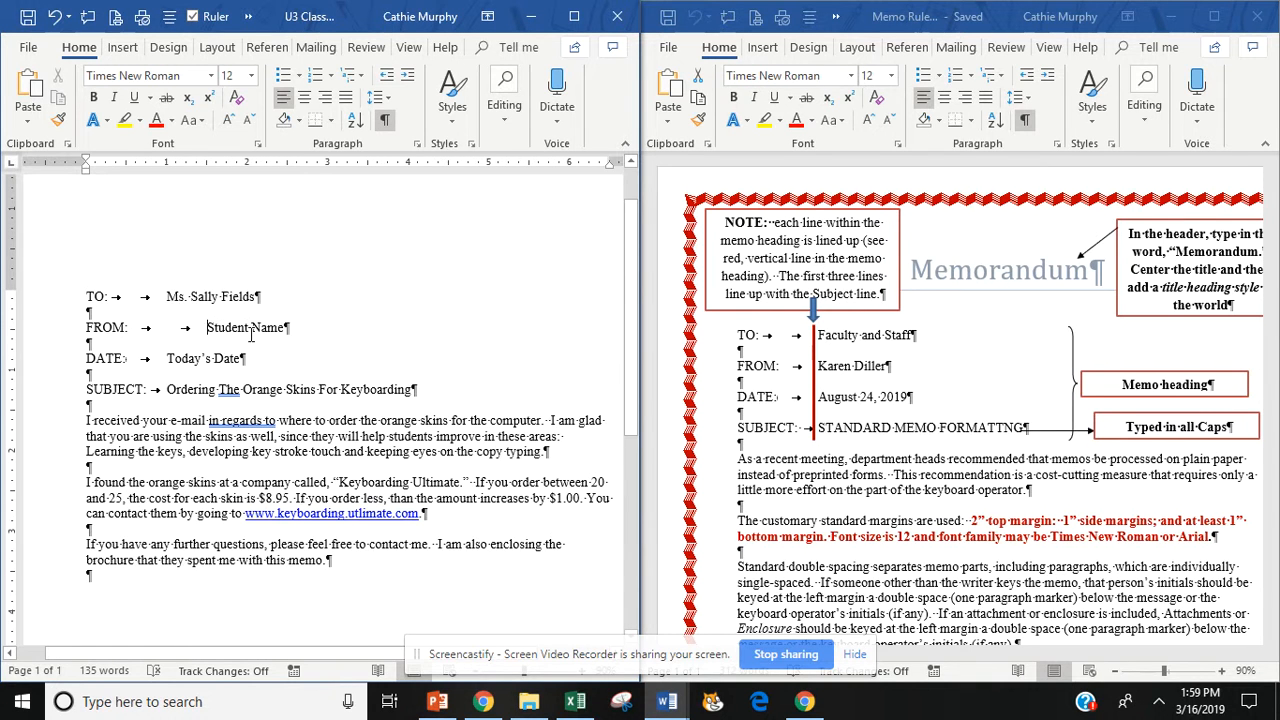
key(BackSpace)
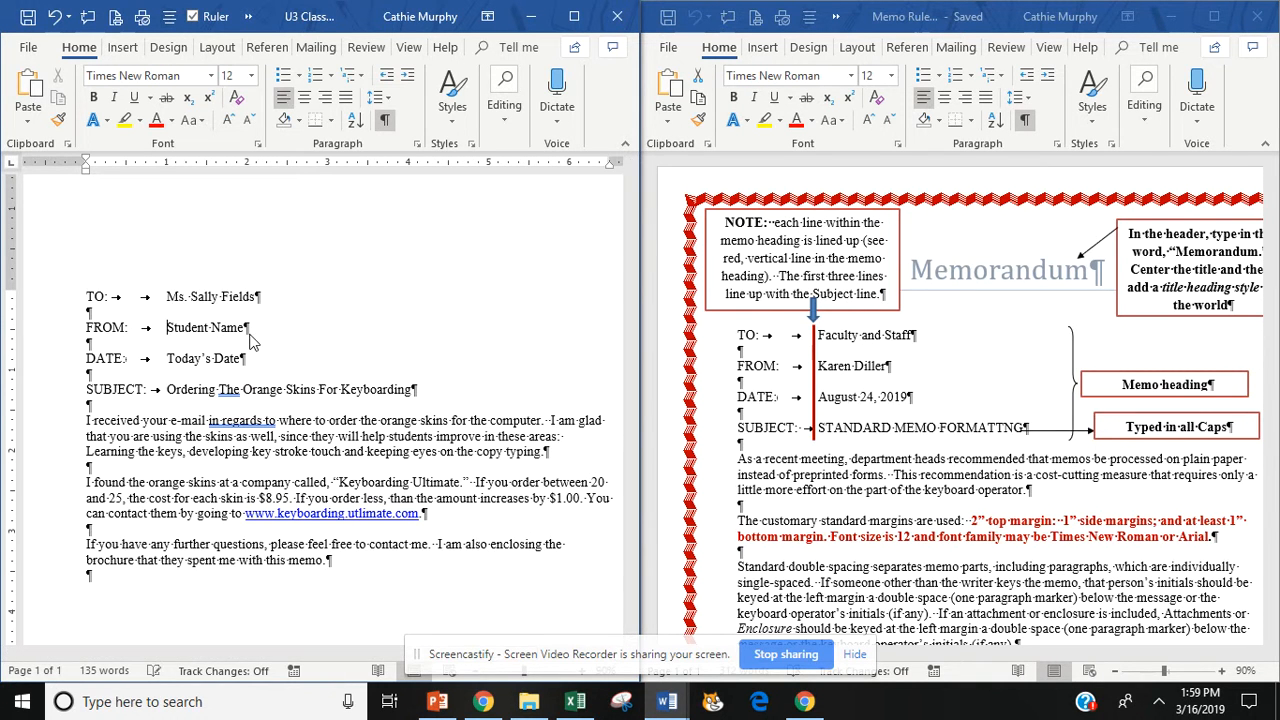
- Change the subject line to all capitals: ORDERING THE ORANGE SKINS FOR KEYBOARDING
triple_click(184, 393)
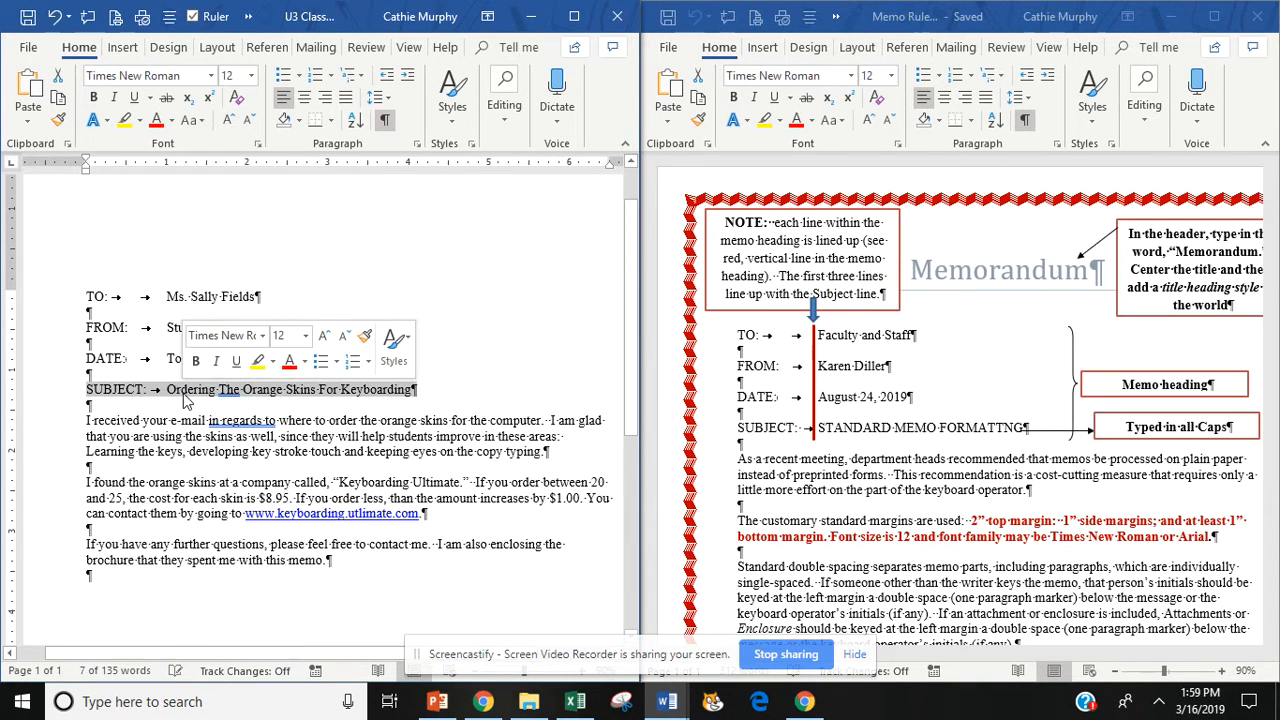
click(198, 121)
click(233, 187)
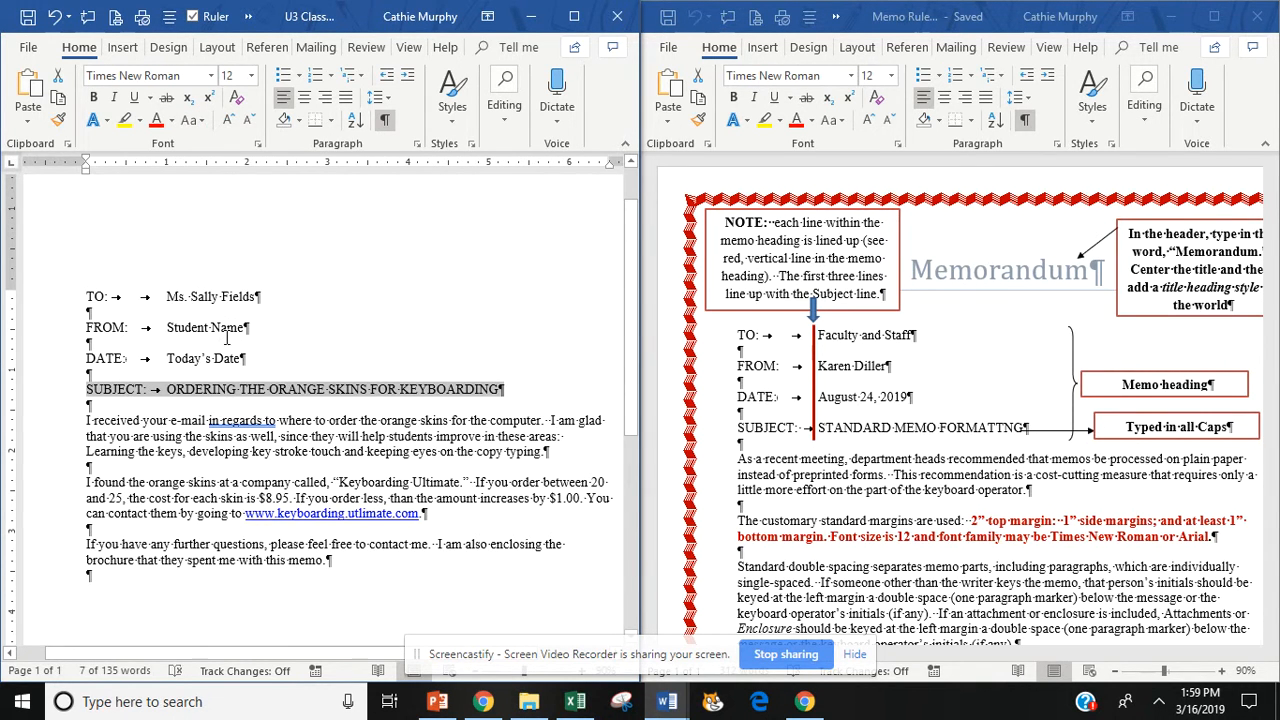
drag(168, 327, 242, 330)
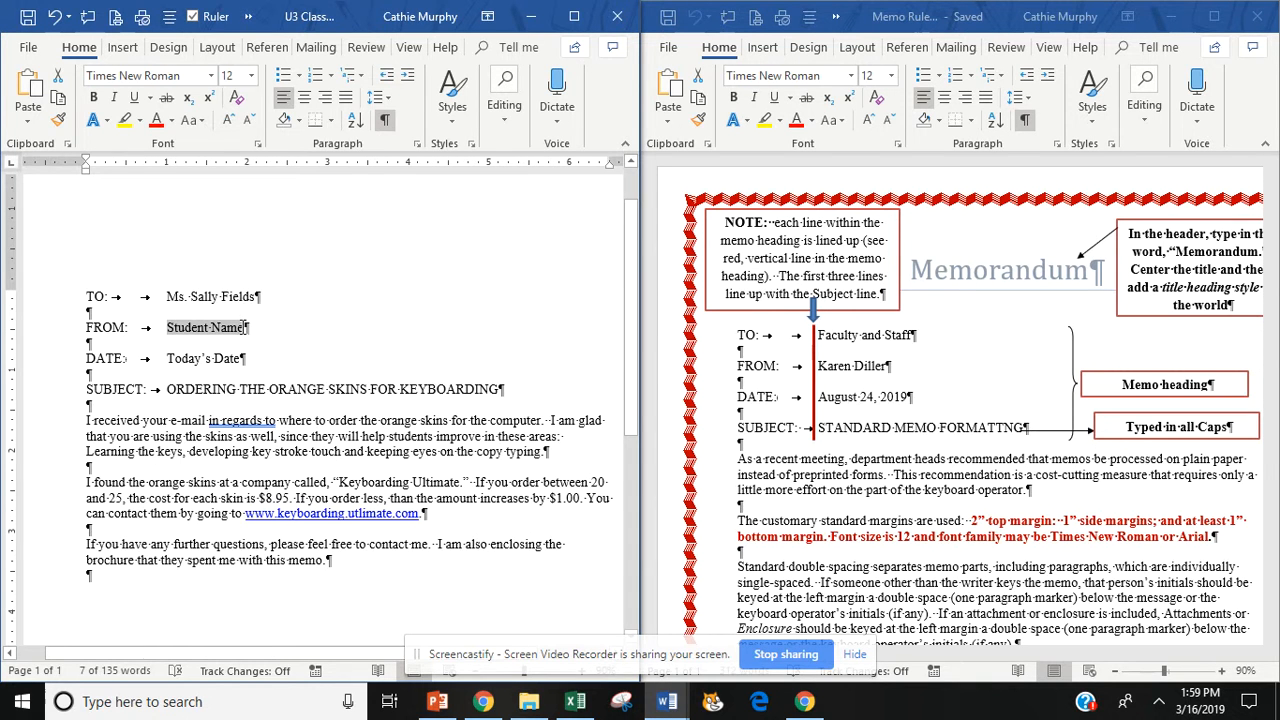
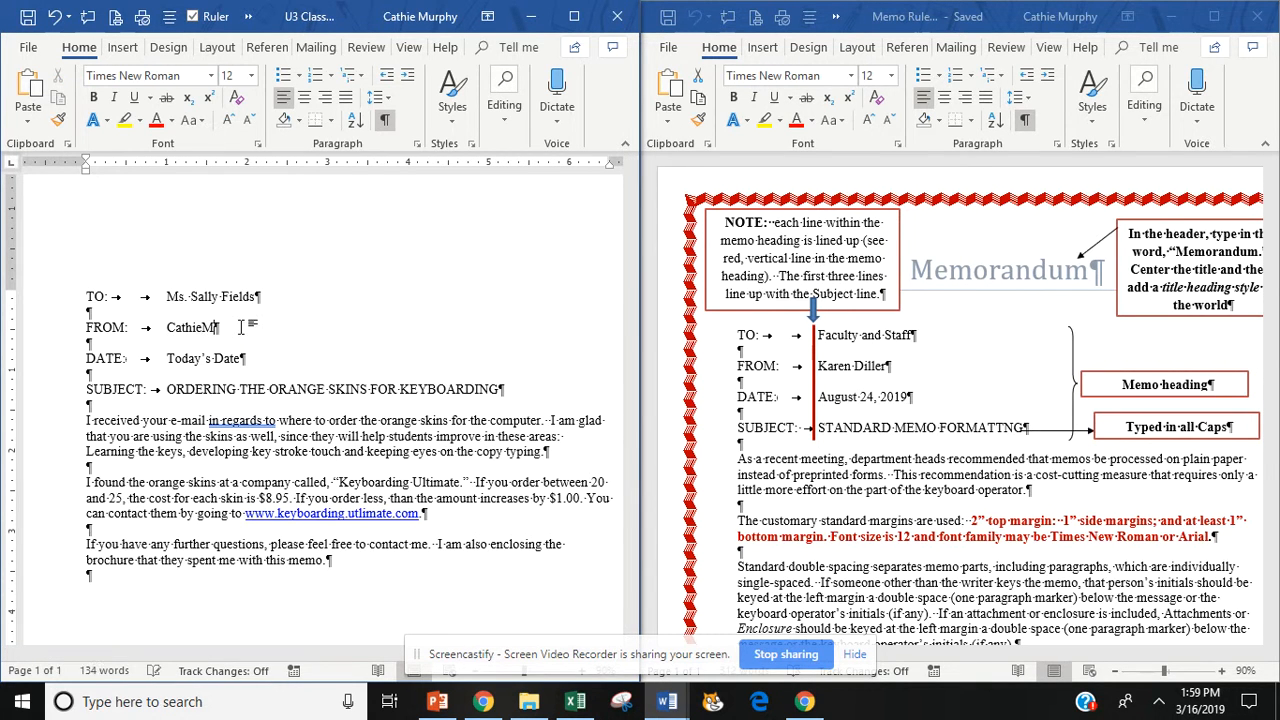
- Type the writer's full name on the From line and March 17, 2019 on the Date line
drag(172, 358, 246, 364)
text(March 17, 2019)
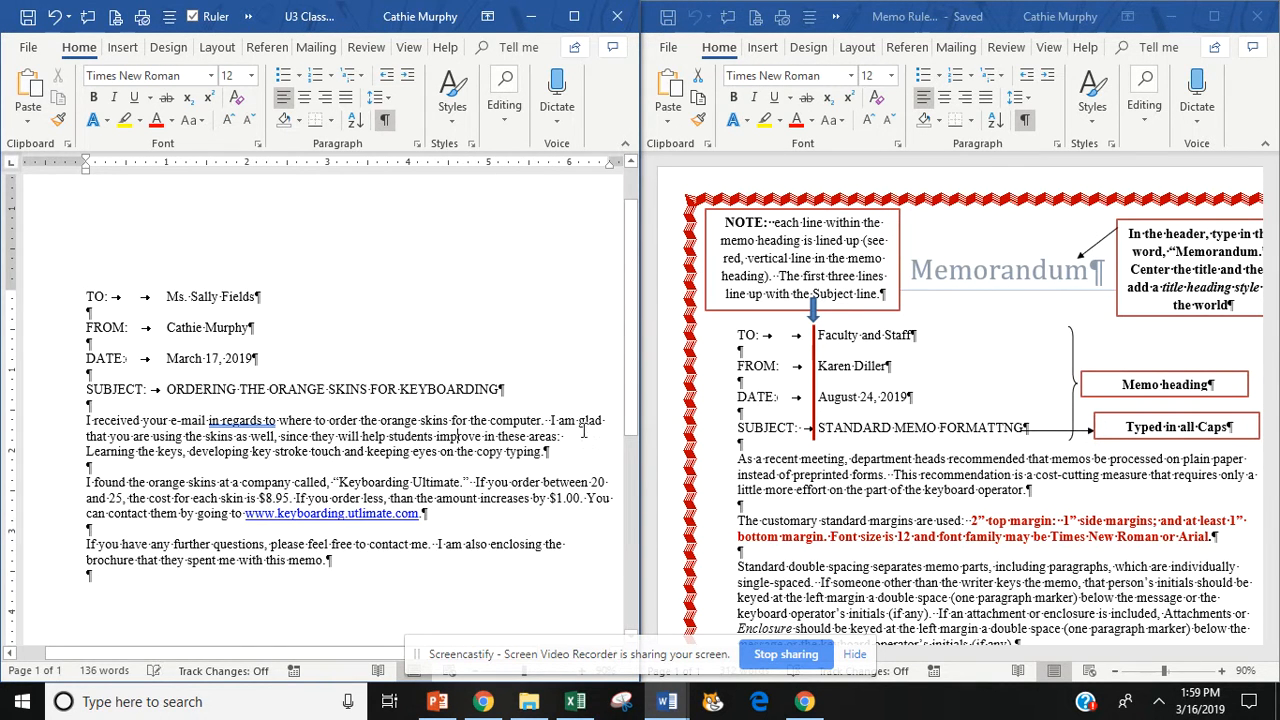
scroll(458, 436, up, 1)
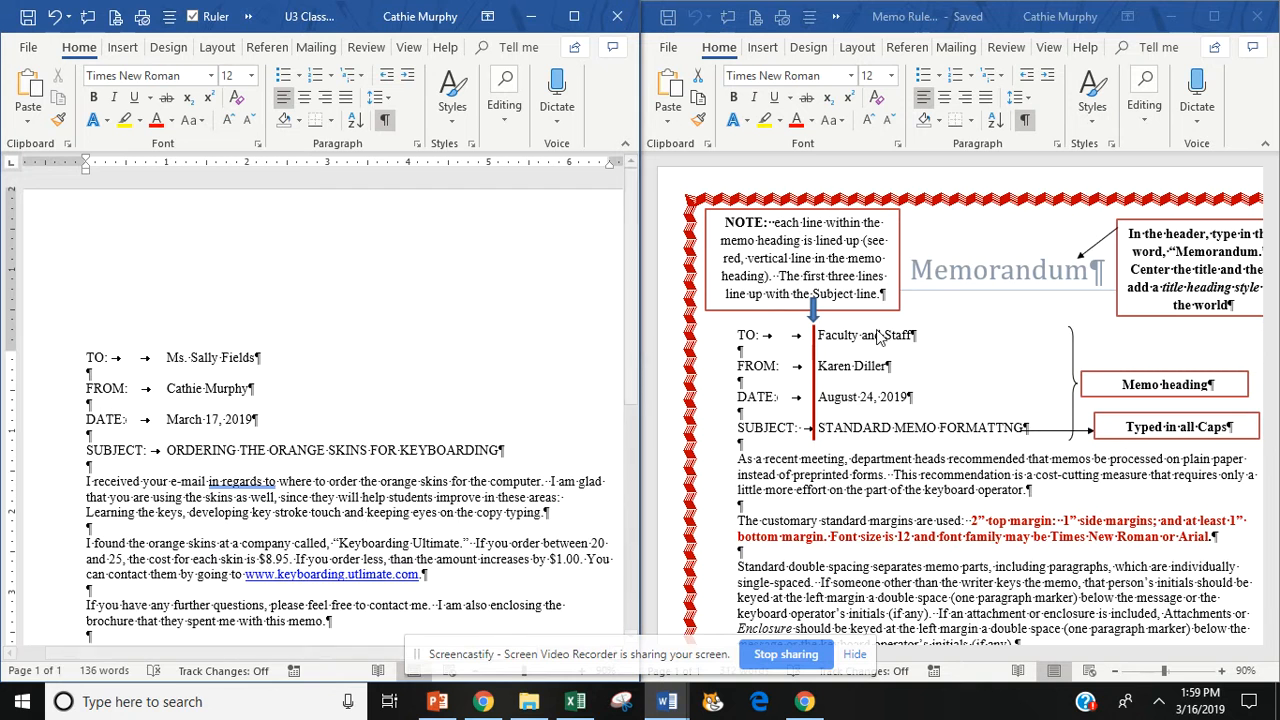
- Type MEMORANDUM into the page header and maximize the Word window
double_click(215, 257)
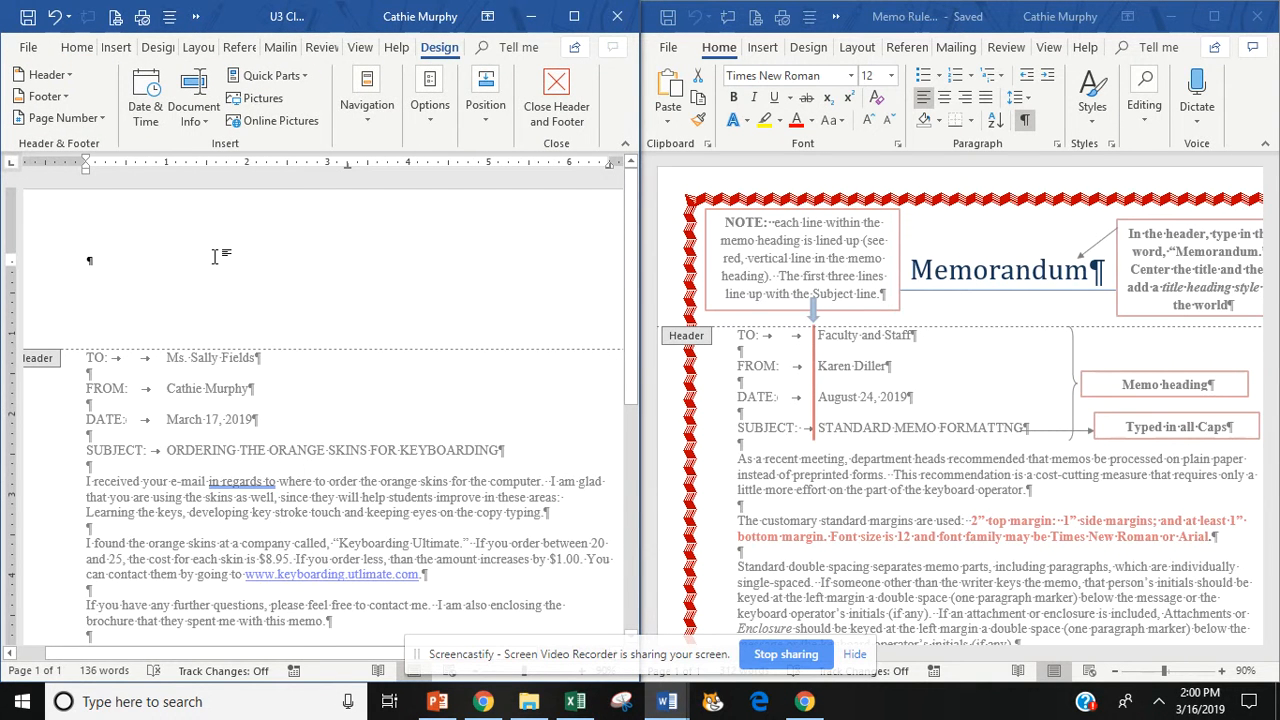
text(MEMORANDUM)
click(77, 49)
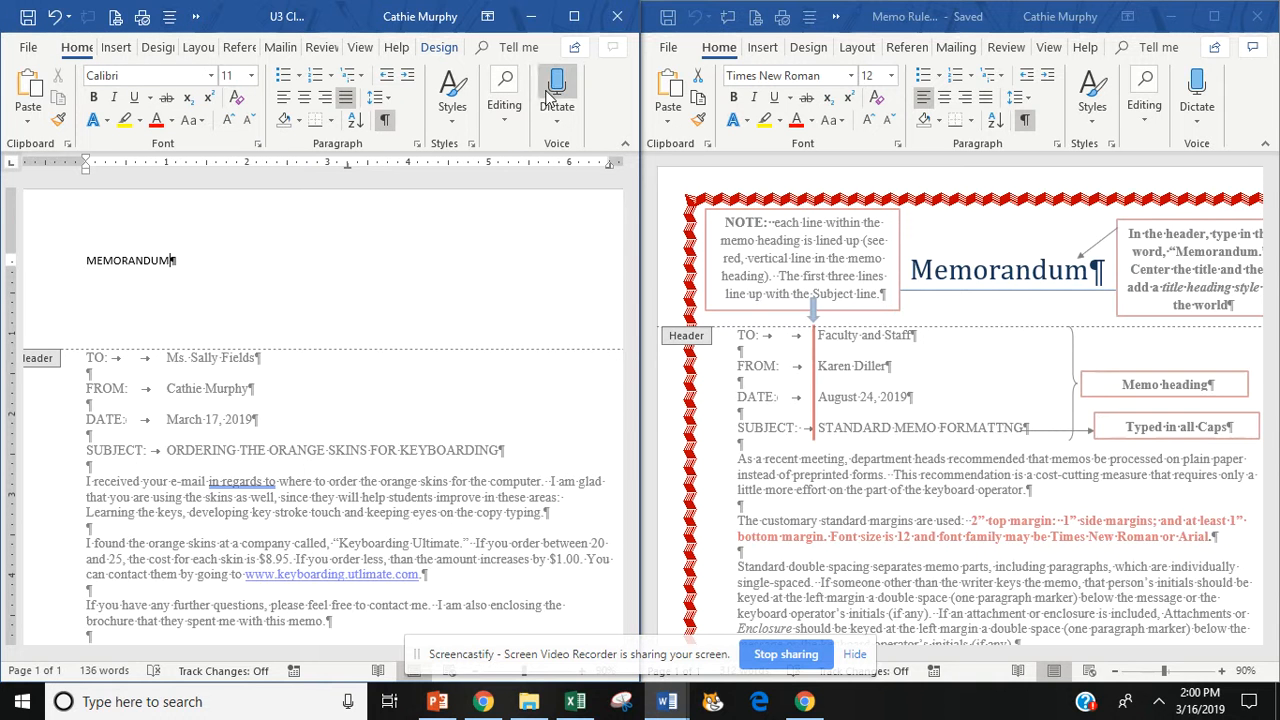
click(576, 17)
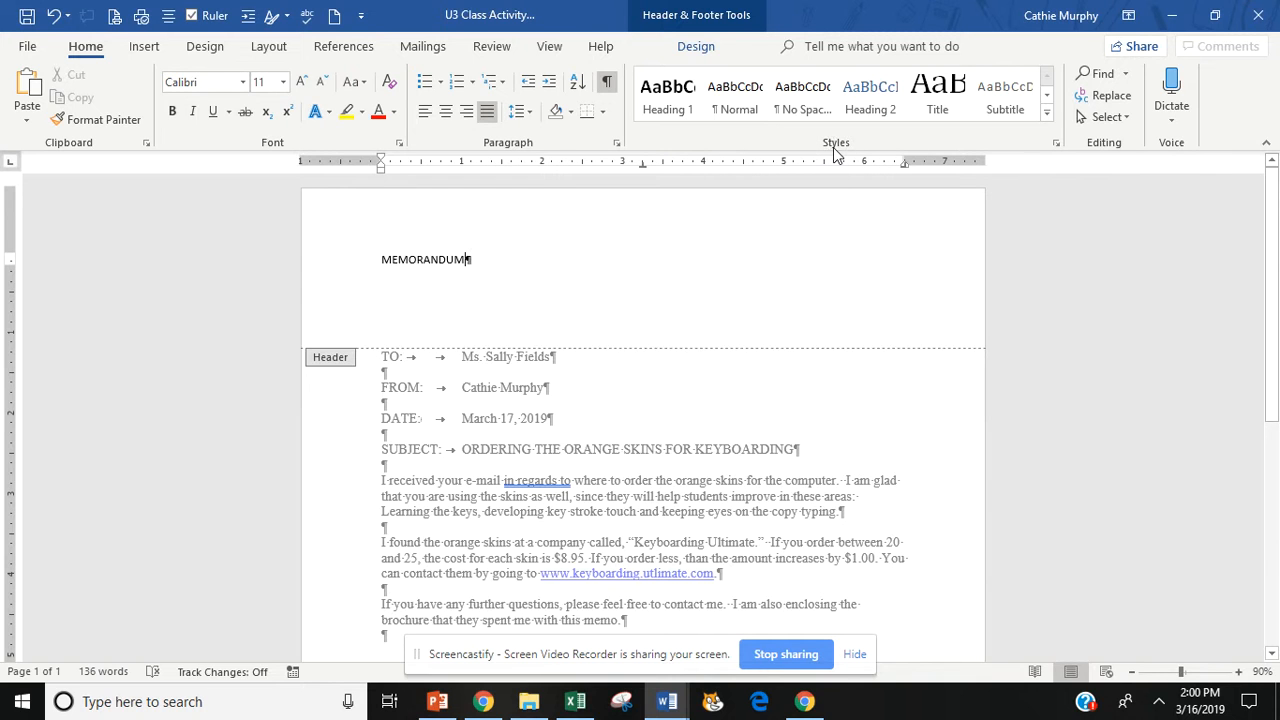
- Apply the Title style to MEMORANDUM, center it, and close the header
triple_click(432, 259)
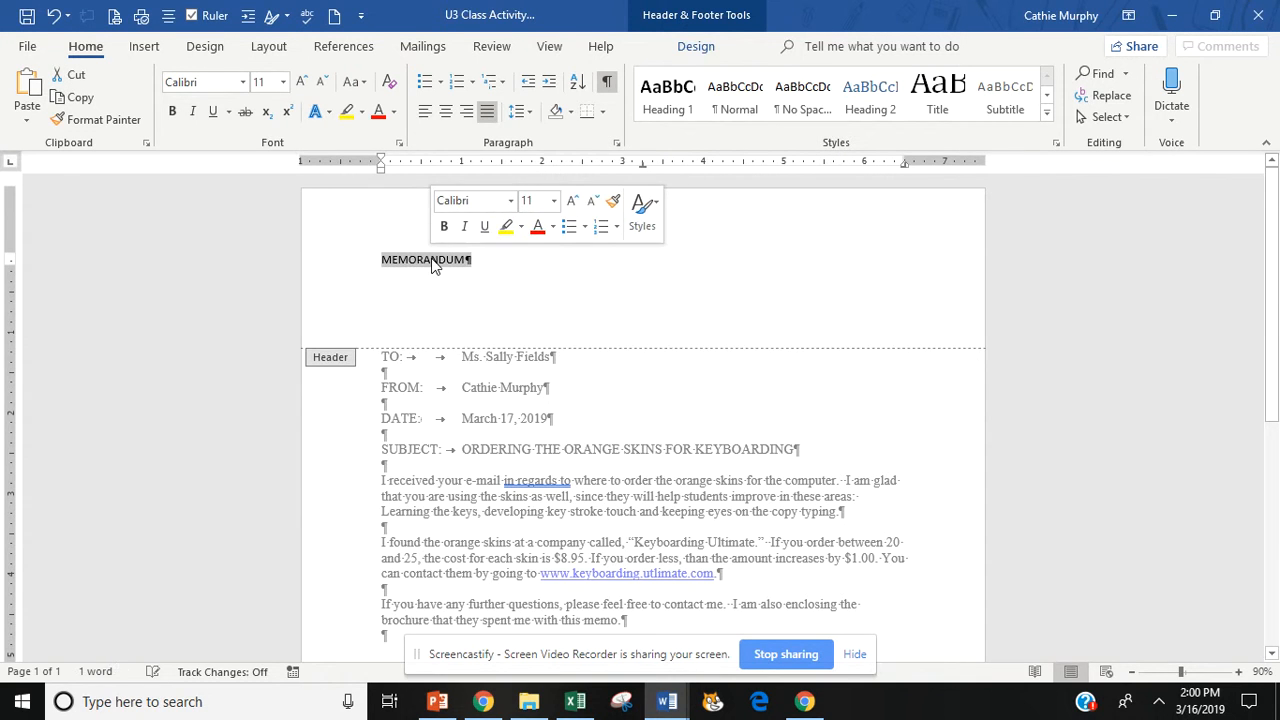
click(1047, 112)
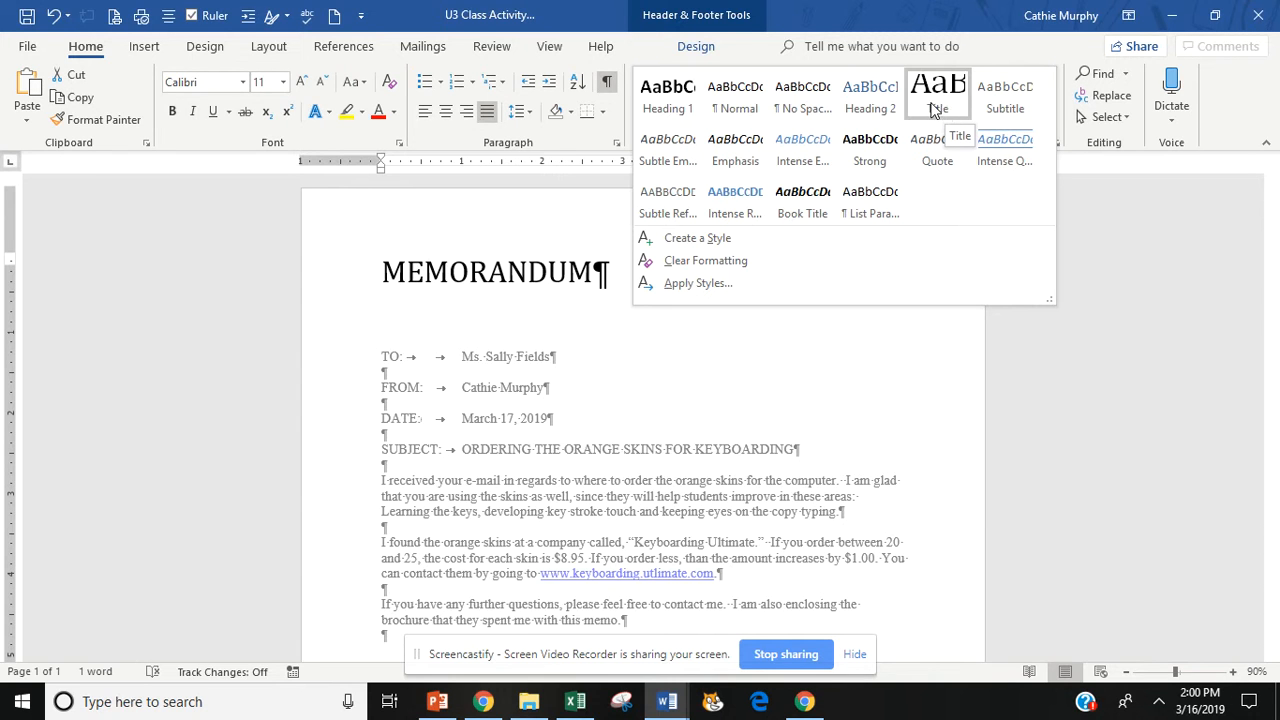
click(680, 286)
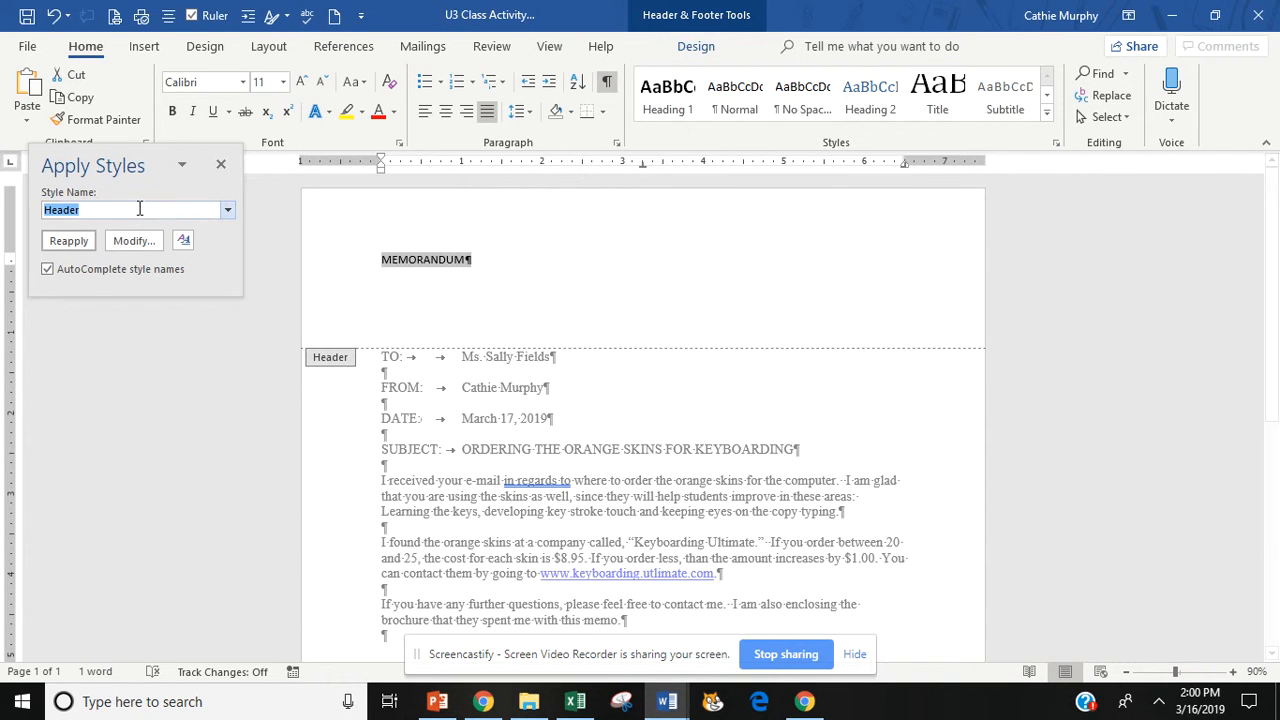
text(Title)
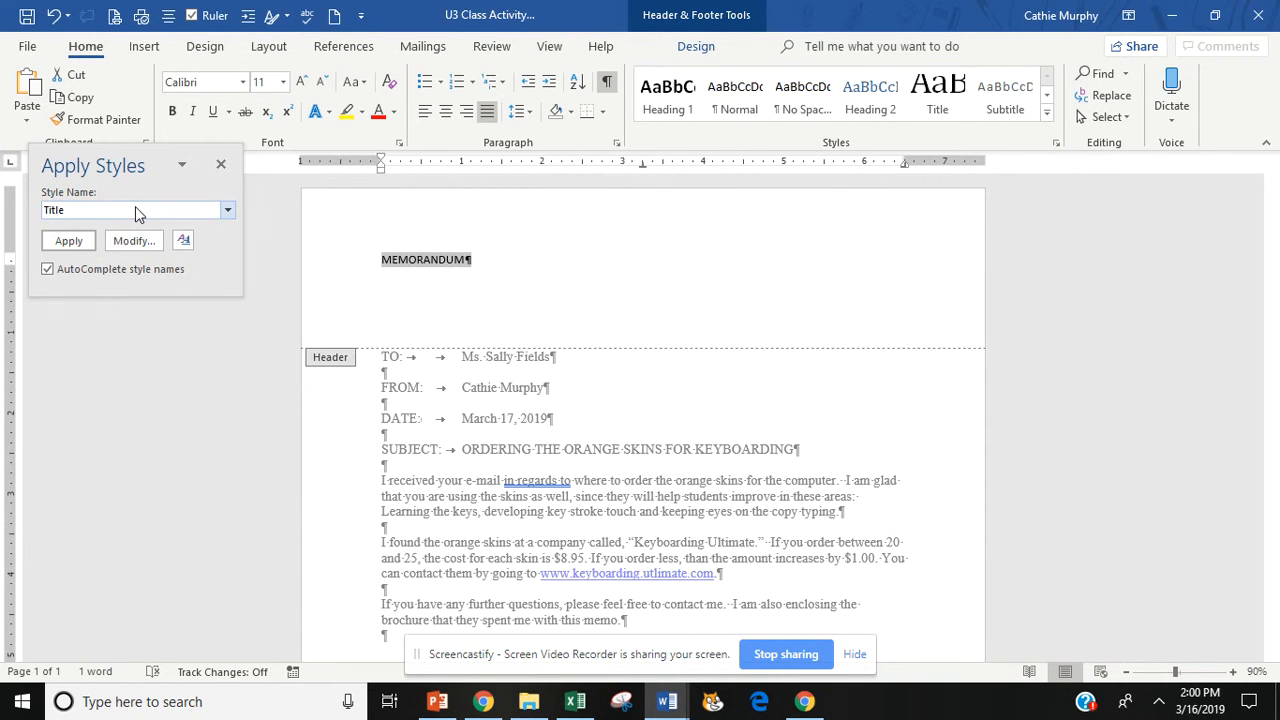
click(69, 243)
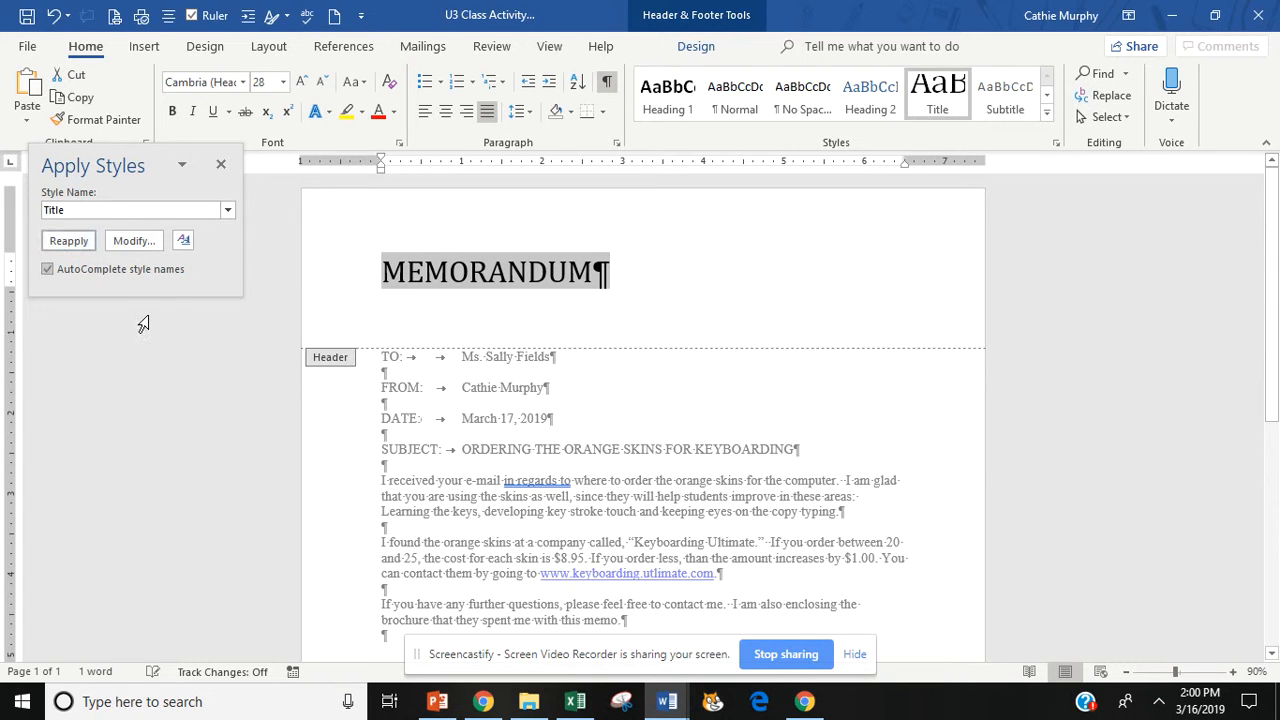
click(221, 164)
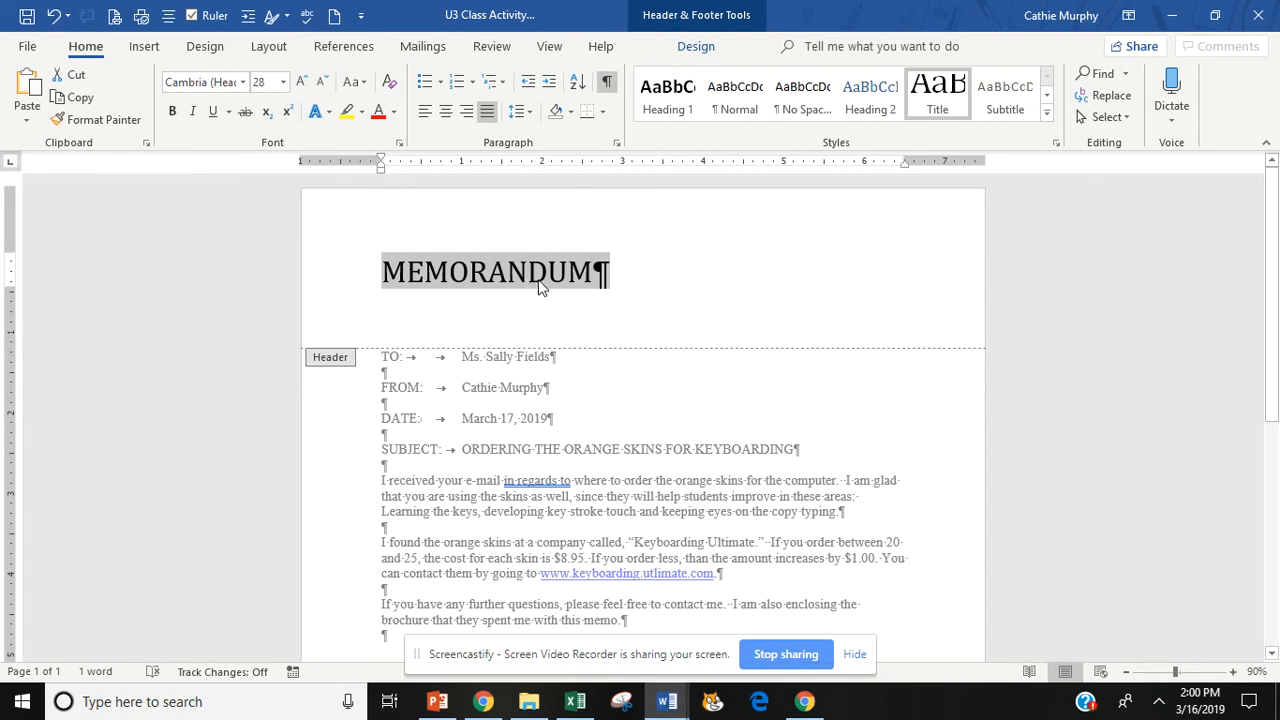
click(446, 112)
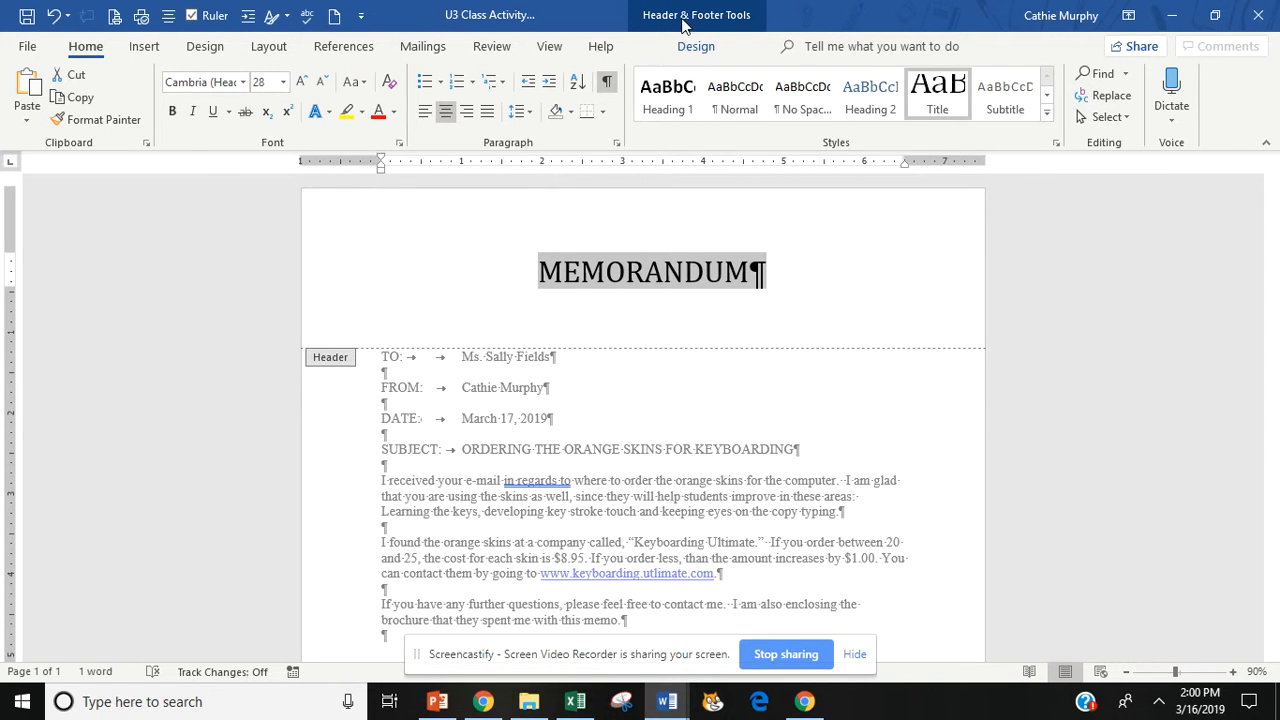
click(698, 45)
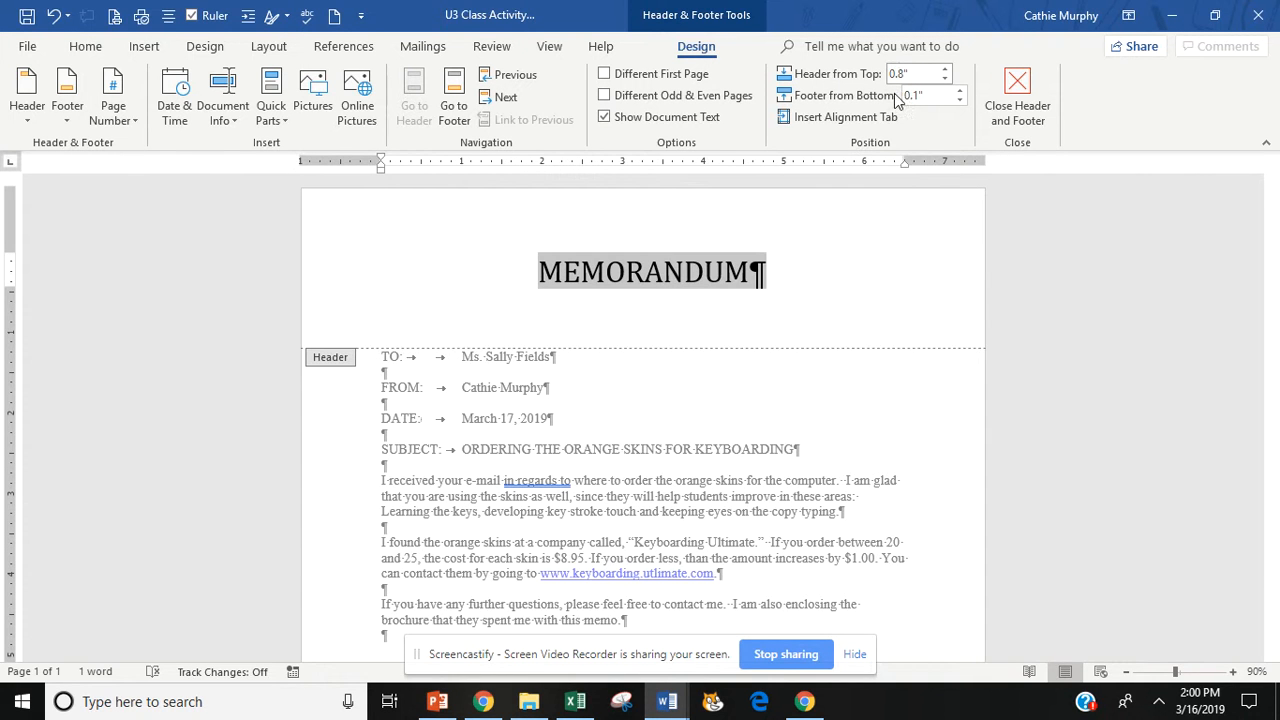
double_click(683, 404)
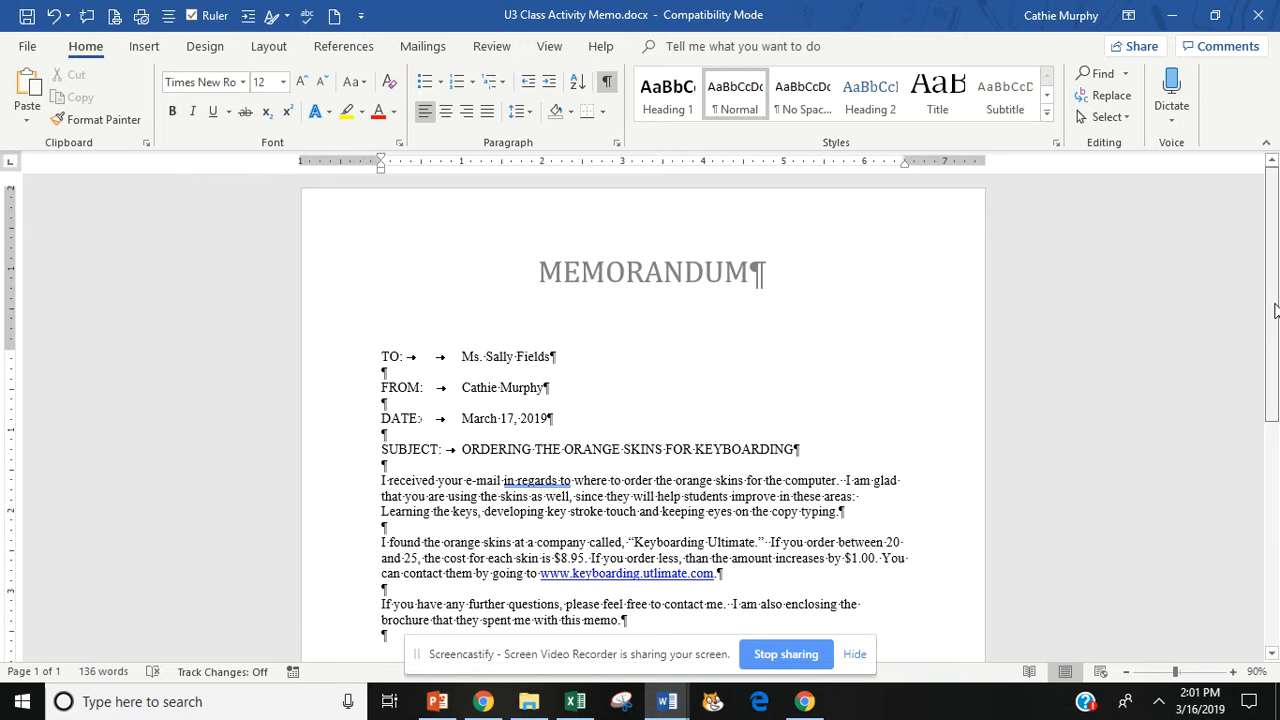
- Reopen and close the header, then select and deselect the TO–SUBJECT heading lines
double_click(648, 265)
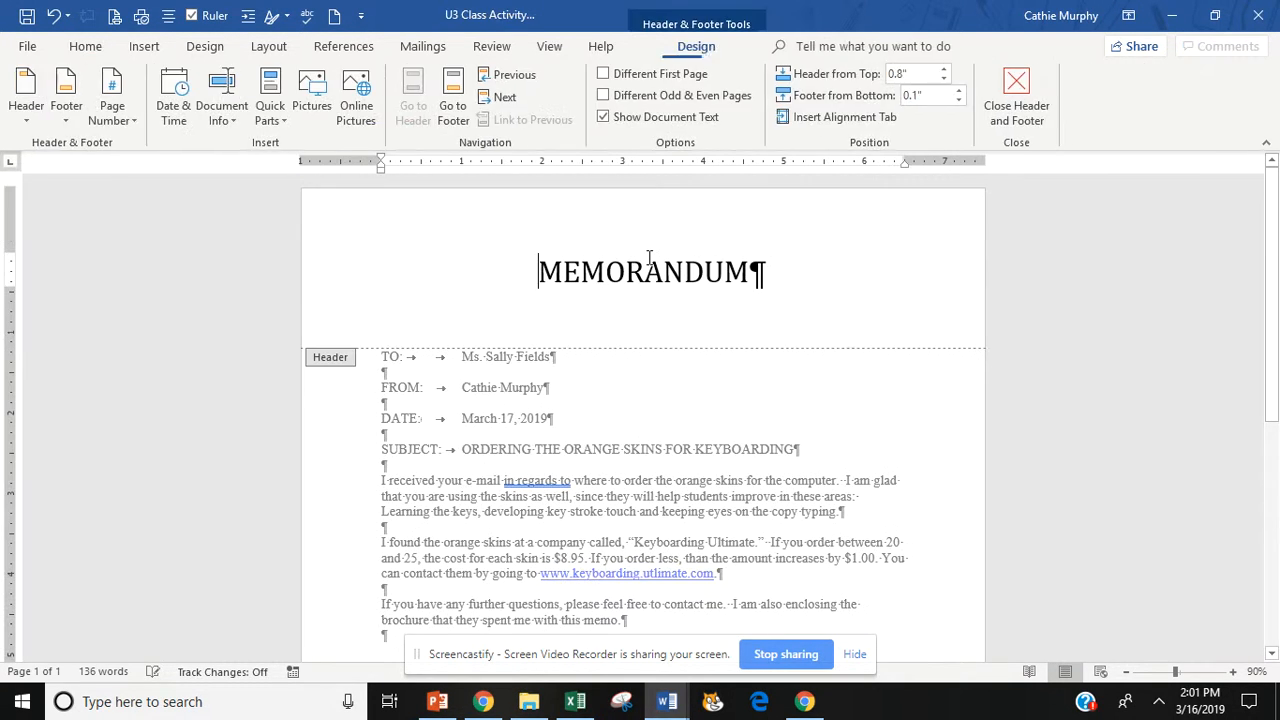
double_click(643, 456)
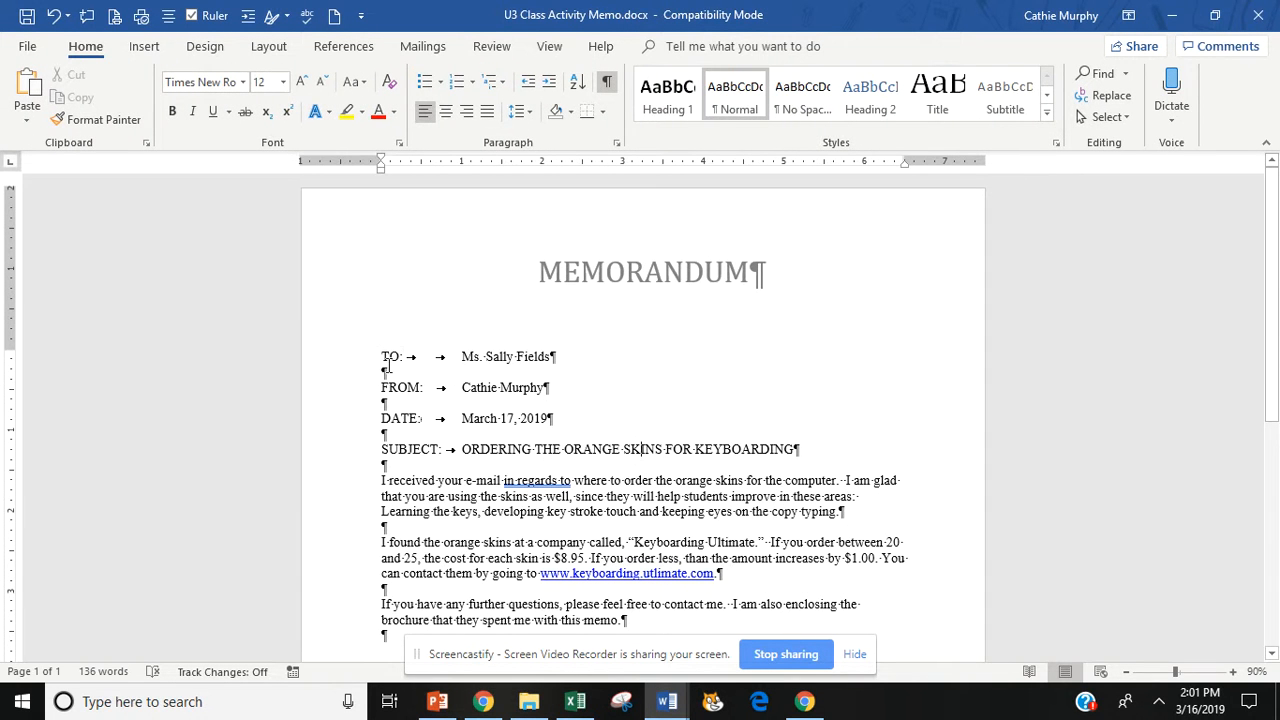
drag(383, 356, 828, 447)
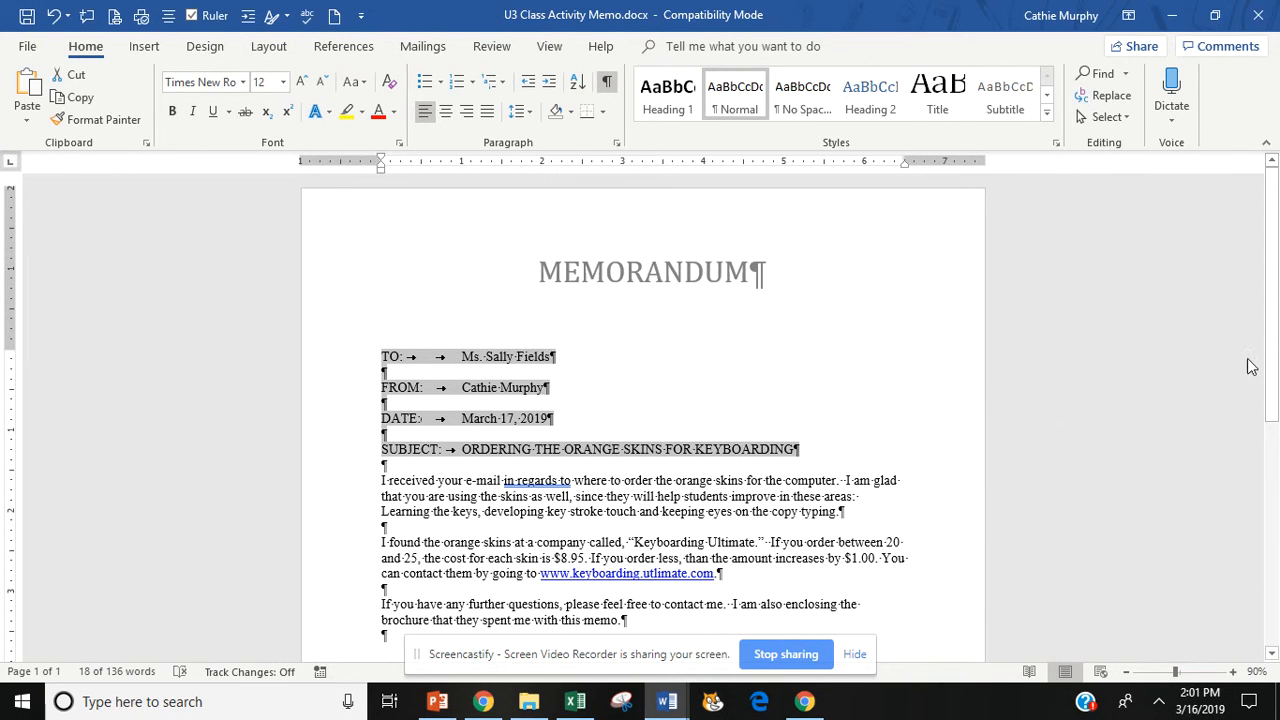
scroll(1275, 374, down, 3)
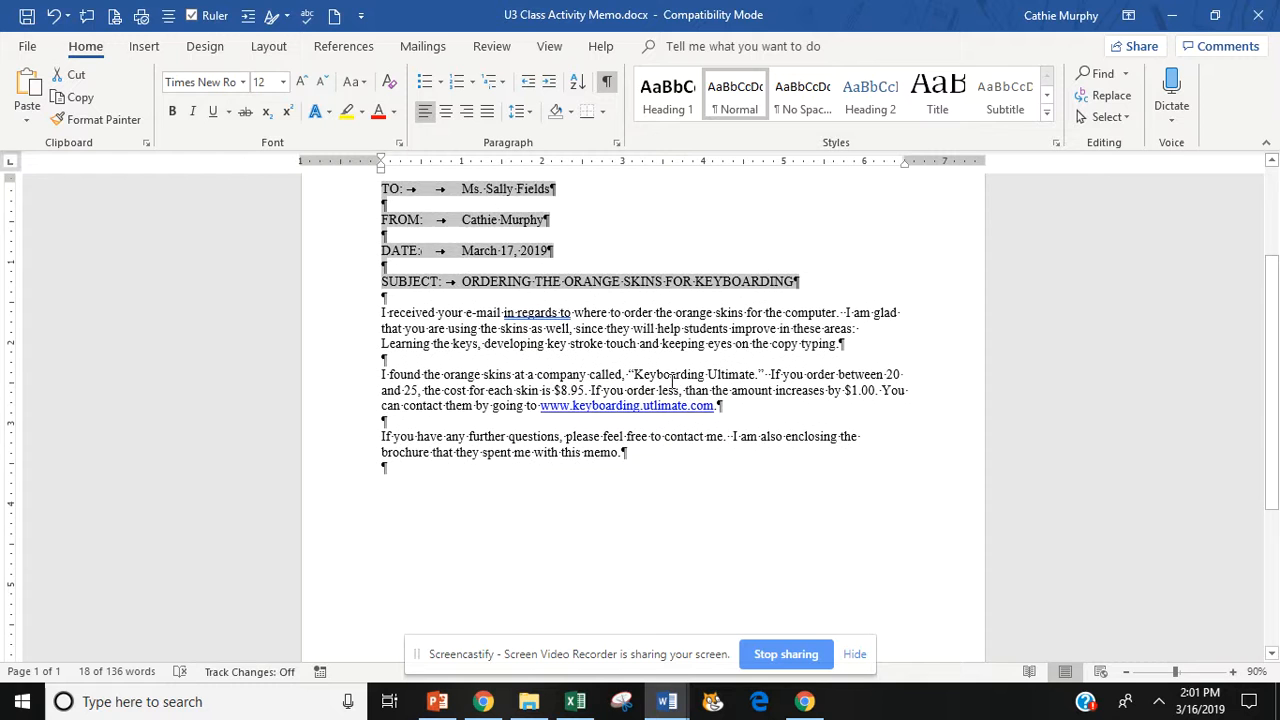
click(539, 356)
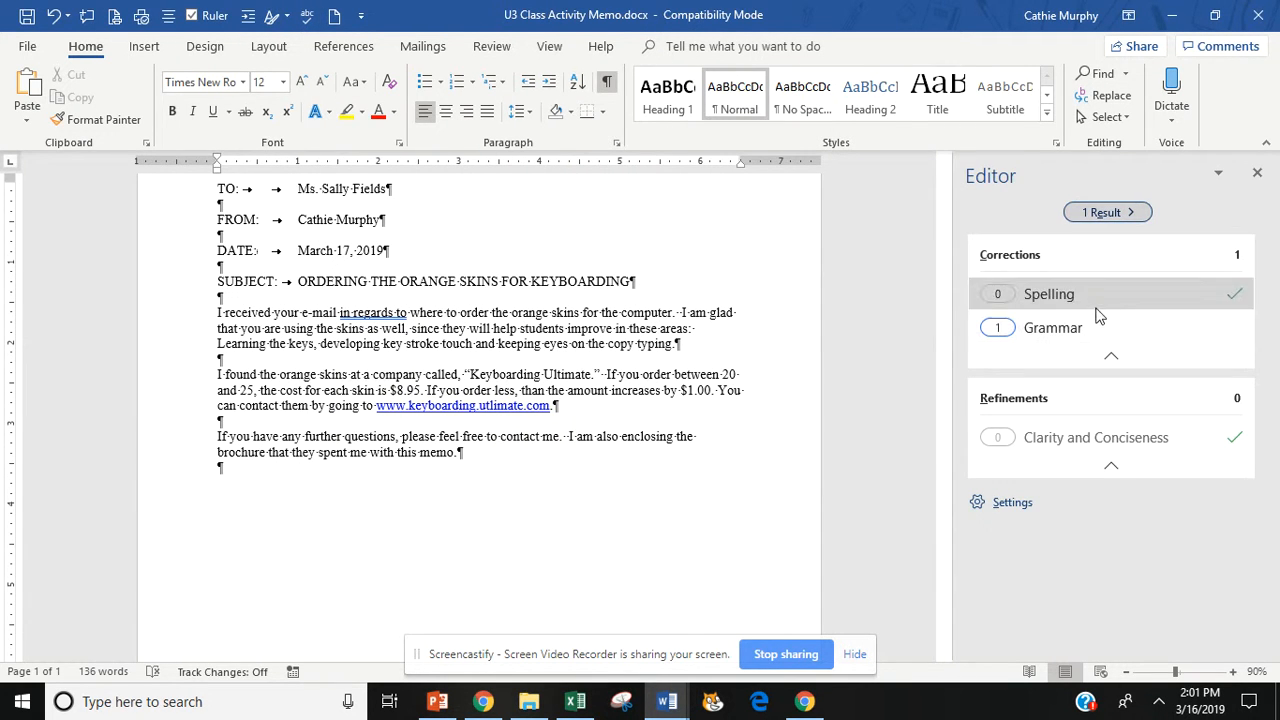
- Replace 'in regards to' with 'in regard to' and dismiss the readability and completion messages
click(1110, 213)
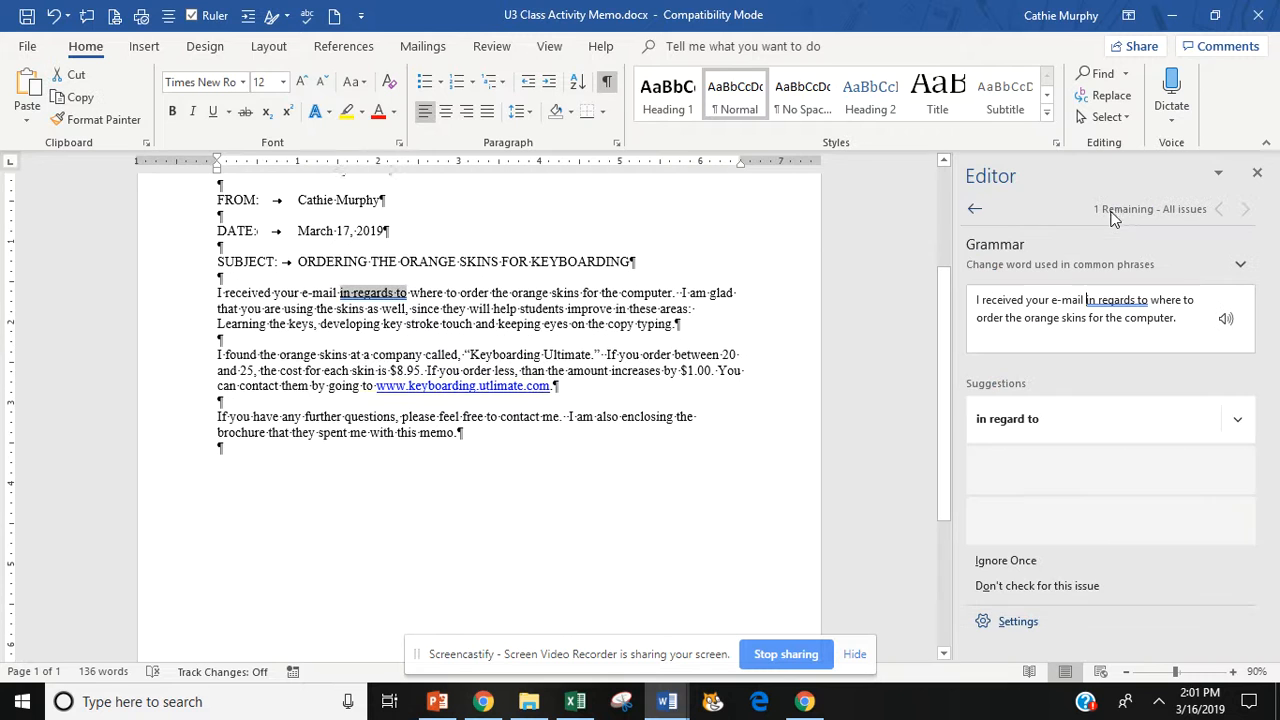
click(1005, 421)
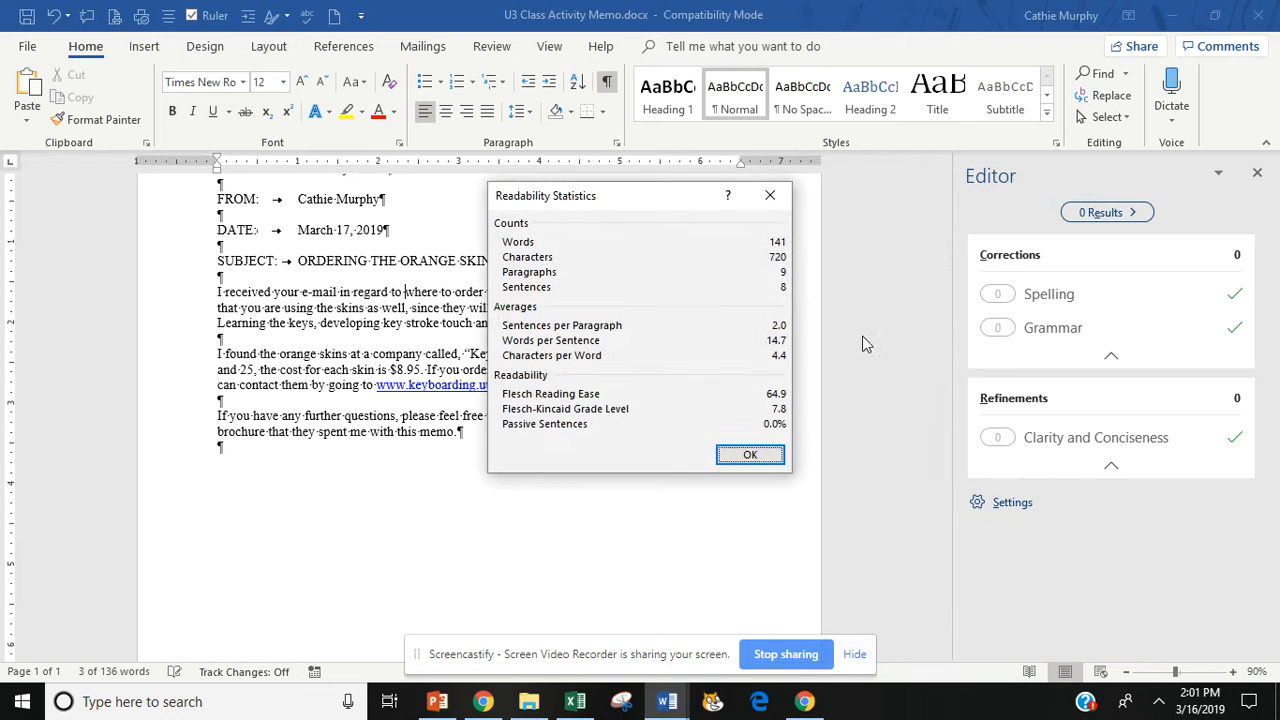
click(752, 454)
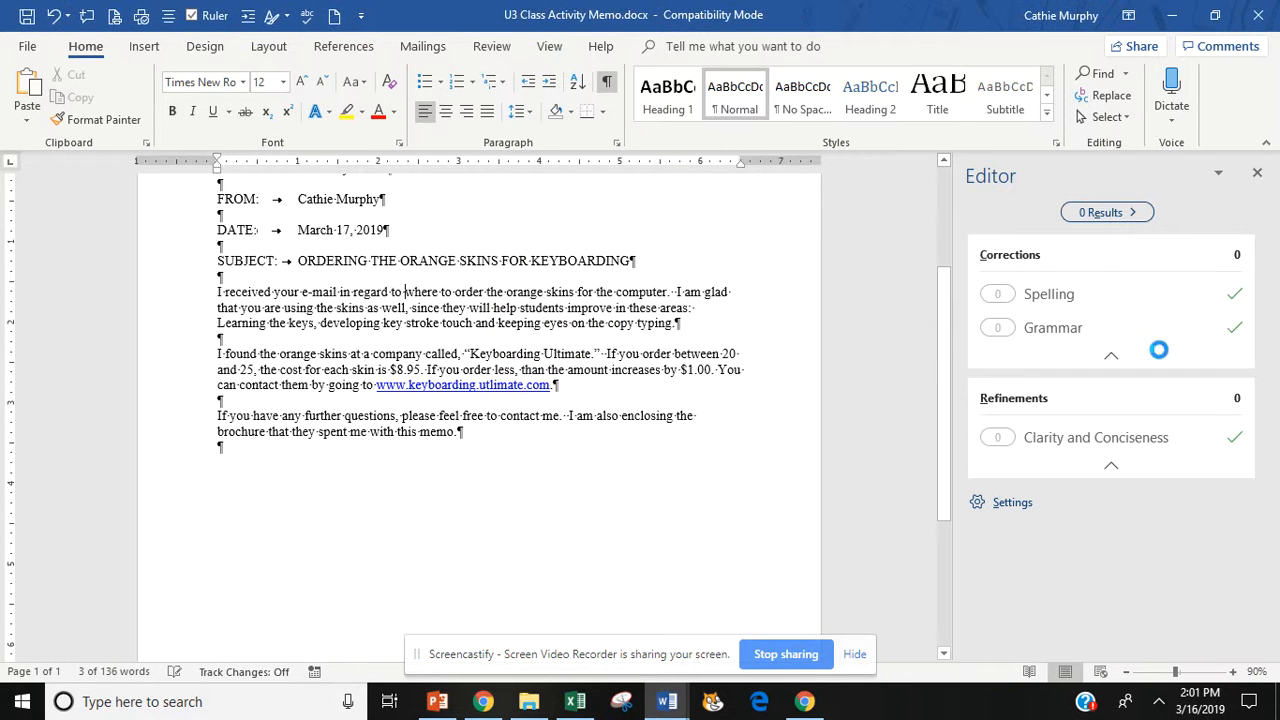
click(650, 403)
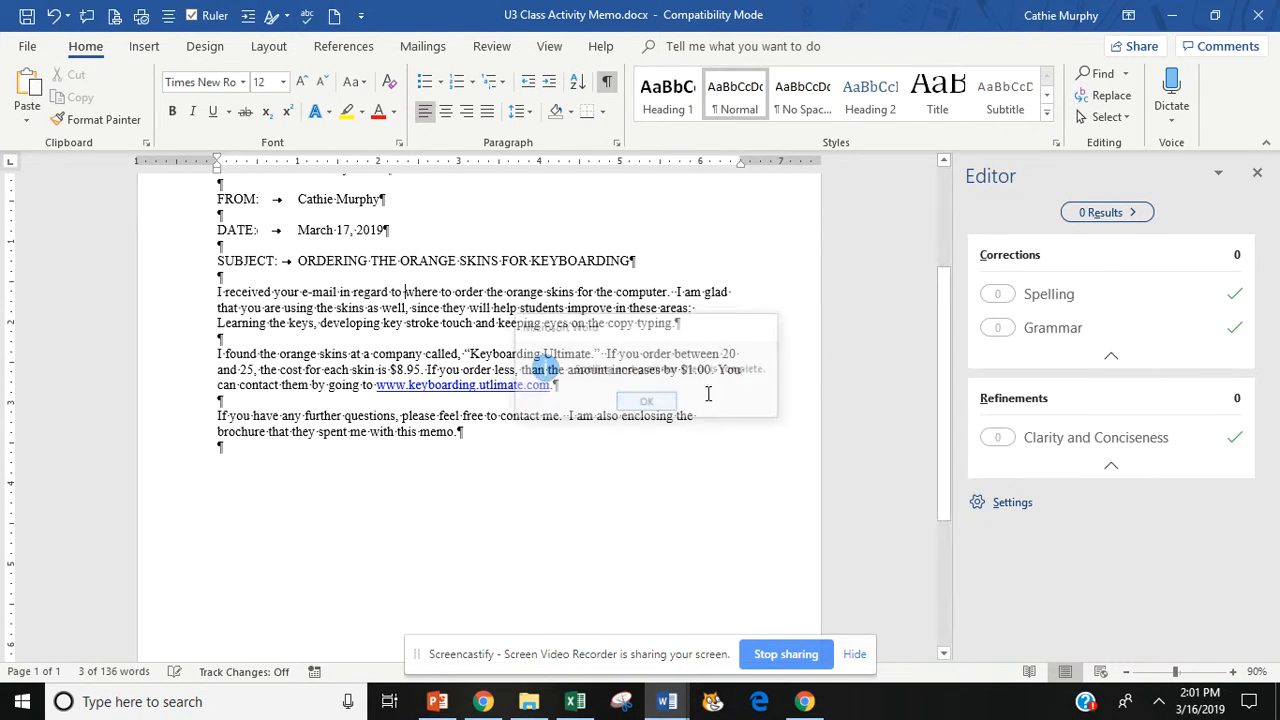
click(1257, 172)
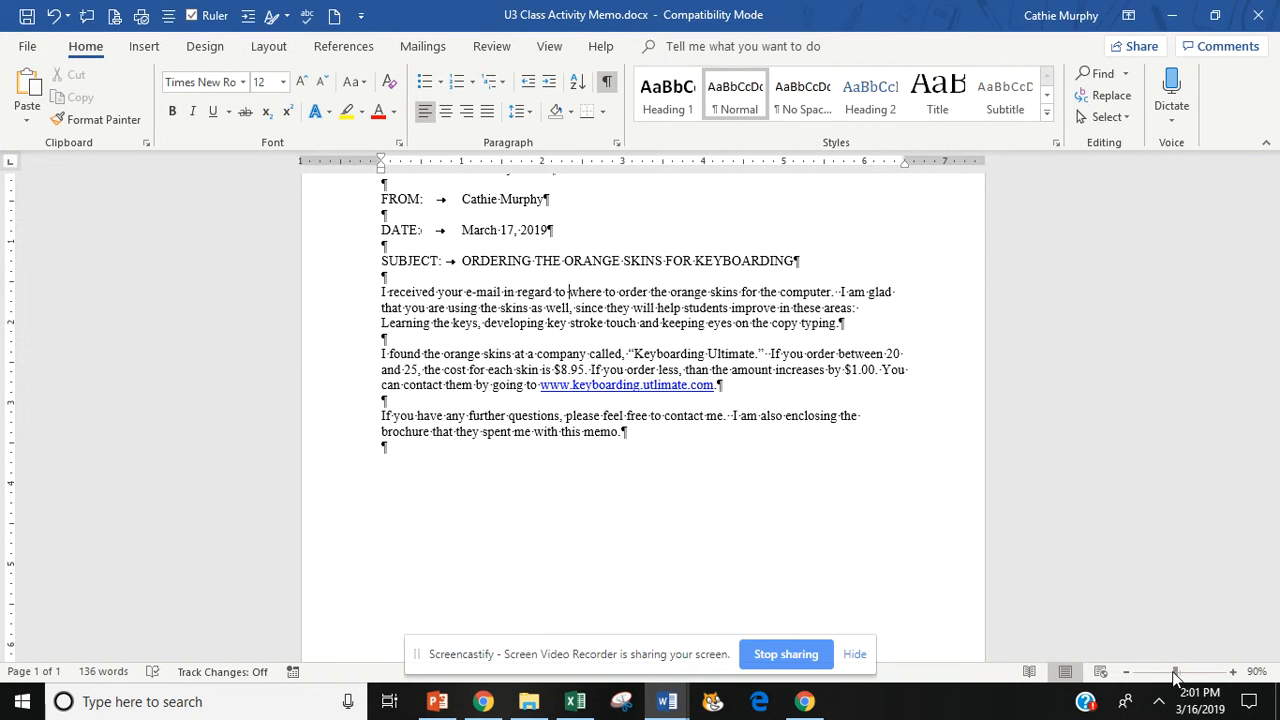
- Zoom to 82% and type lowercase initials on a new line below the last paragraph
drag(1175, 672, 1170, 672)
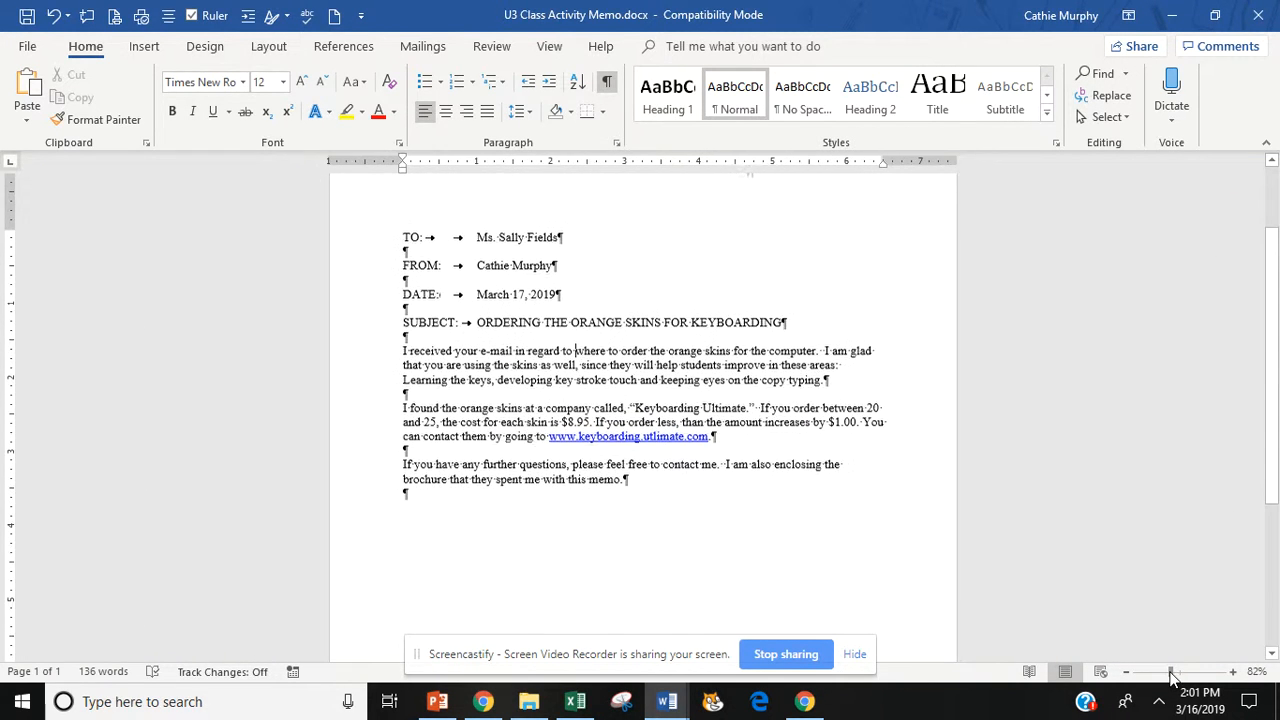
drag(1268, 470, 1268, 408)
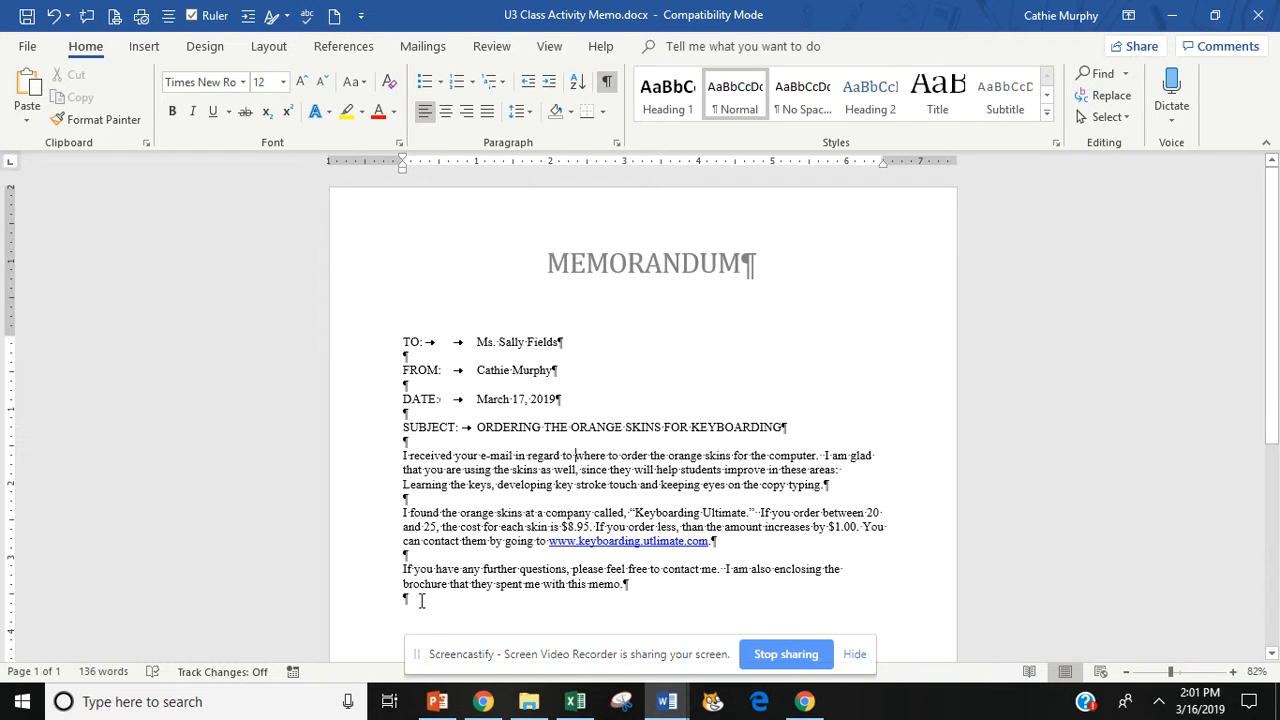
click(421, 600)
key(Return)
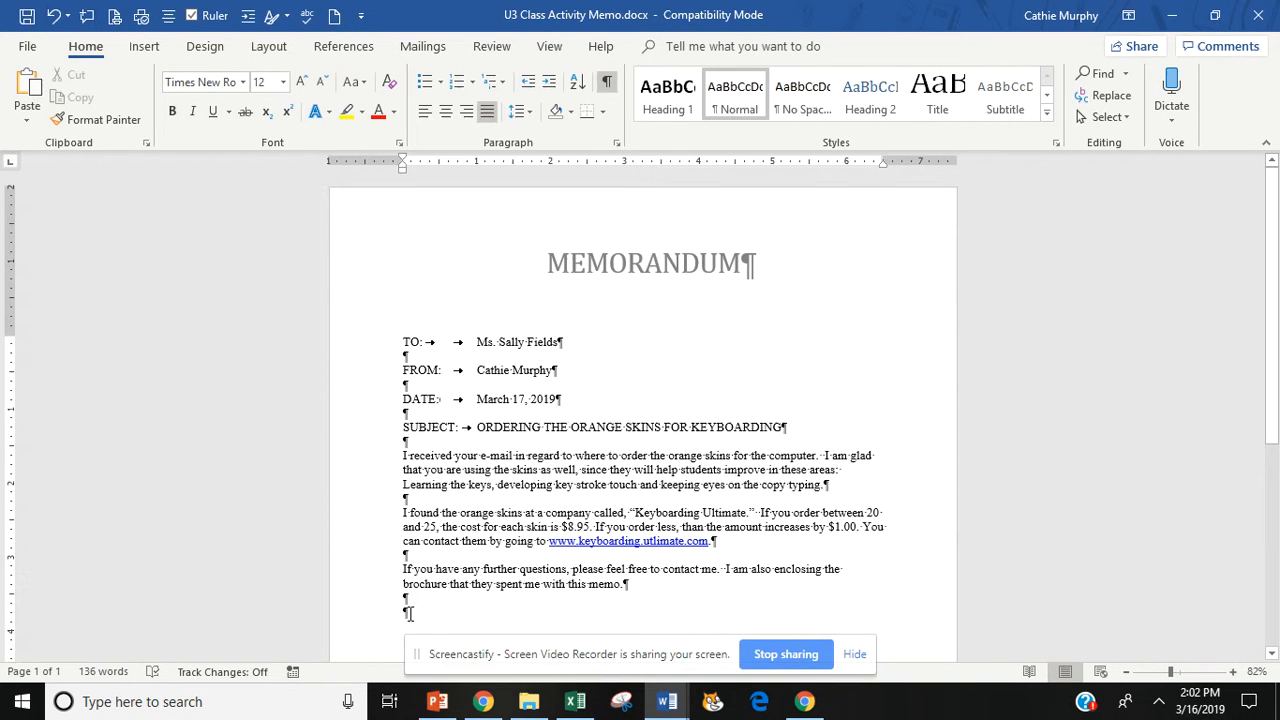
text(s)
- Select and deselect the typed initials to check them at the memo's end
double_click(408, 612)
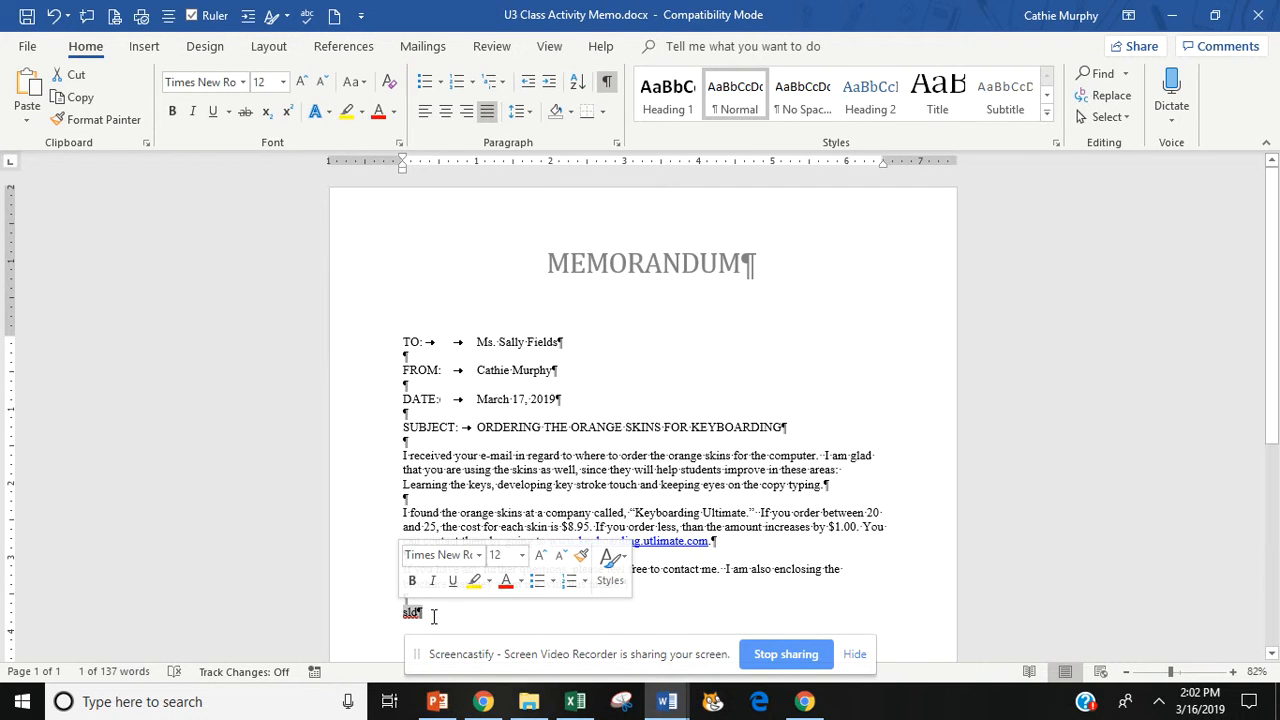
click(434, 616)
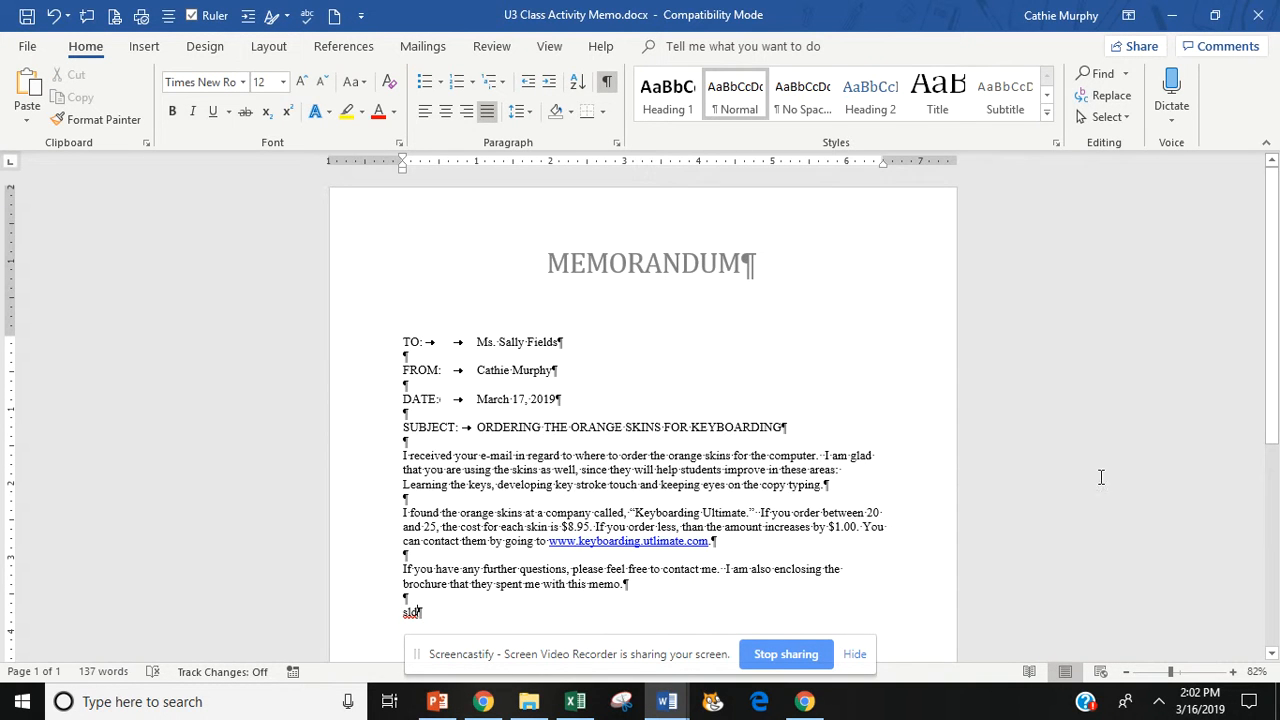
scroll(1275, 410, down, 1)
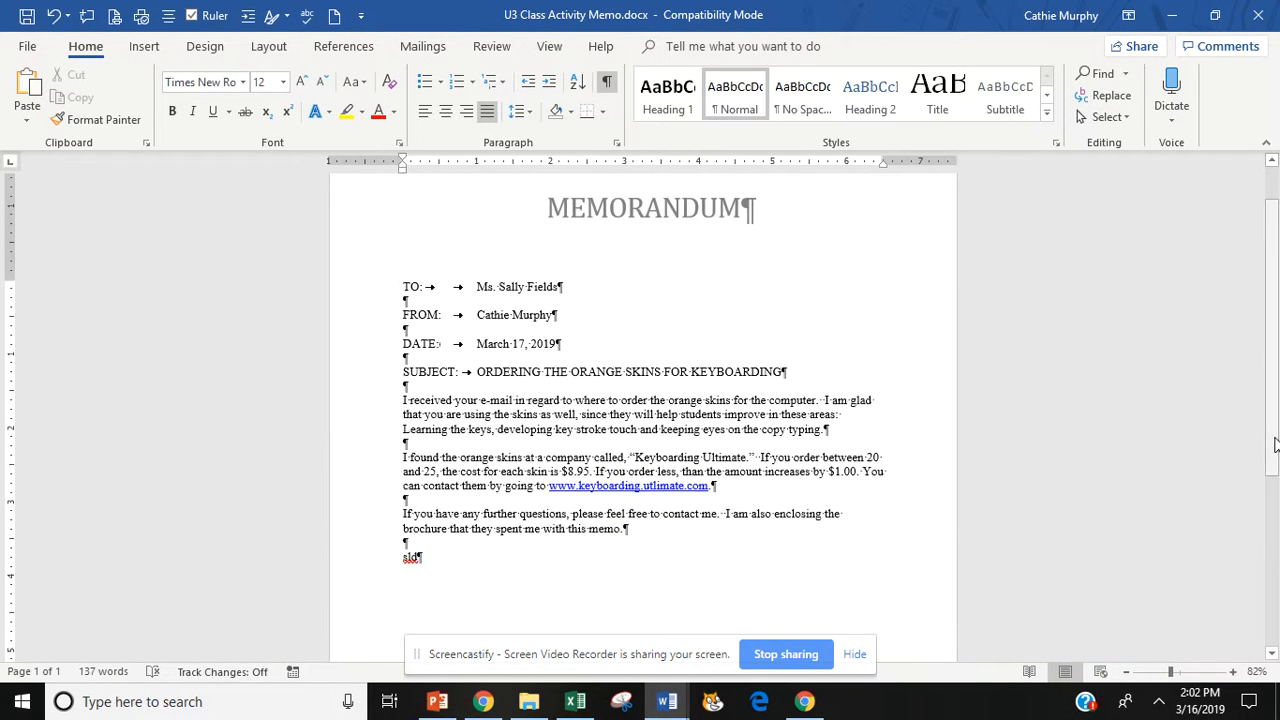
double_click(412, 557)
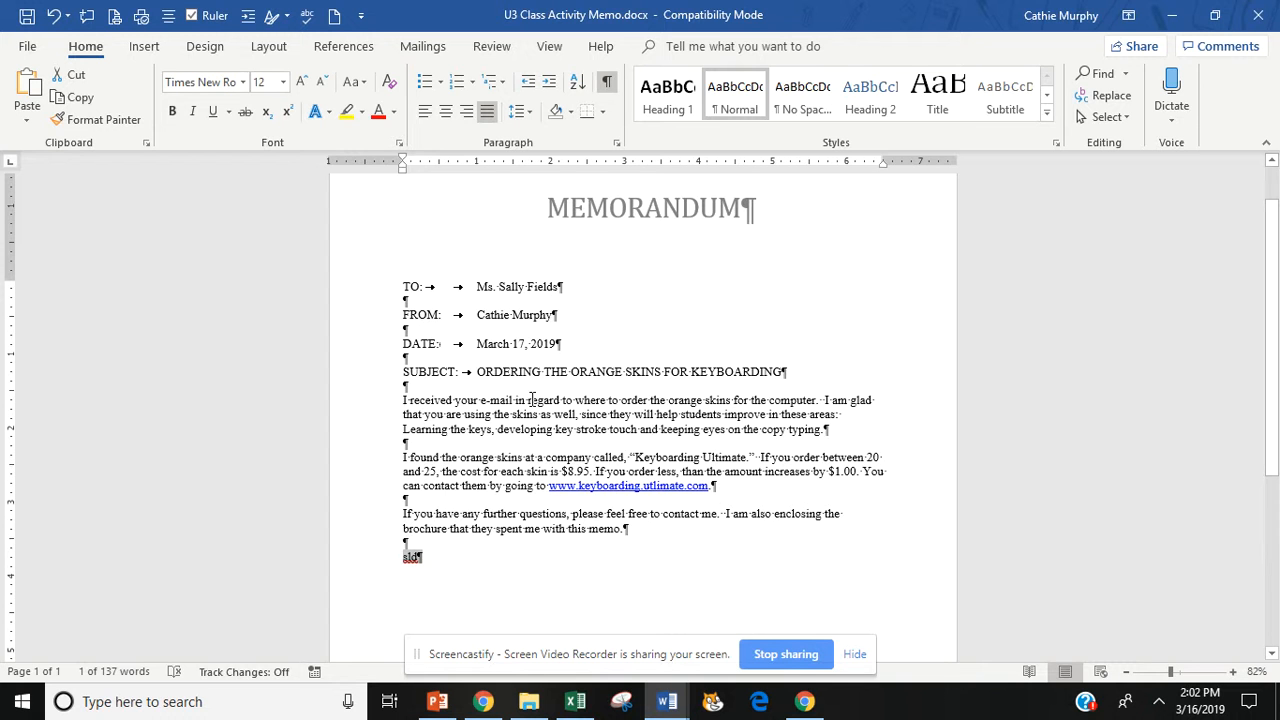
click(529, 400)
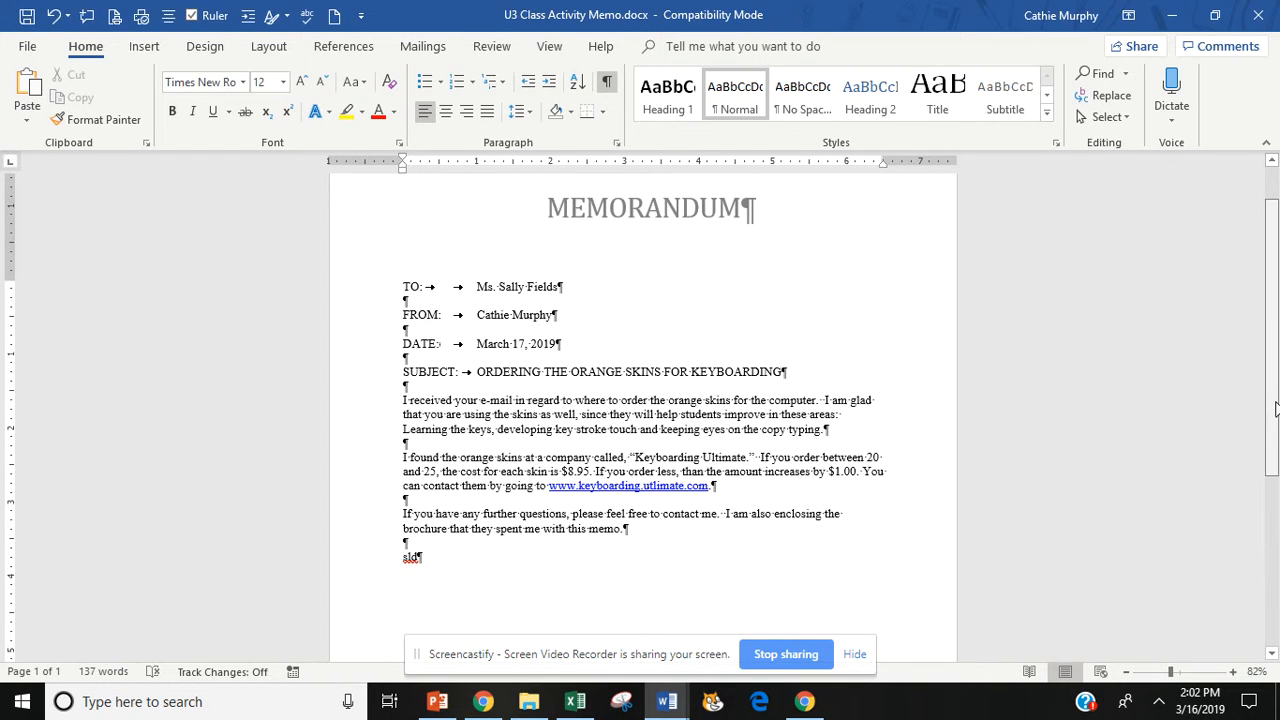
scroll(1275, 408, up, 1)
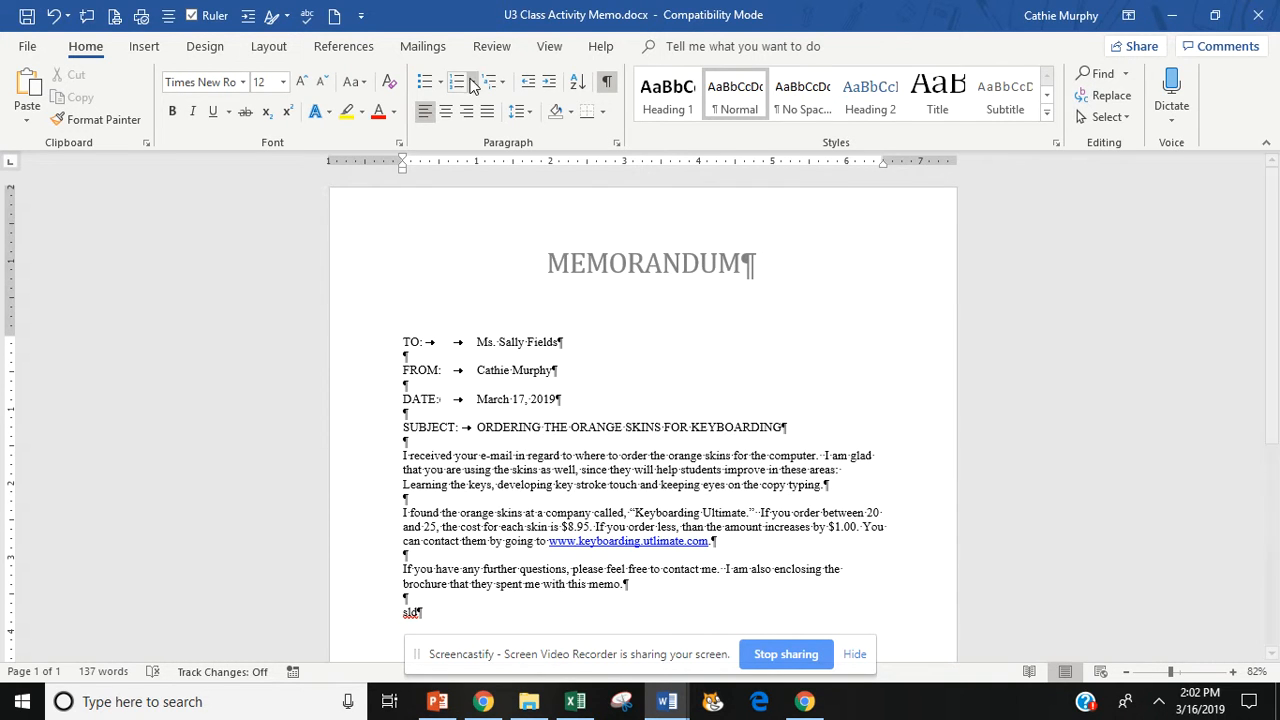
click(553, 48)
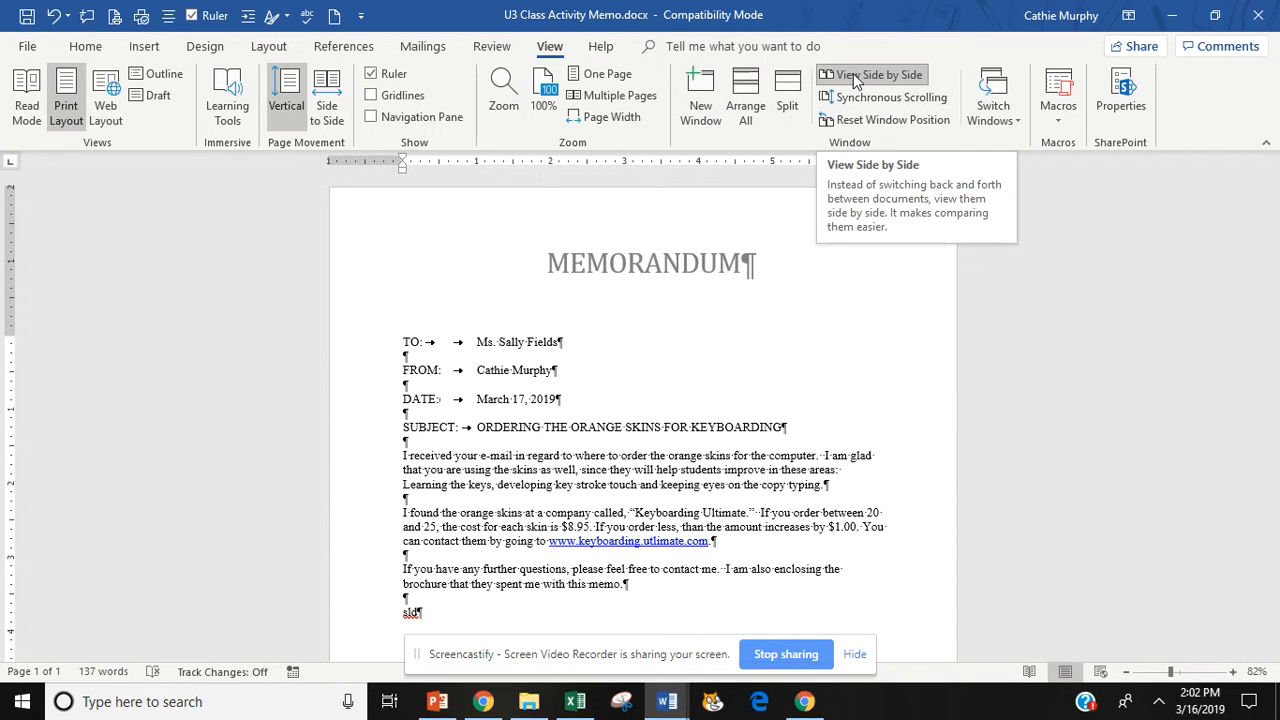
click(858, 120)
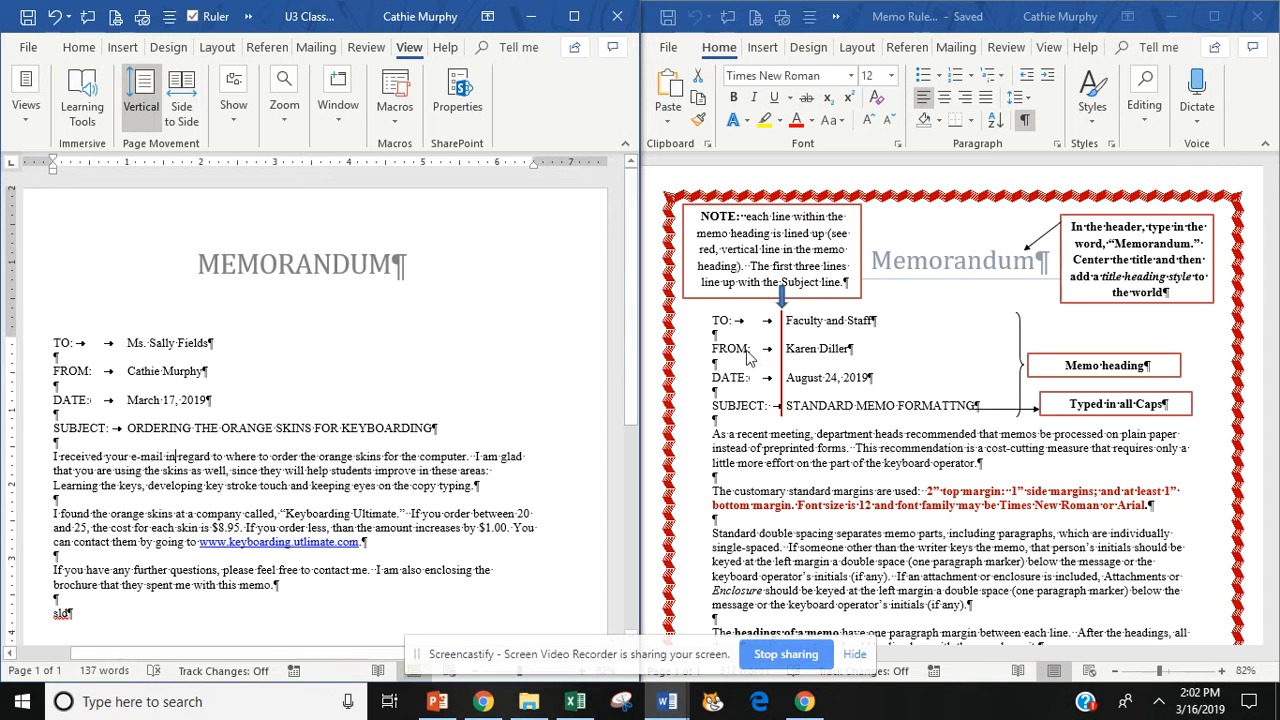
click(574, 16)
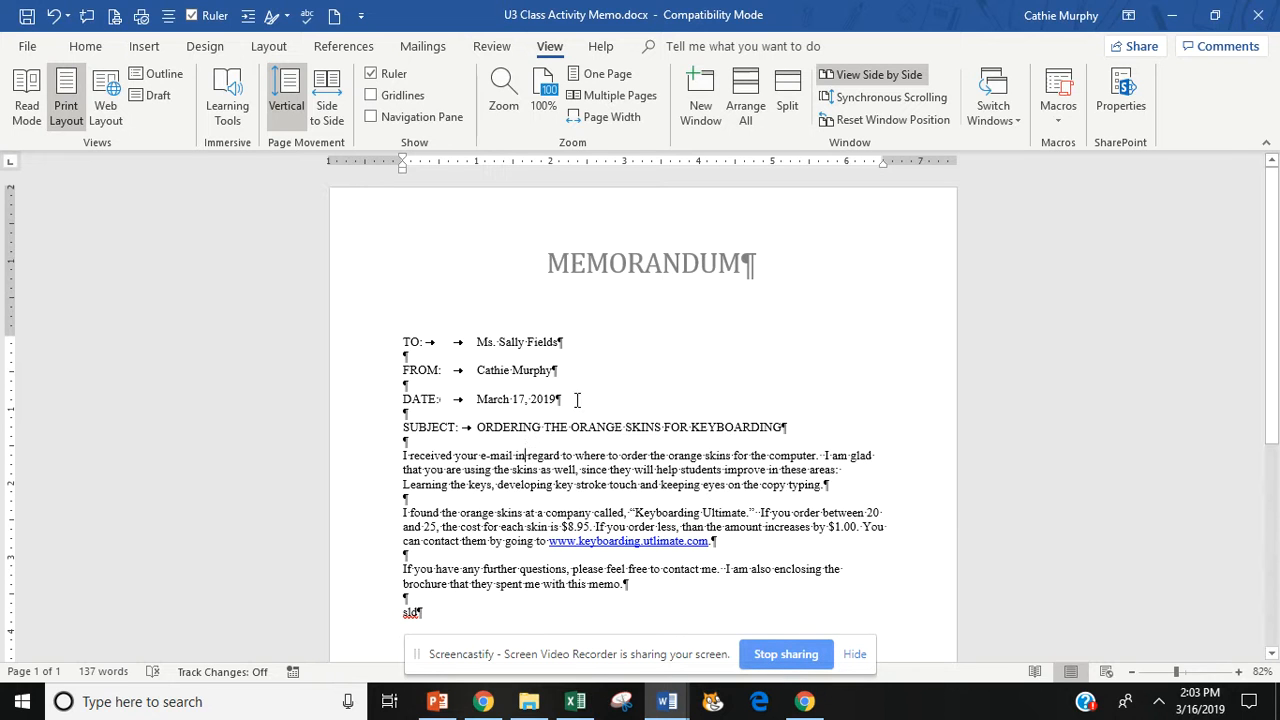
drag(430, 344, 477, 344)
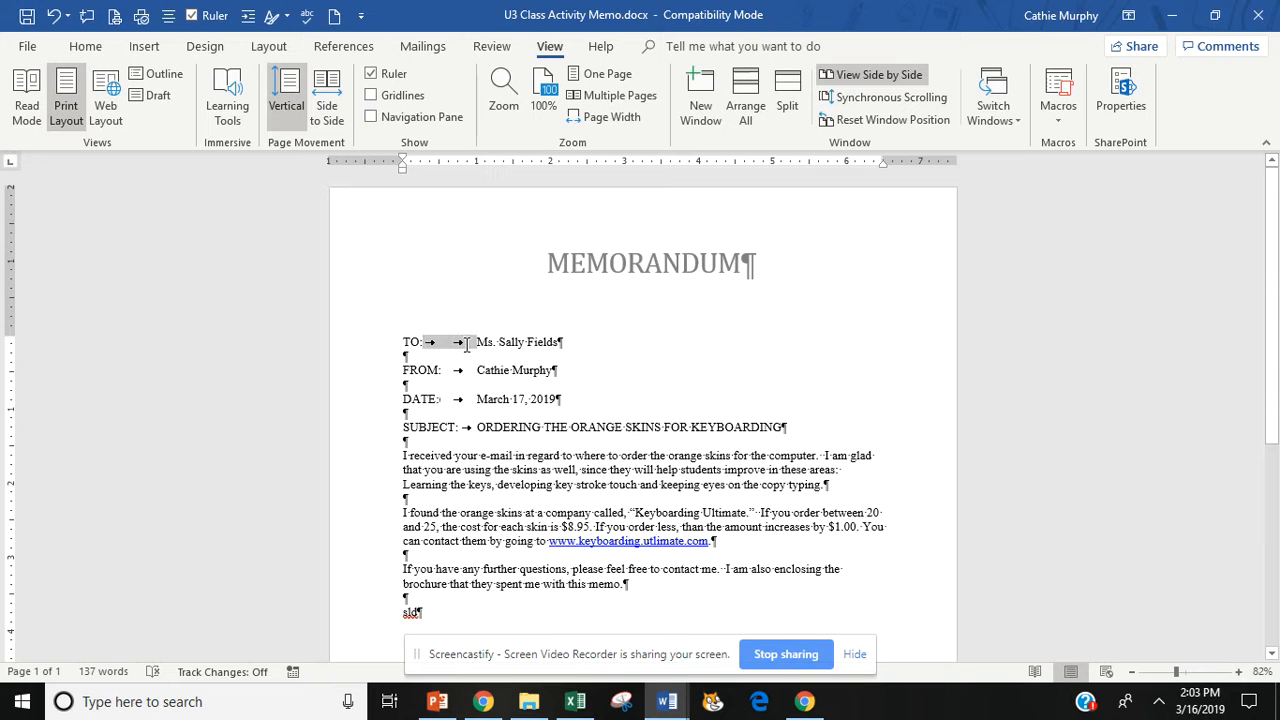
click(85, 47)
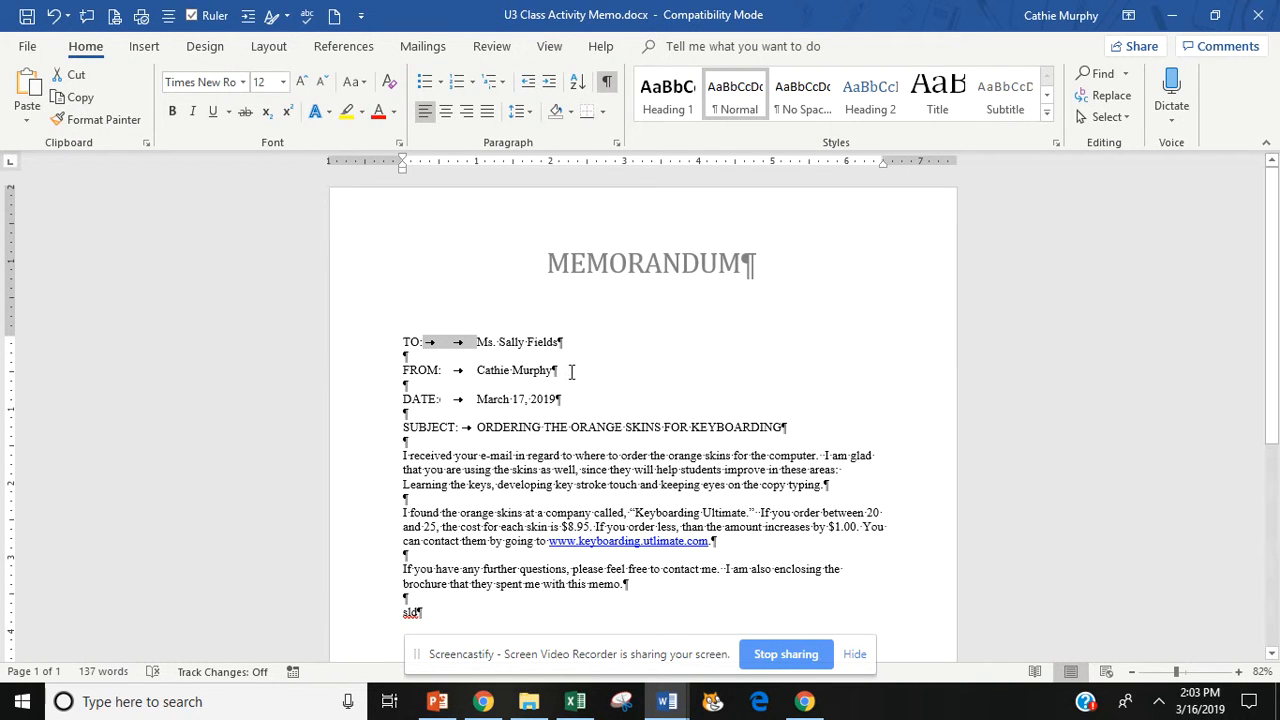
triple_click(576, 450)
drag(576, 450, 483, 500)
click(510, 530)
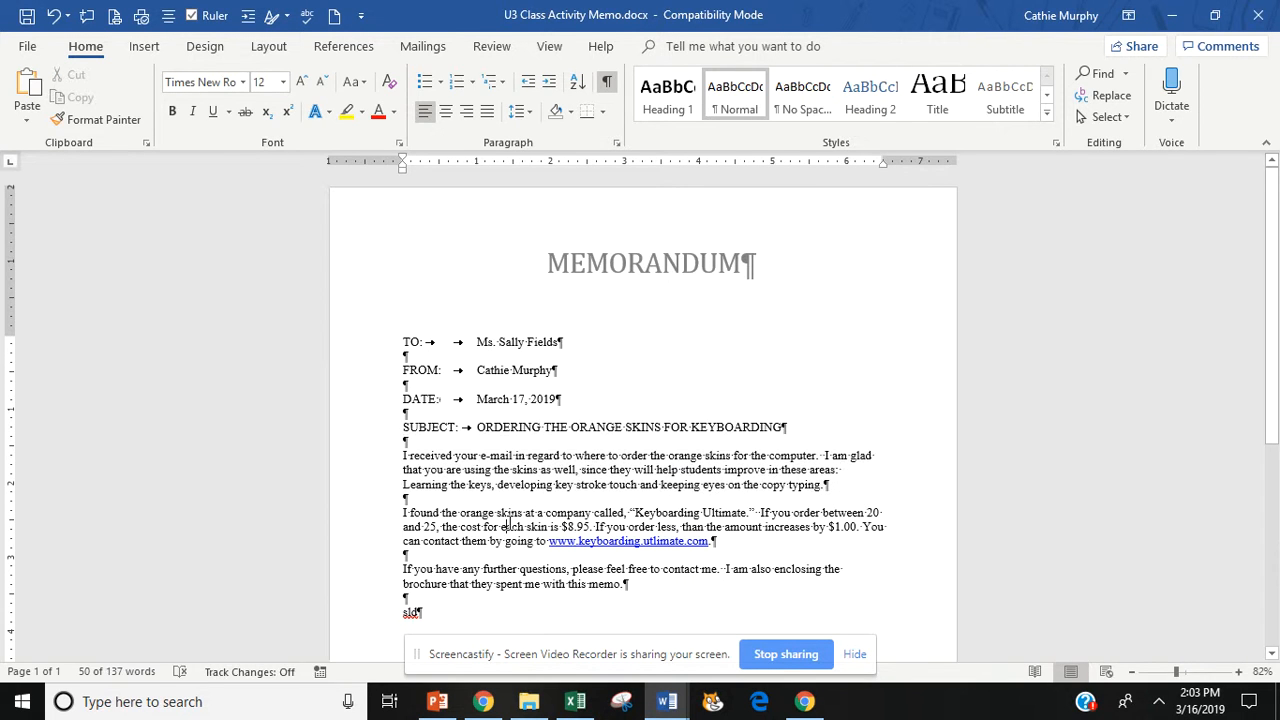